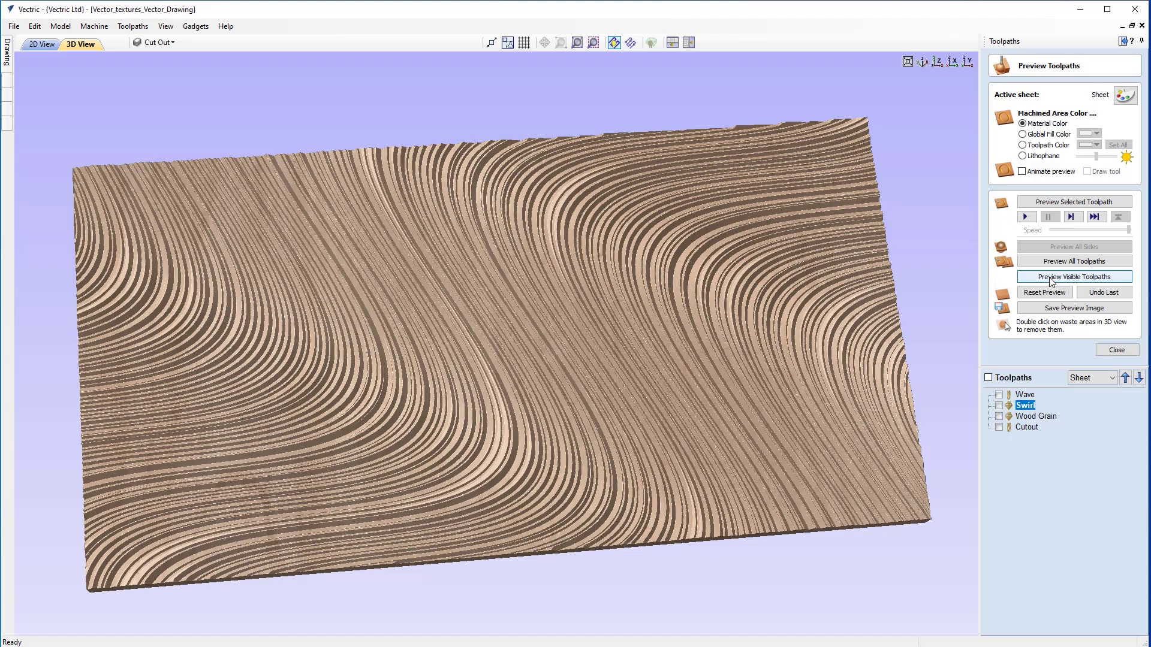
Step: Close the current project and open the Vector_textures_Vector_Drawing file from the vector-textures folder
left_click(1049, 277)
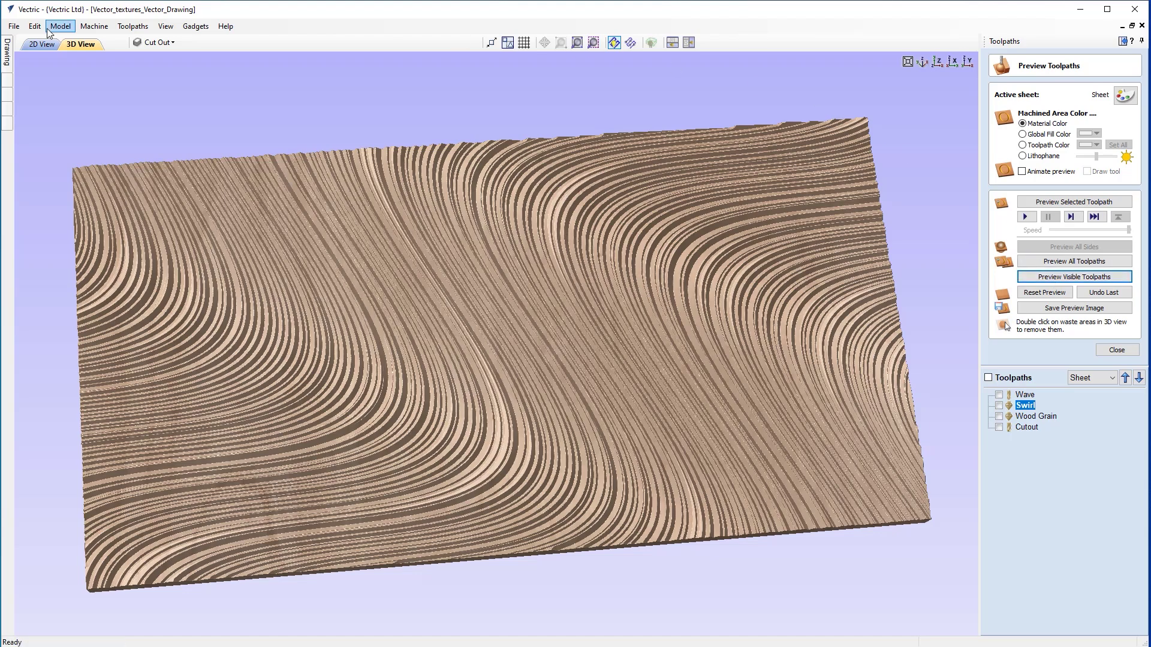
left_click(14, 26)
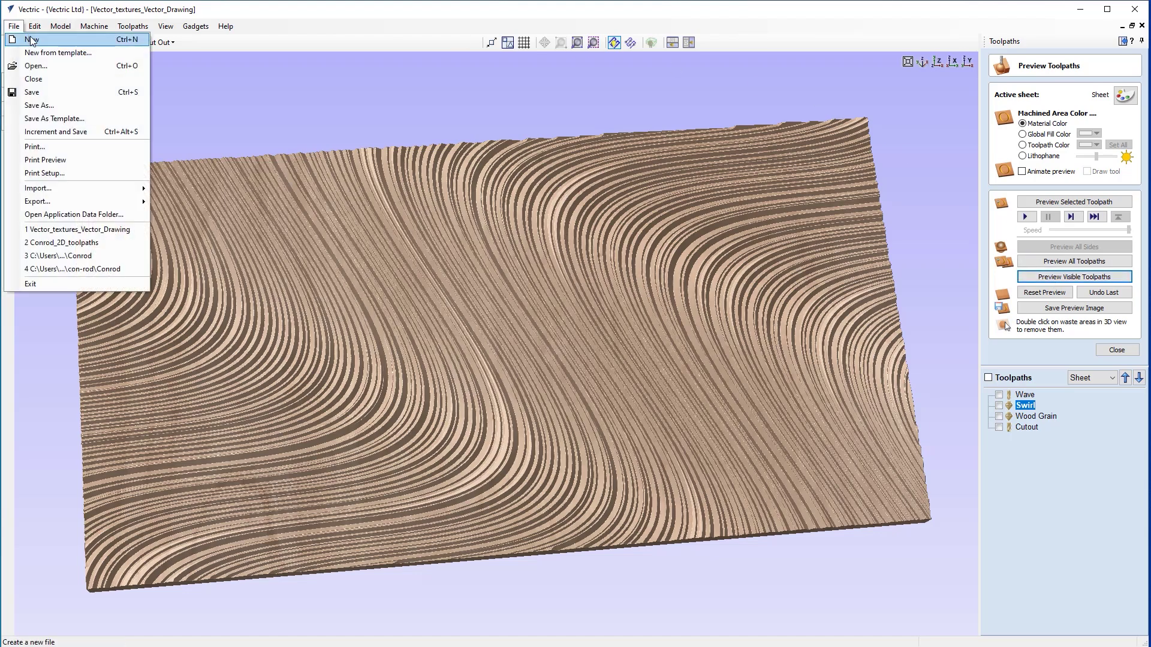
left_click(46, 80)
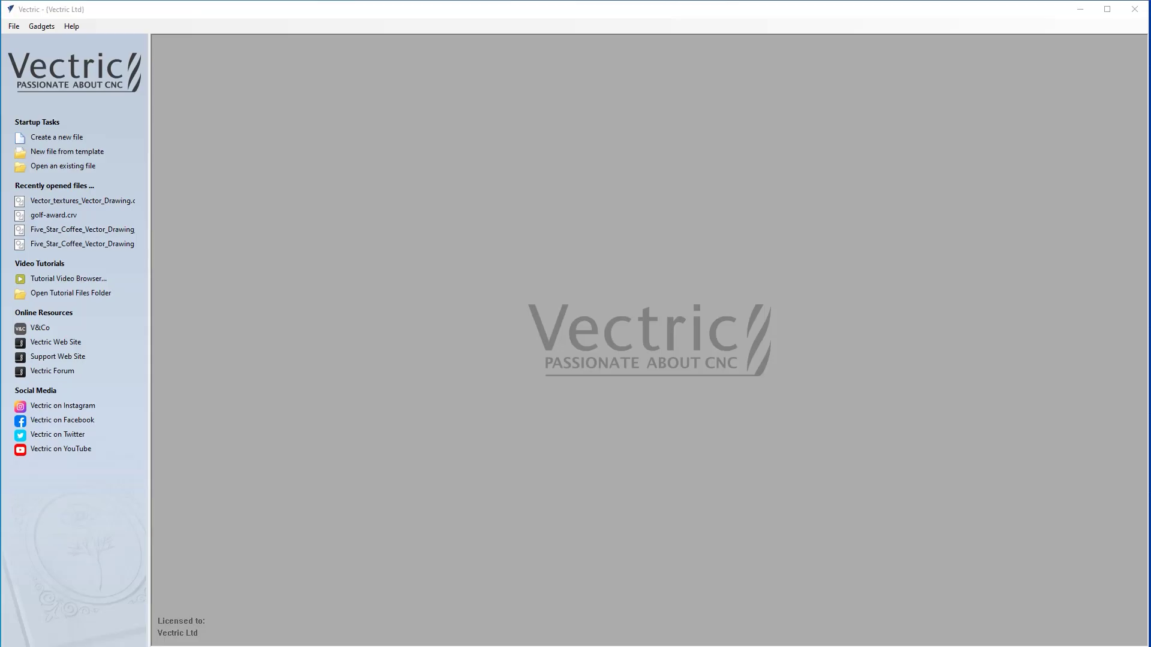
left_click(66, 165)
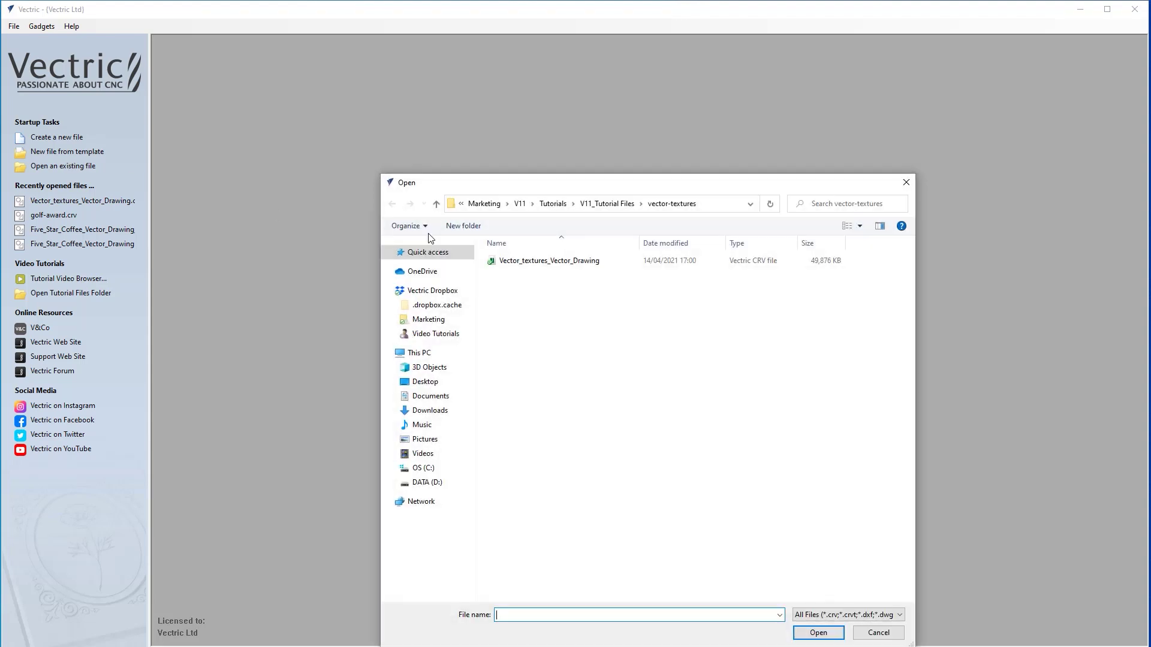
left_click(561, 263)
left_click(818, 633)
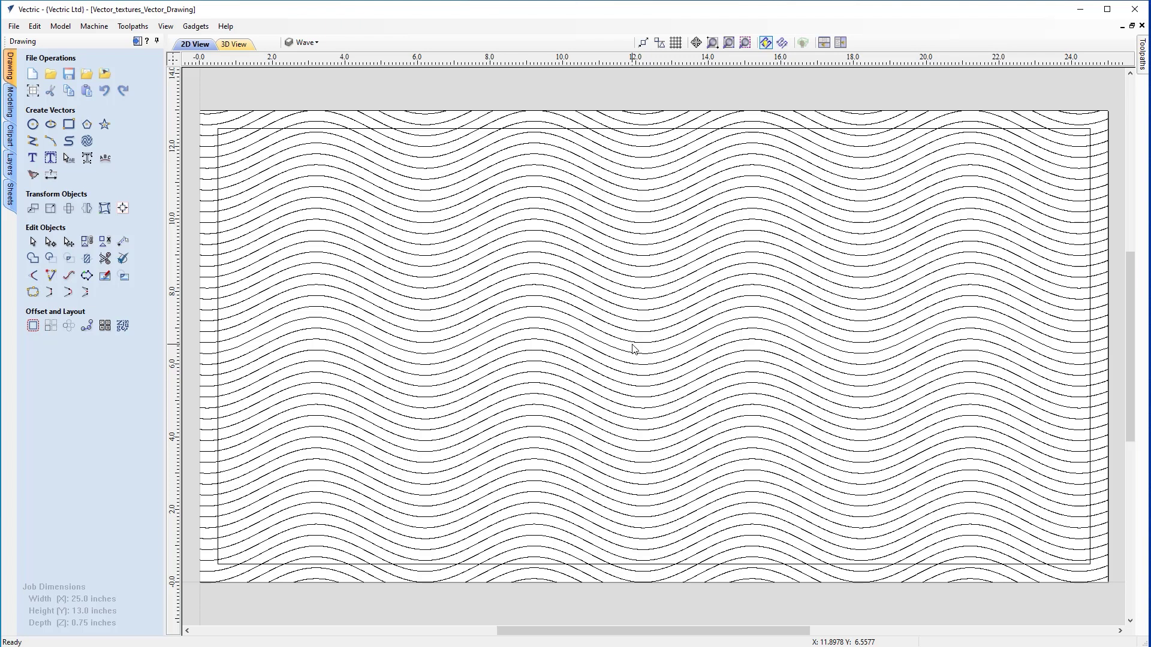
Step: Hide the Cut Out layer, view the Step, Swirl and Wood Grain layers in turn, and leave only the Wave layer visible
left_click(315, 43)
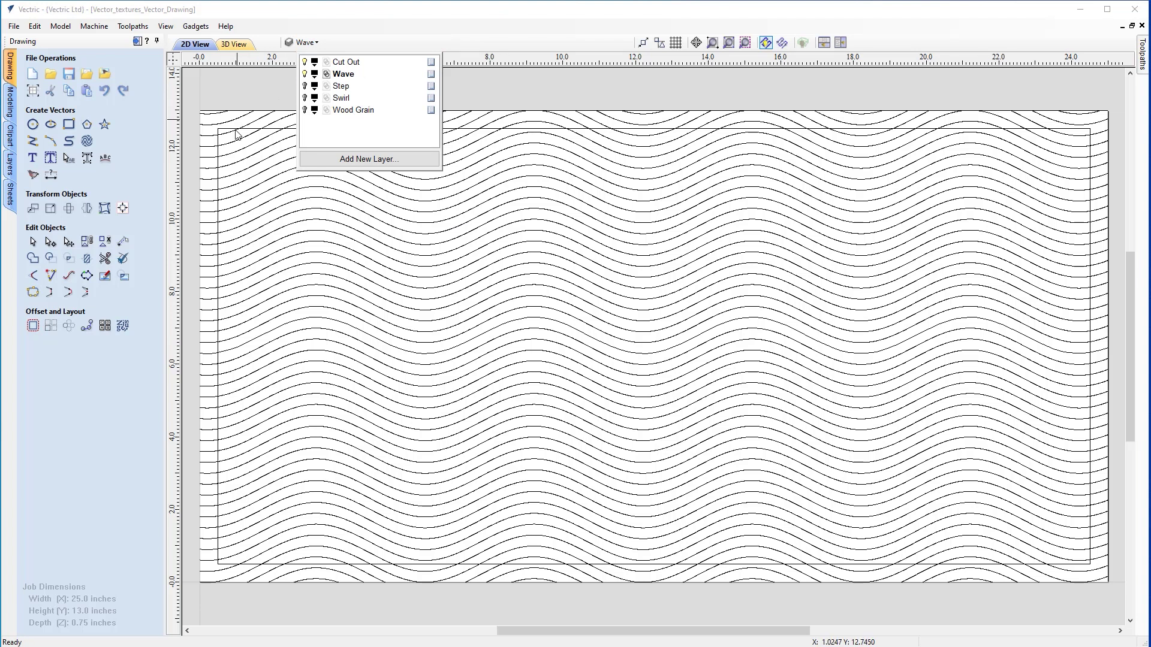
left_click(305, 62)
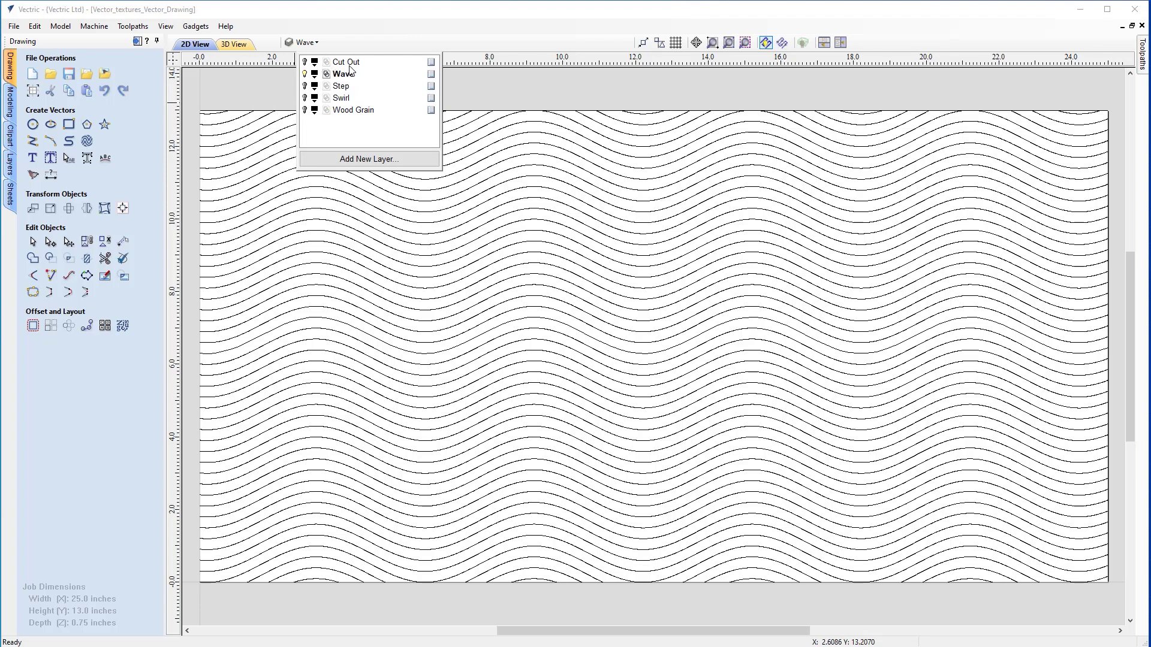
left_click(304, 74)
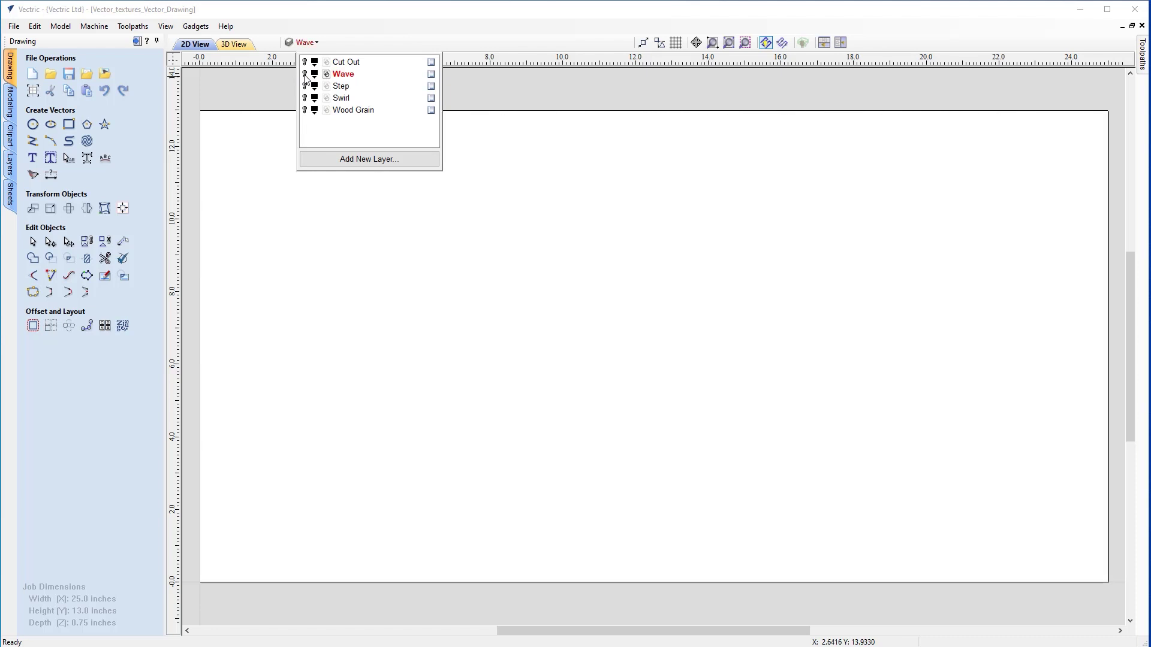
left_click(305, 86)
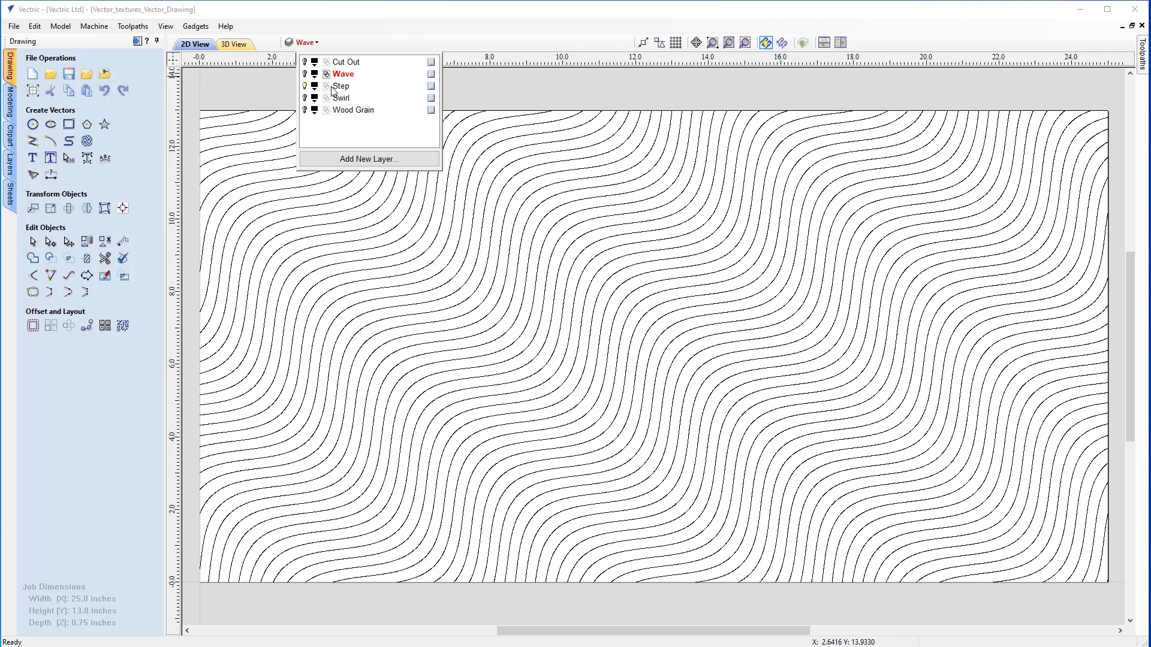
left_click(305, 86)
left_click(305, 98)
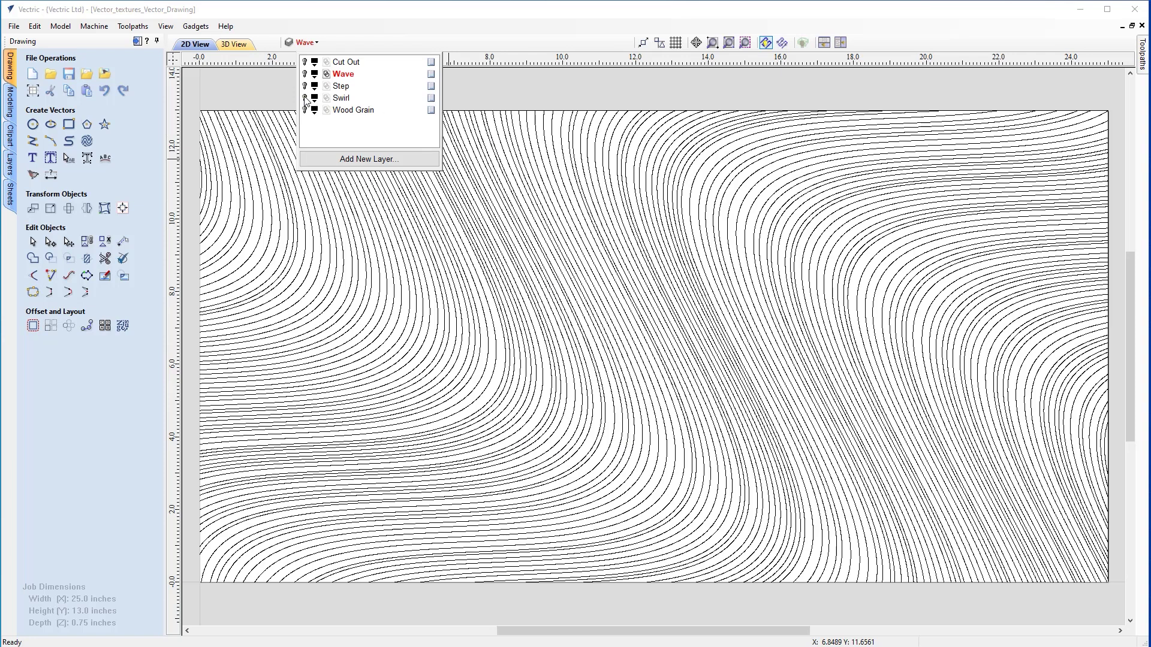
left_click(305, 98)
left_click(305, 111)
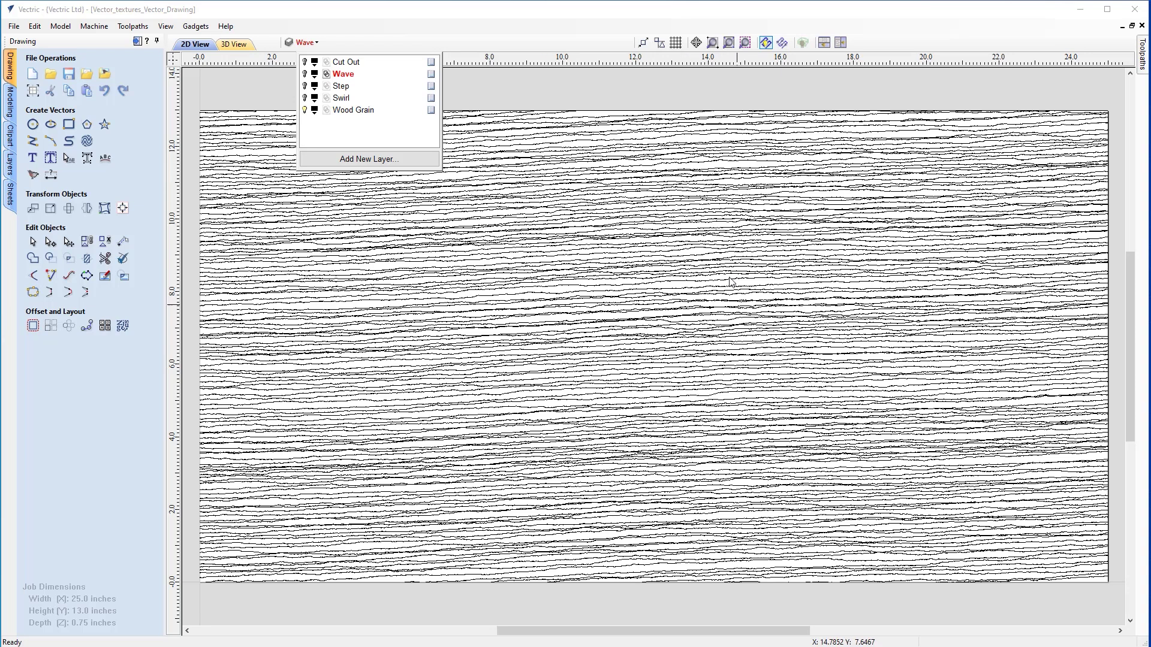
left_click(305, 74)
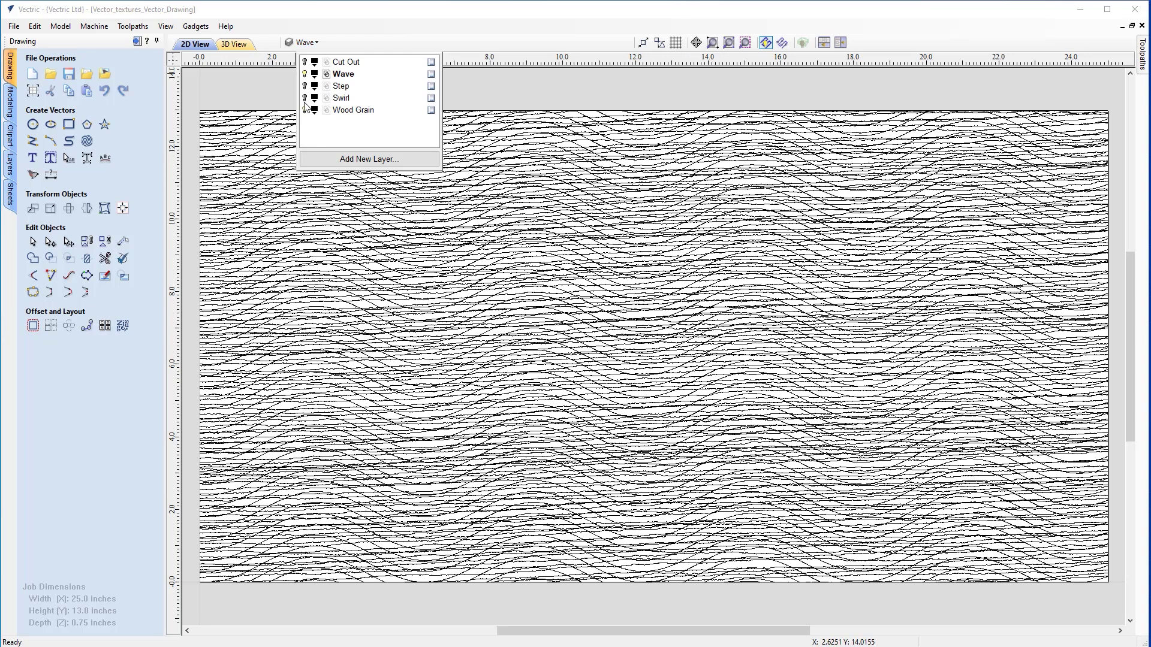
left_click(305, 111)
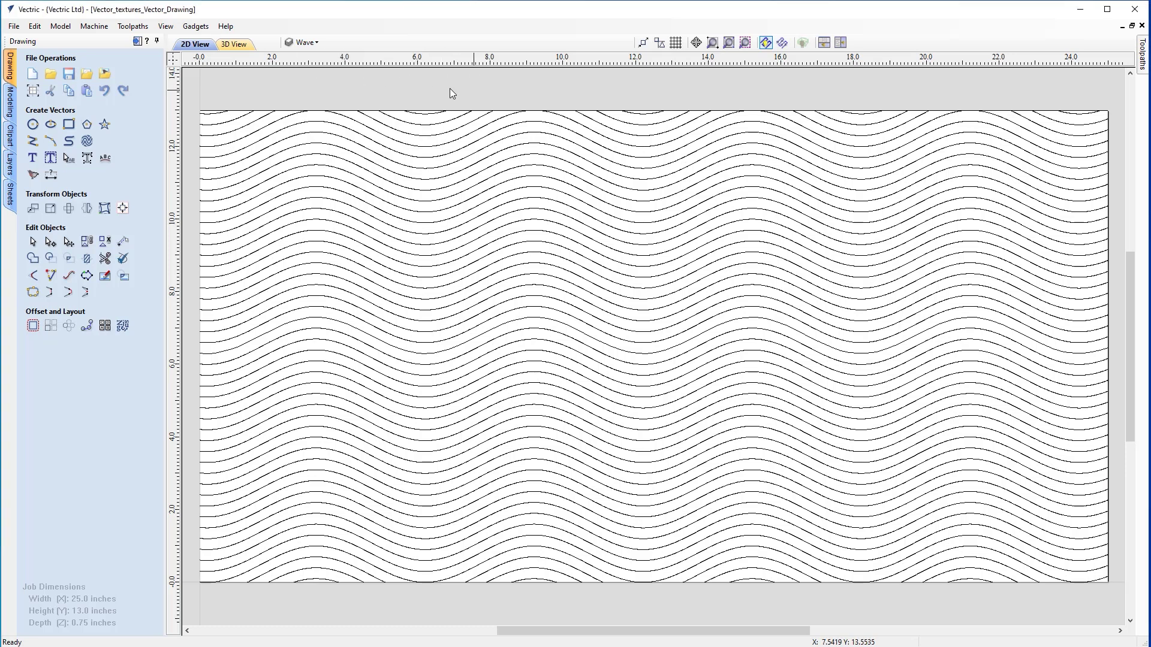
Step: Switch to the toolpath operations, review the material setup for the sheet and accept it
left_click(137, 41)
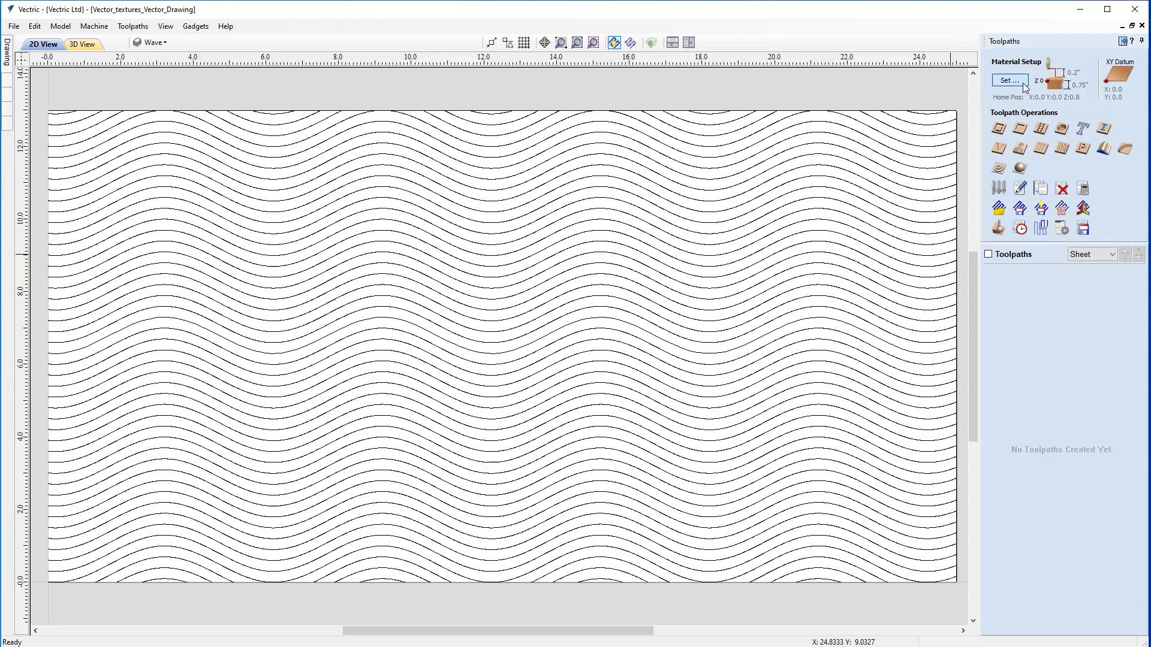
left_click(1022, 83)
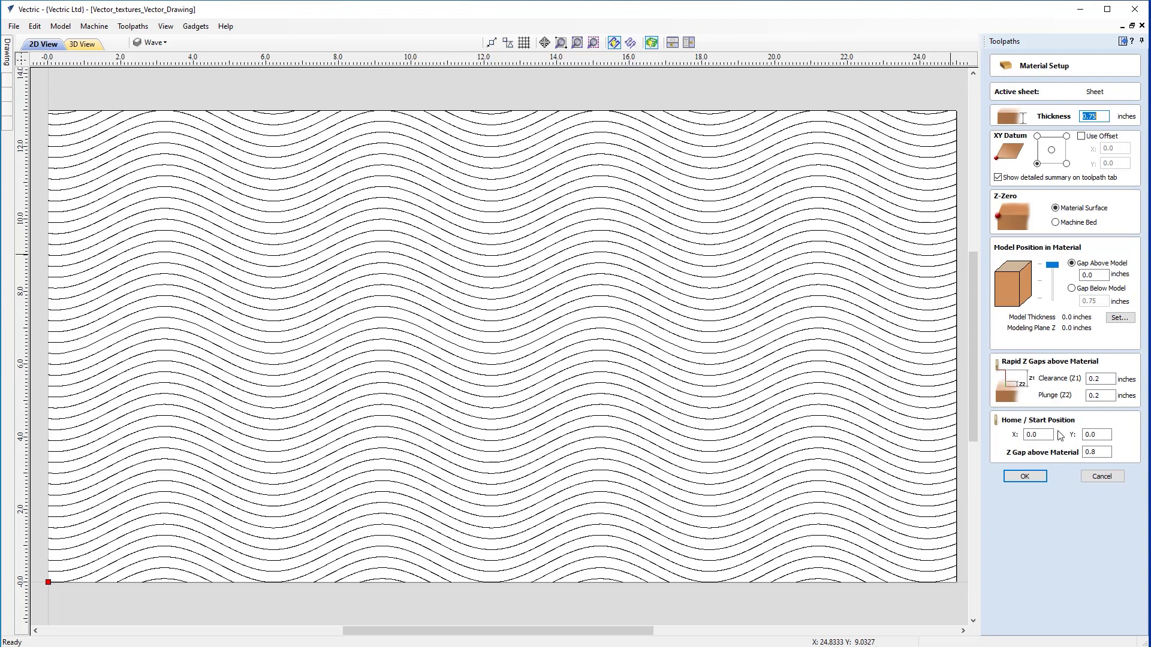
left_click(1038, 483)
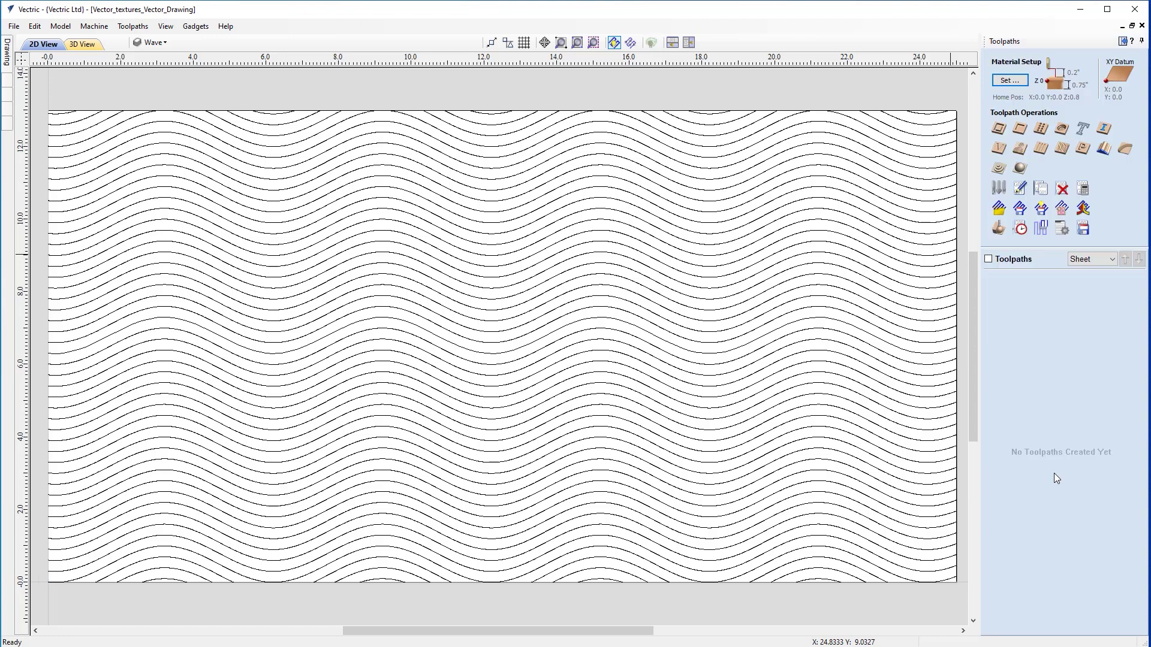
Step: Start a Texture toolpath that uses the selected vectors as its pattern, with the Ball Nose (1/2") tool from the imperial tools
left_click(1061, 154)
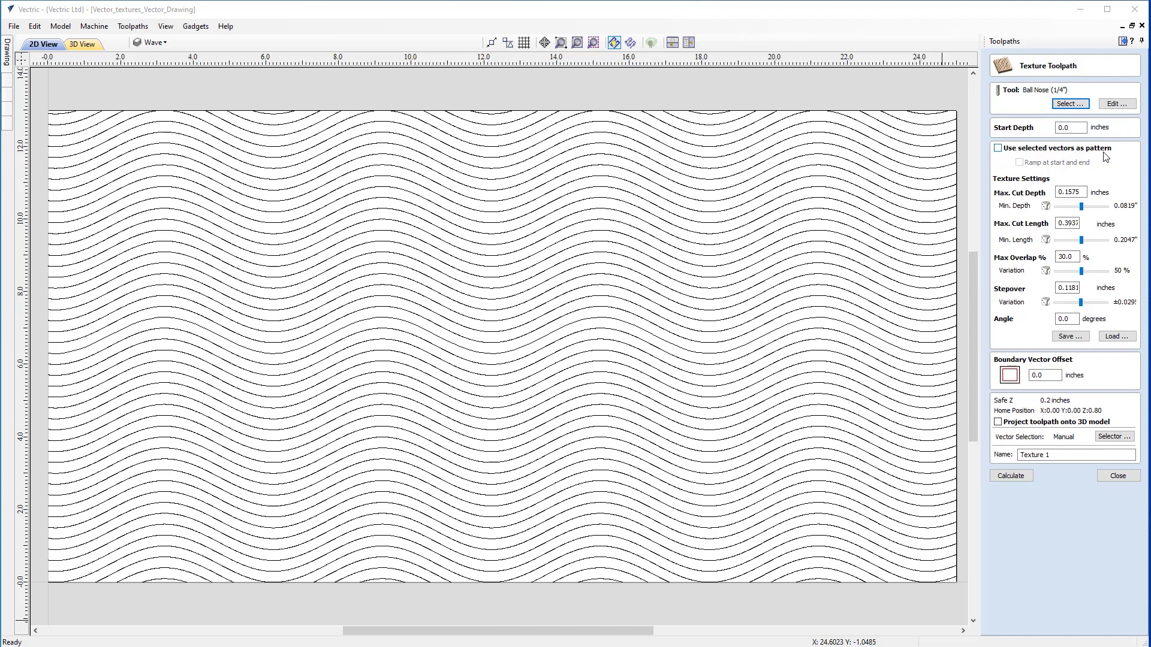
left_click(998, 148)
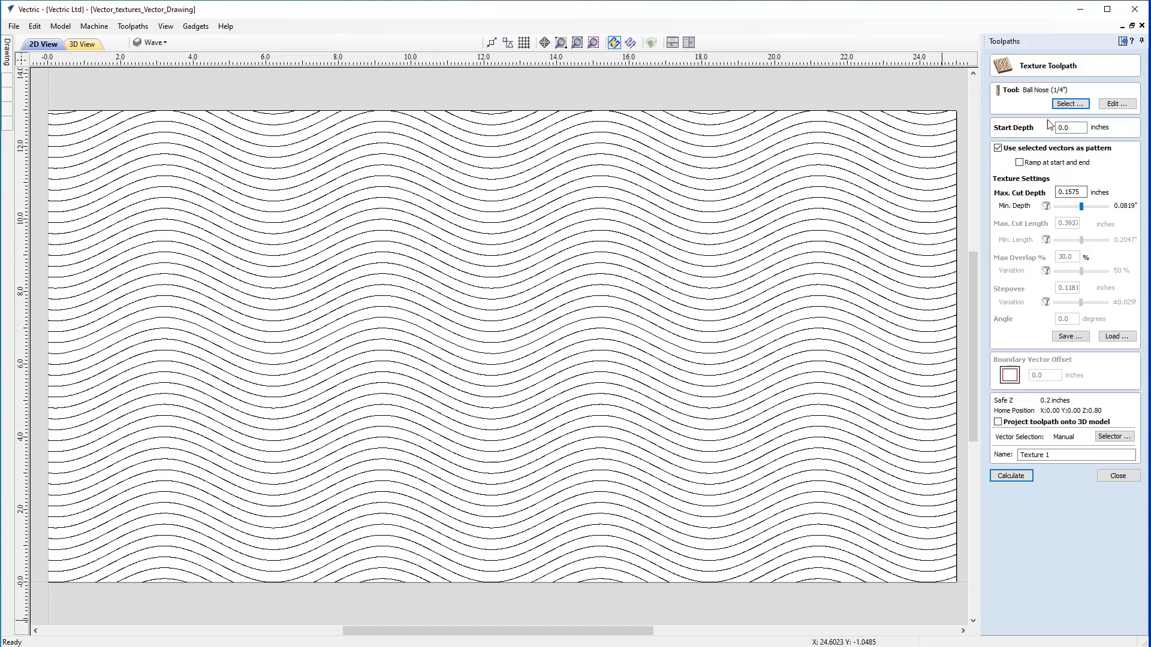
left_click(1070, 106)
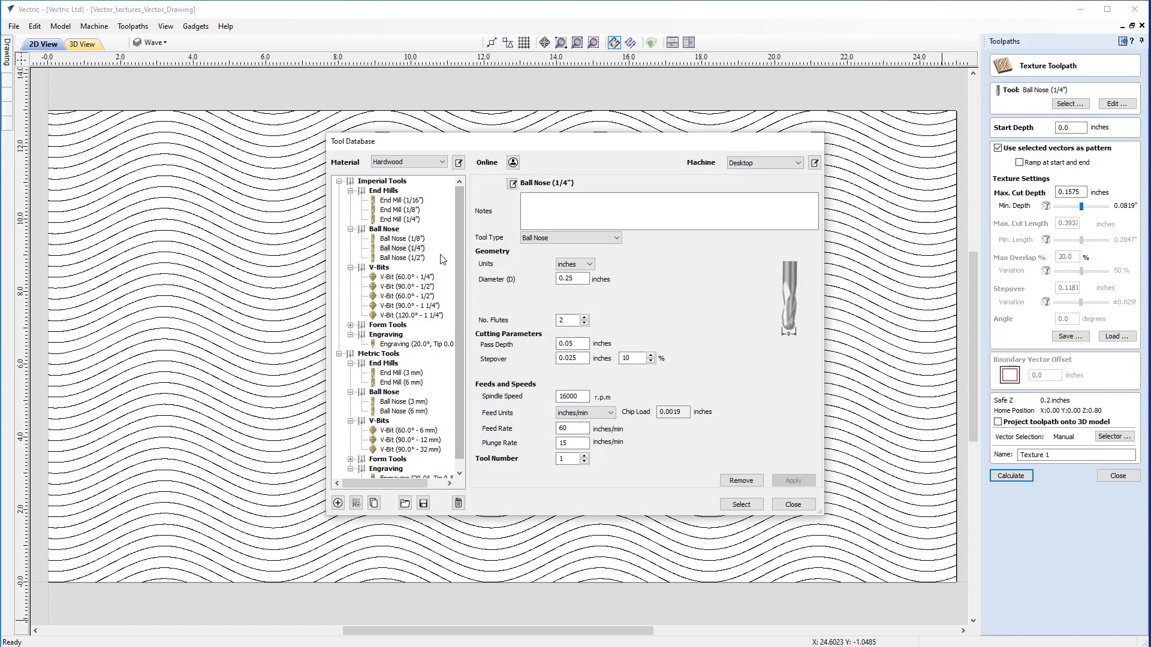
double_click(403, 258)
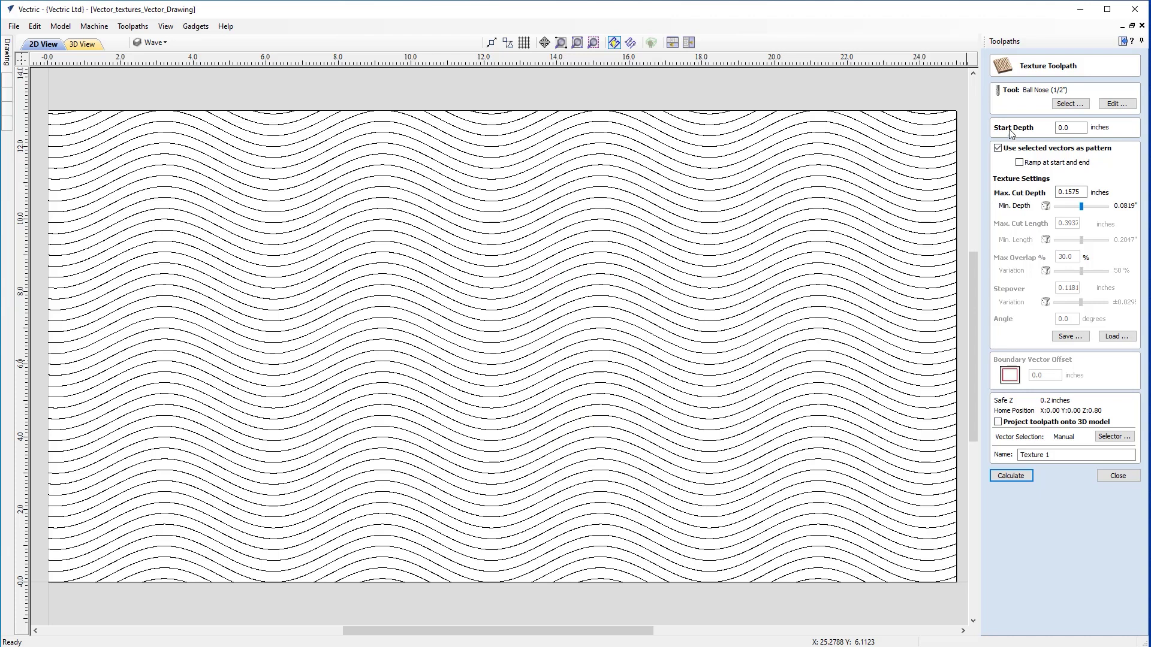
Step: Set the minimum depth to 0.1575 inches, name the toolpath Wave, and calculate it with all wave vectors selected
left_click(1059, 129)
left_click_drag(1071, 210, 1058, 208)
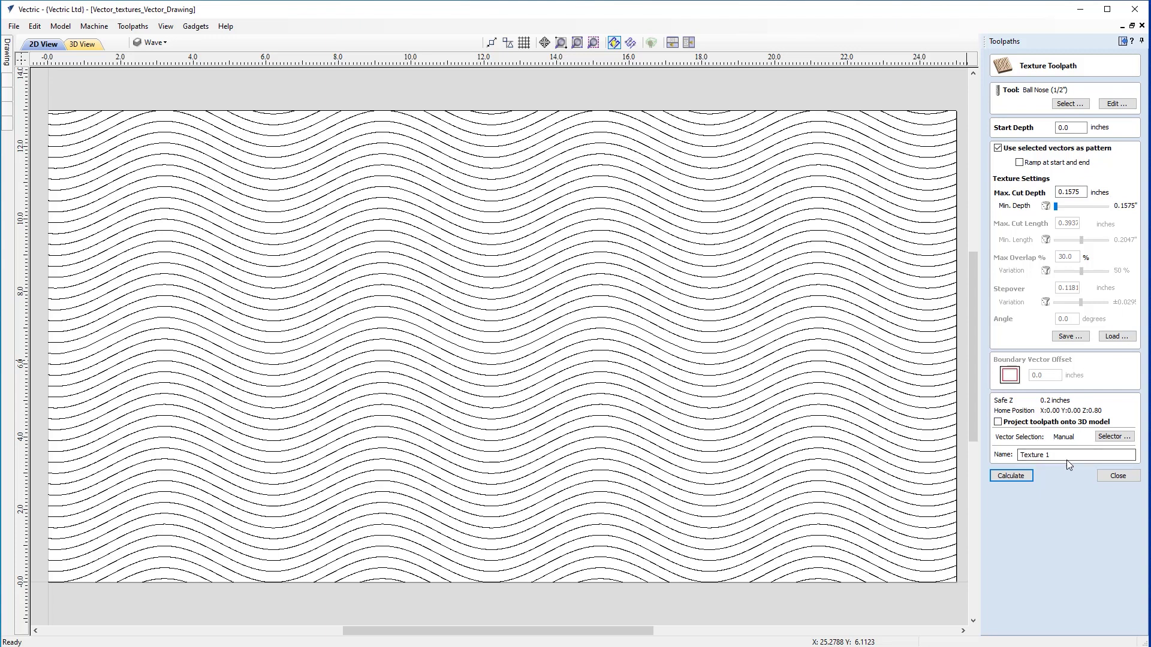
left_click_drag(1066, 459, 979, 455)
type("Wave")
key("Return")
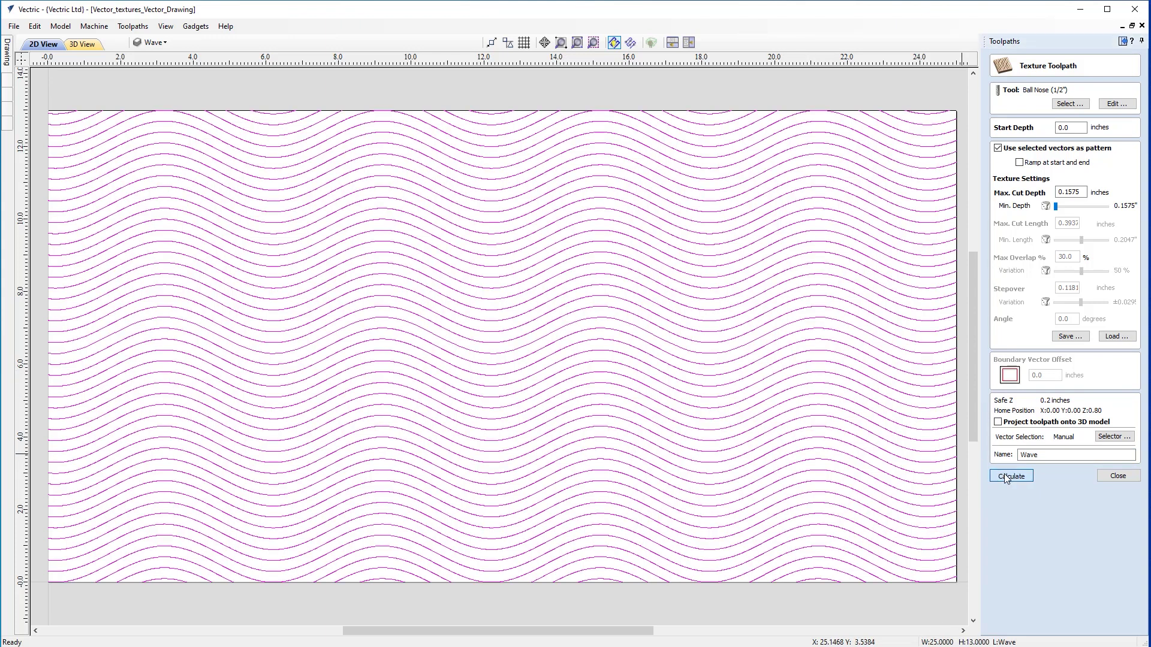
left_click(1015, 477)
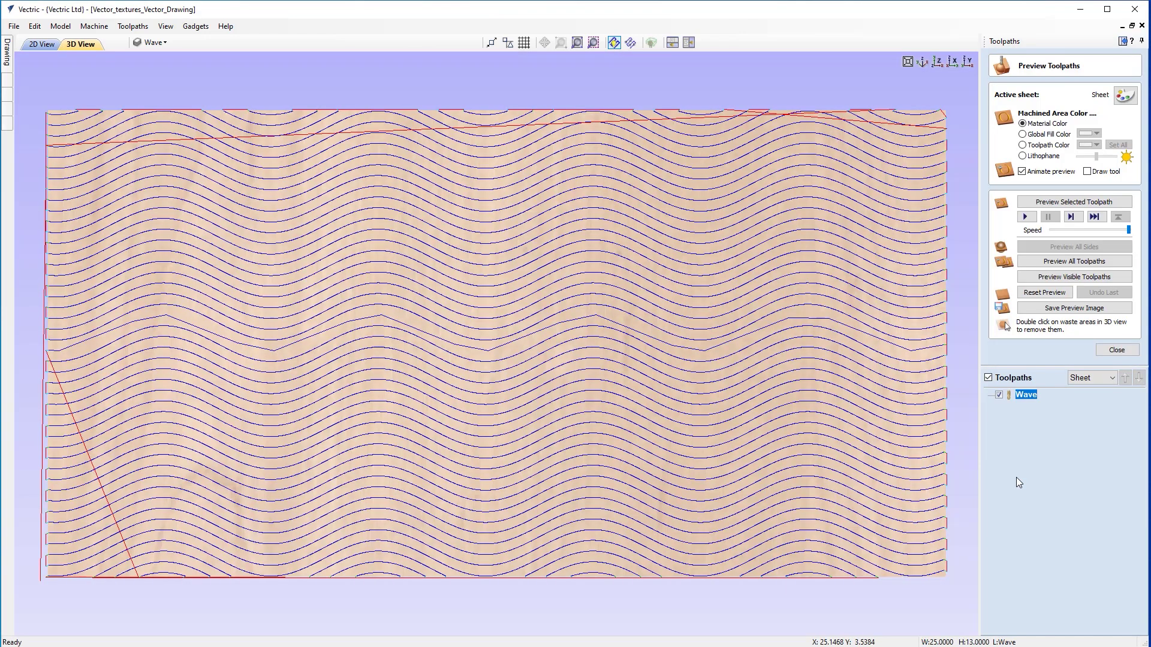
Step: Preview all toolpaths, inspect the uniform wave texture from a low angle, and return to the top-down view
left_click(1050, 261)
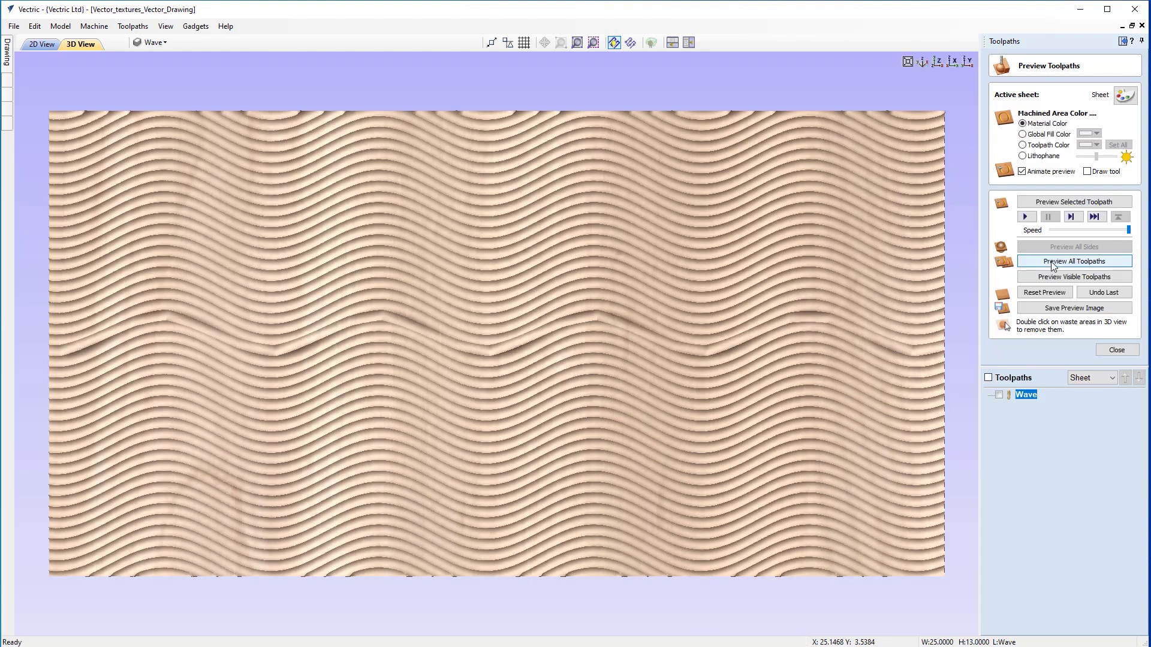
left_click_drag(299, 521, 579, 368)
left_click_drag(336, 423, 456, 446)
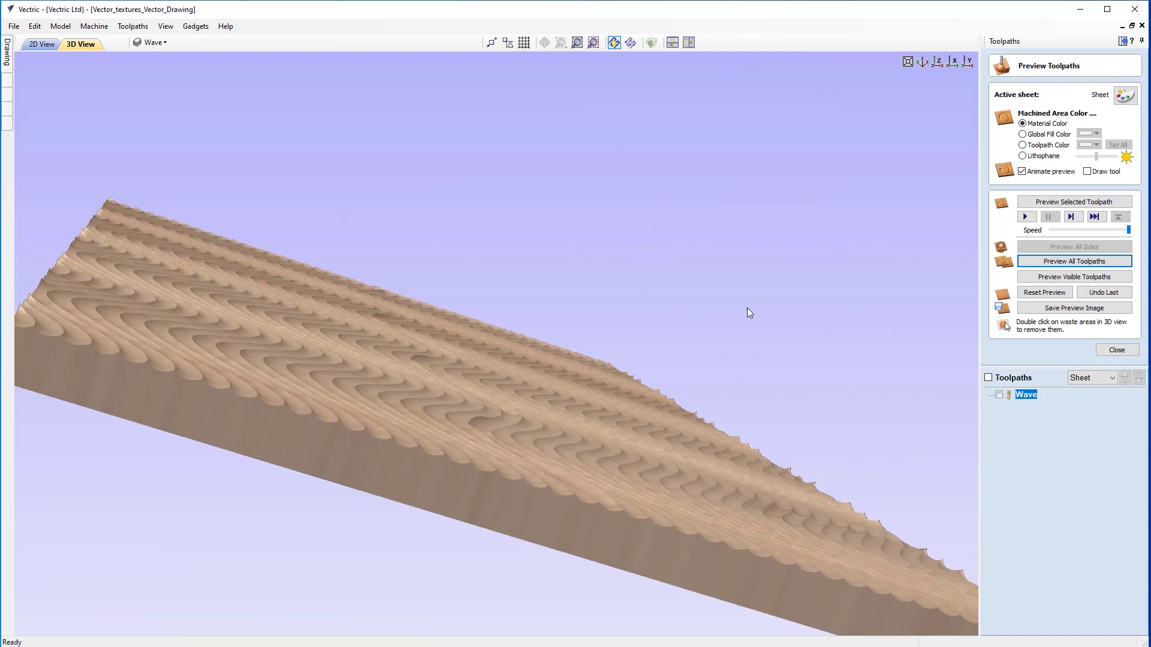
left_click(939, 62)
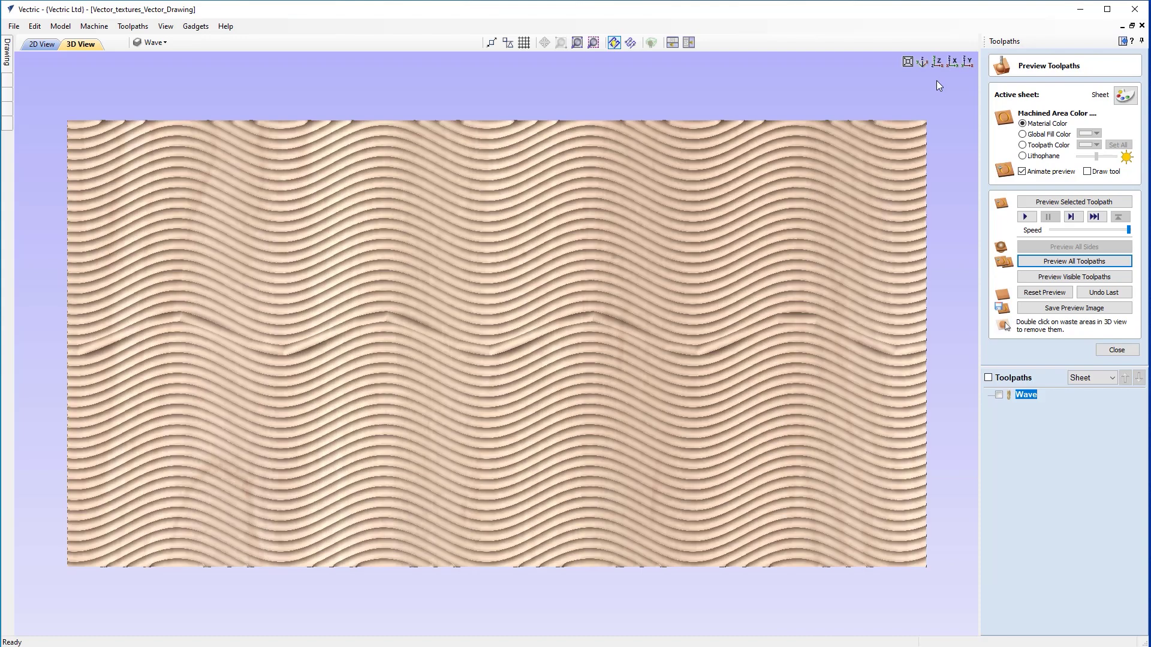
Step: Edit the Wave toolpath to a minimum depth of 0.0079 inches and recalculate it
double_click(1024, 394)
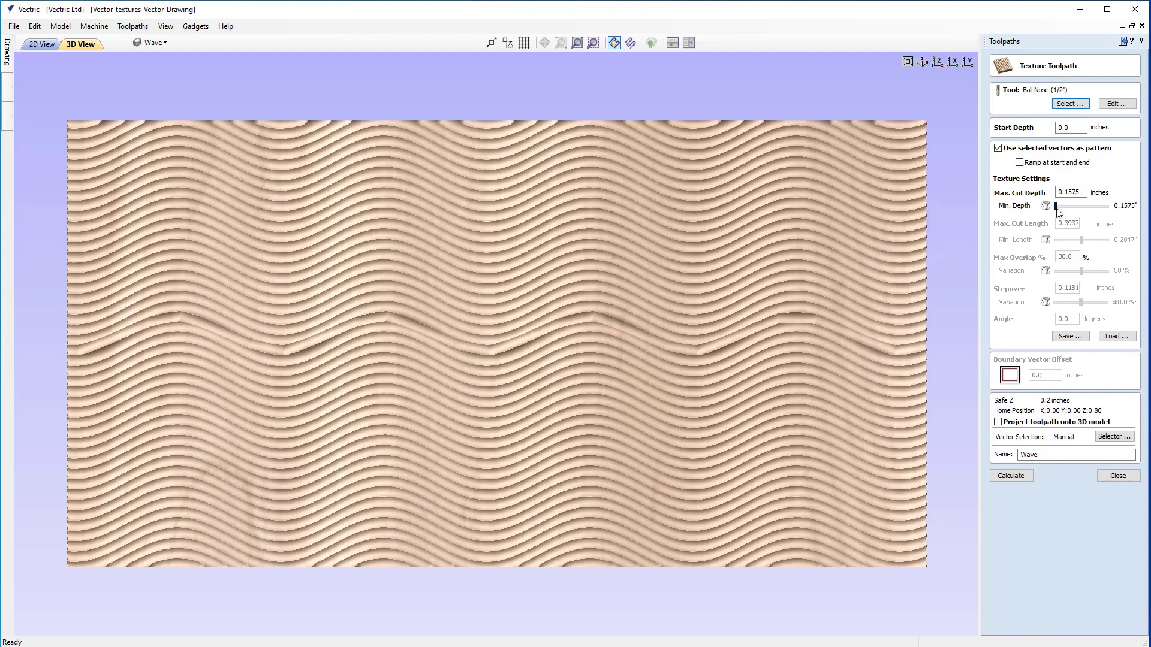
left_click_drag(1056, 211, 1109, 211)
left_click(1016, 478)
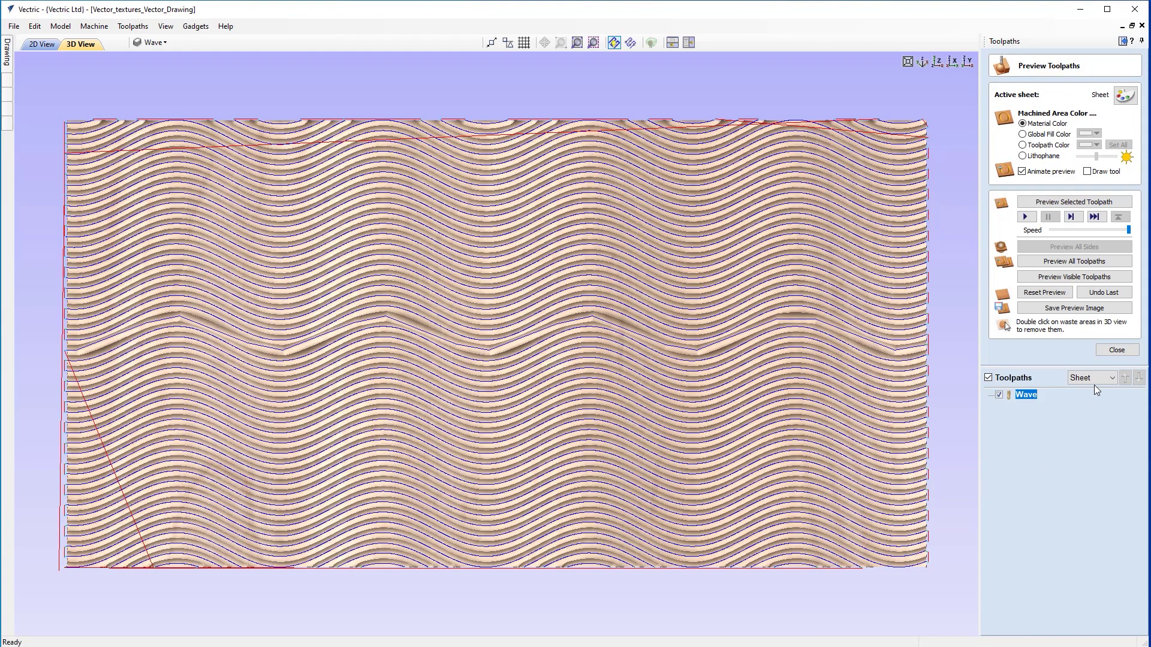
Step: Undo the last preview, simulate the recalculated Wave toolpath, and examine its varying cut depths up close from several angles
left_click(1094, 295)
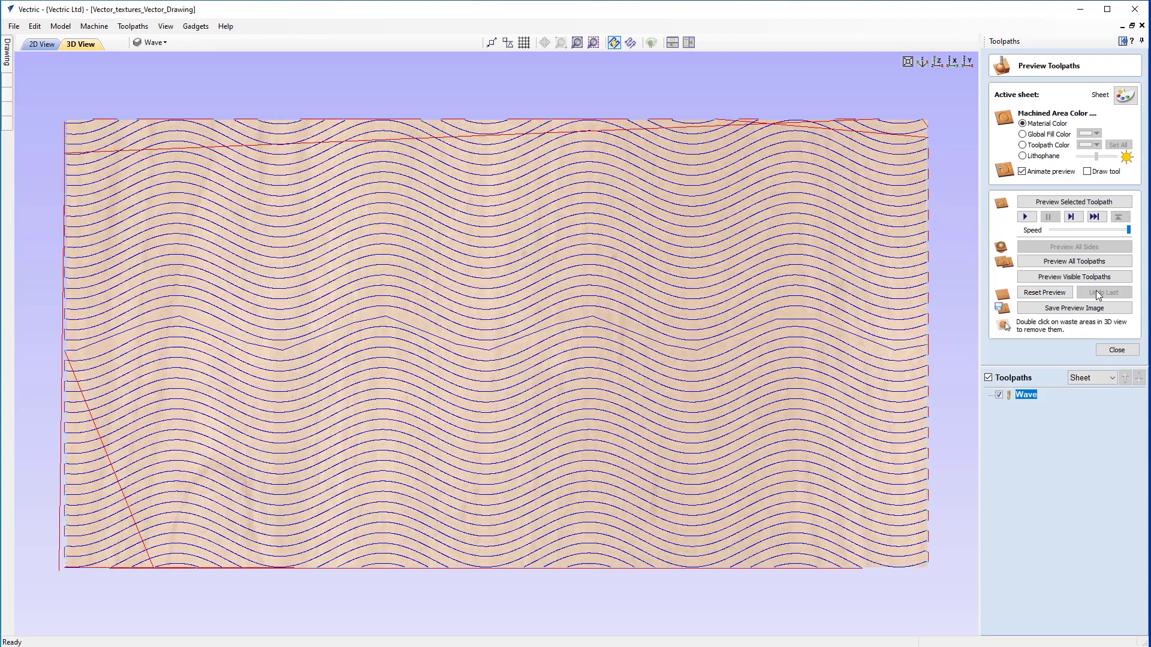
left_click(1089, 265)
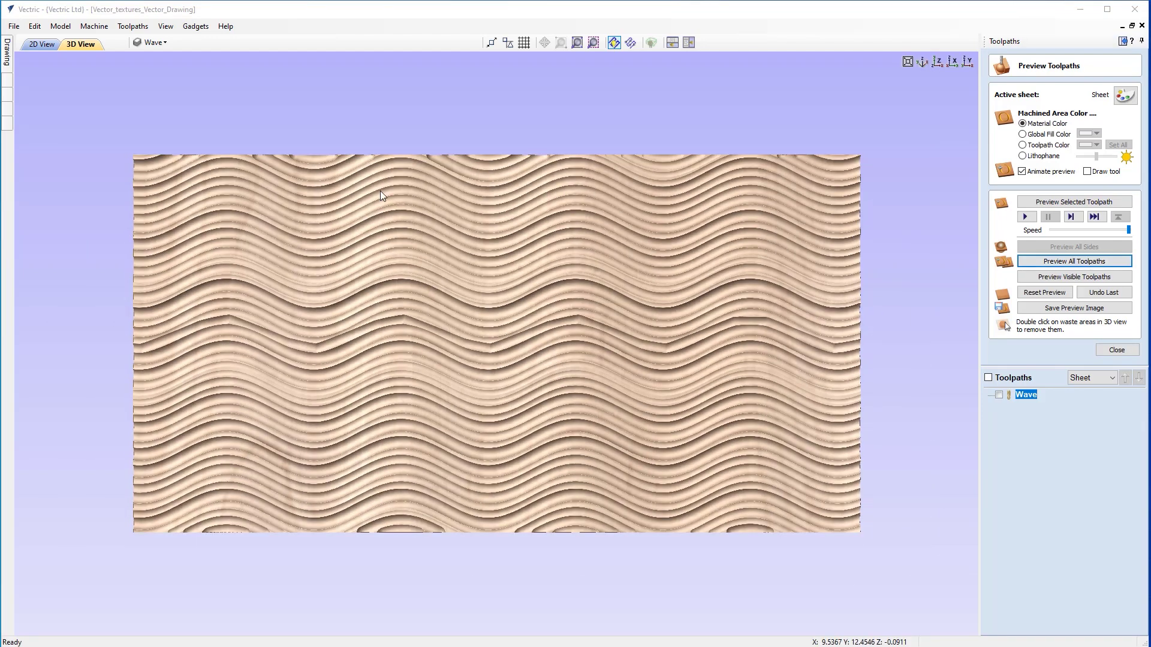
left_click_drag(265, 329, 736, 442)
scroll(426, 358, "up", 6)
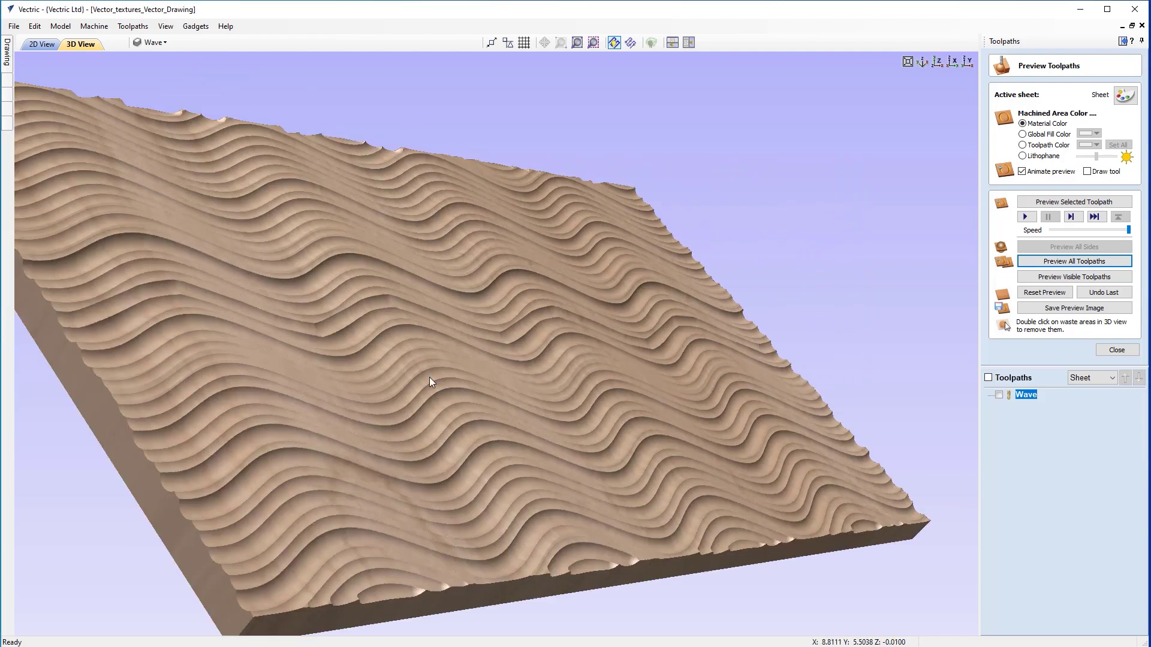
left_click_drag(502, 436, 521, 367)
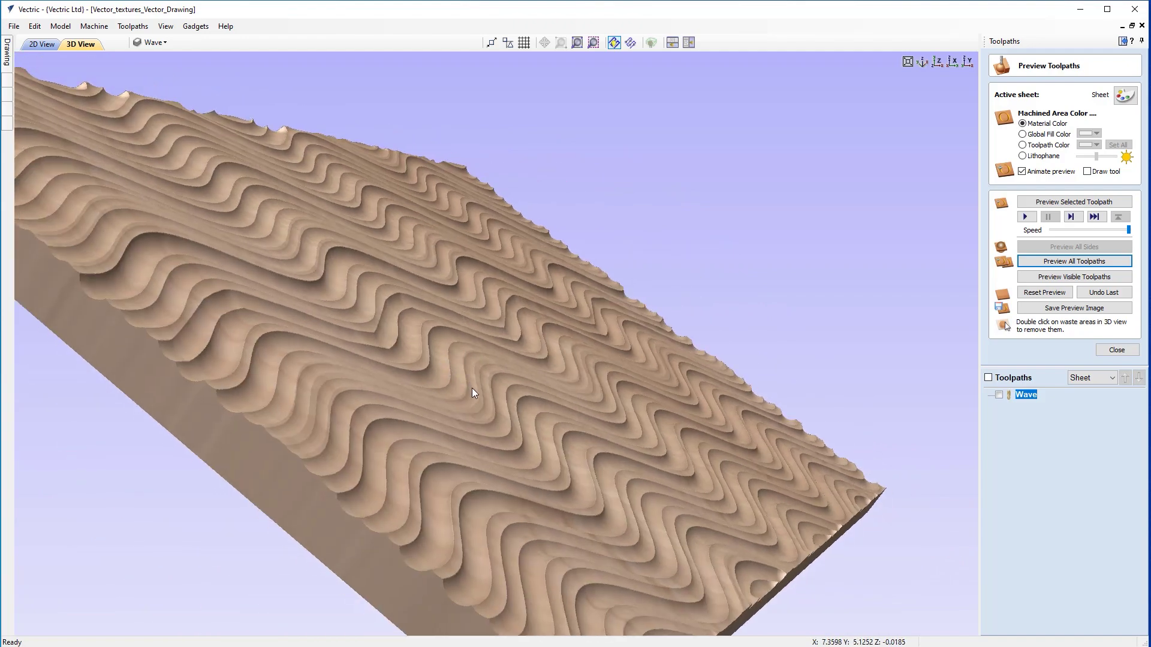
left_click_drag(77, 282, 209, 340)
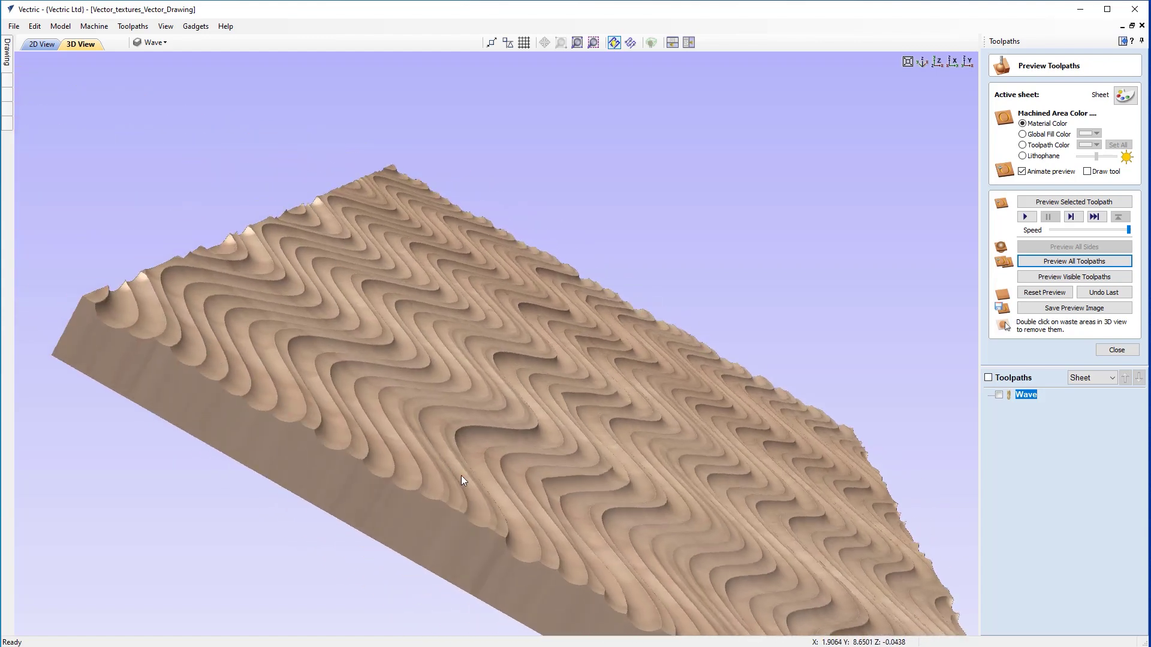
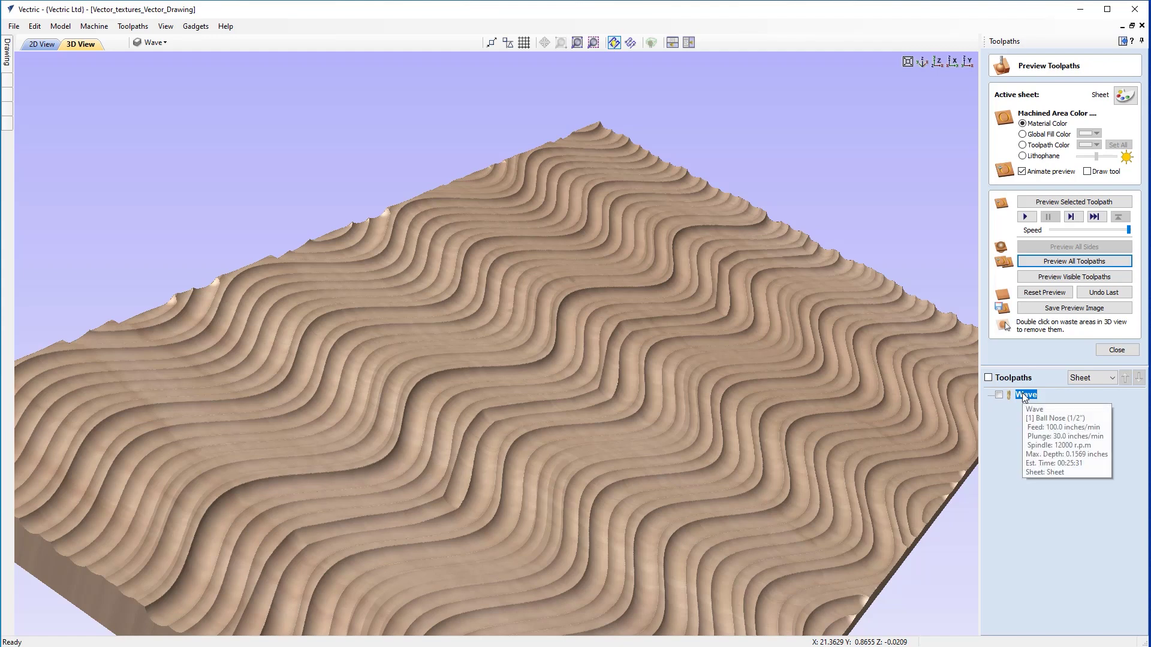
Step: Edit the Wave toolpath to a start depth of 0.05 inches and a maximum cut depth of 0.2 inches, and recalculate it
double_click(1023, 395)
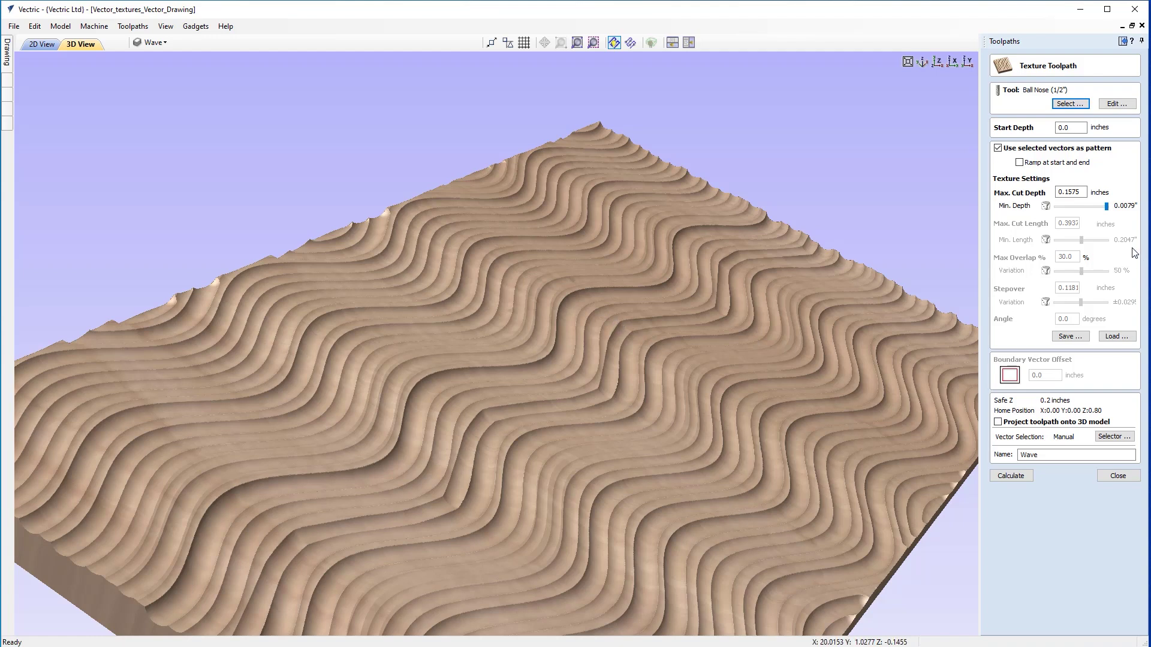
left_click(1078, 127)
type("5")
double_click(1083, 192)
type("0.15")
key("BackSpace")
key("BackSpace")
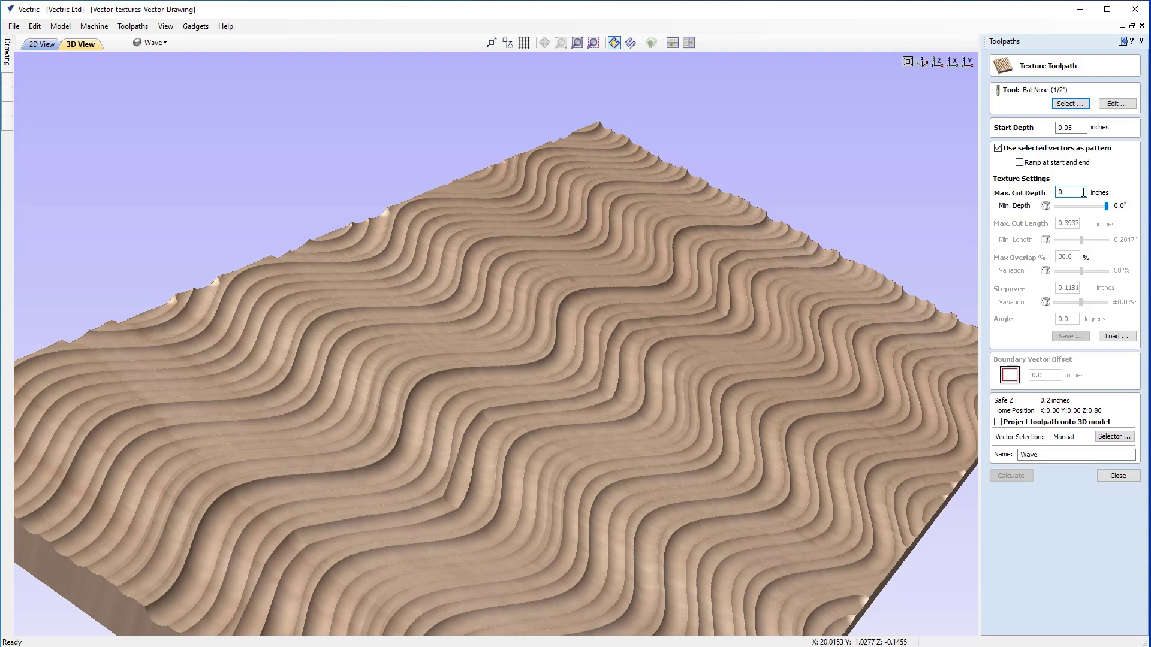
type("2")
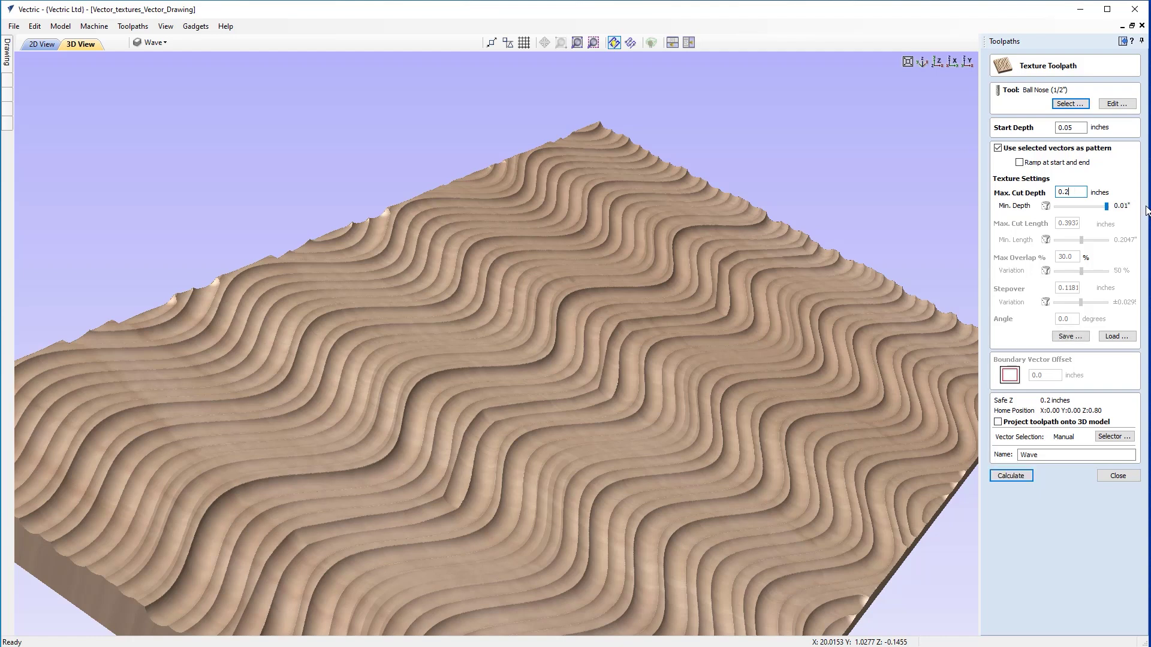
left_click(1026, 474)
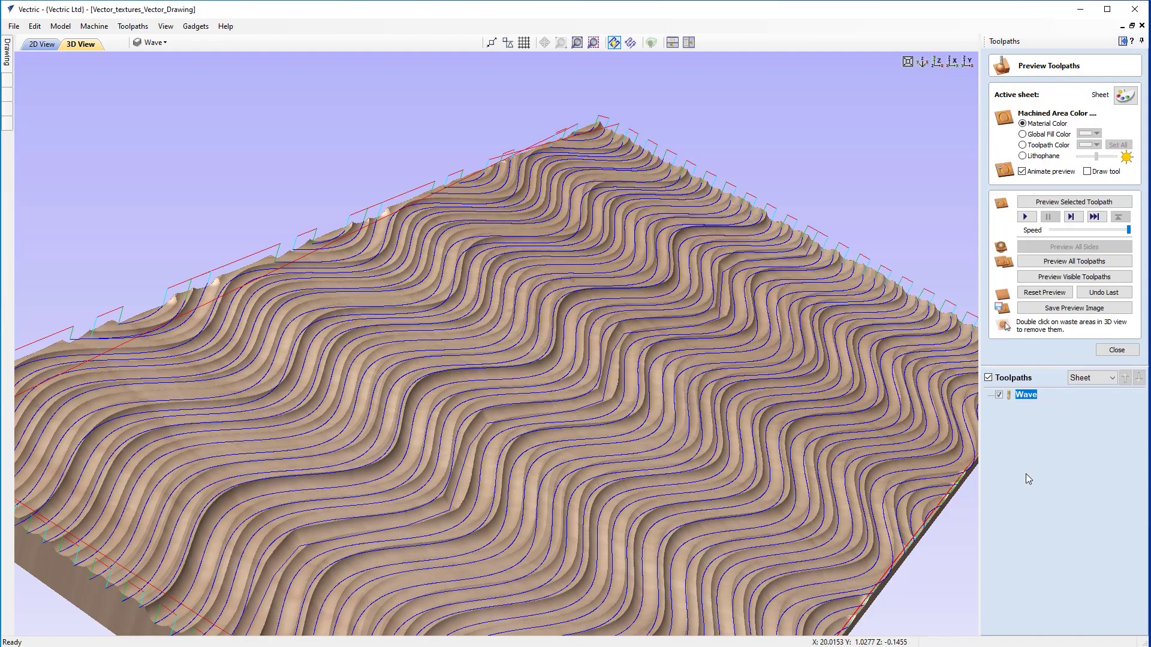
Step: Undo the last preview, simulate the recalculated Wave toolpath, and examine its deeper grooves from the side and above
left_click(1096, 297)
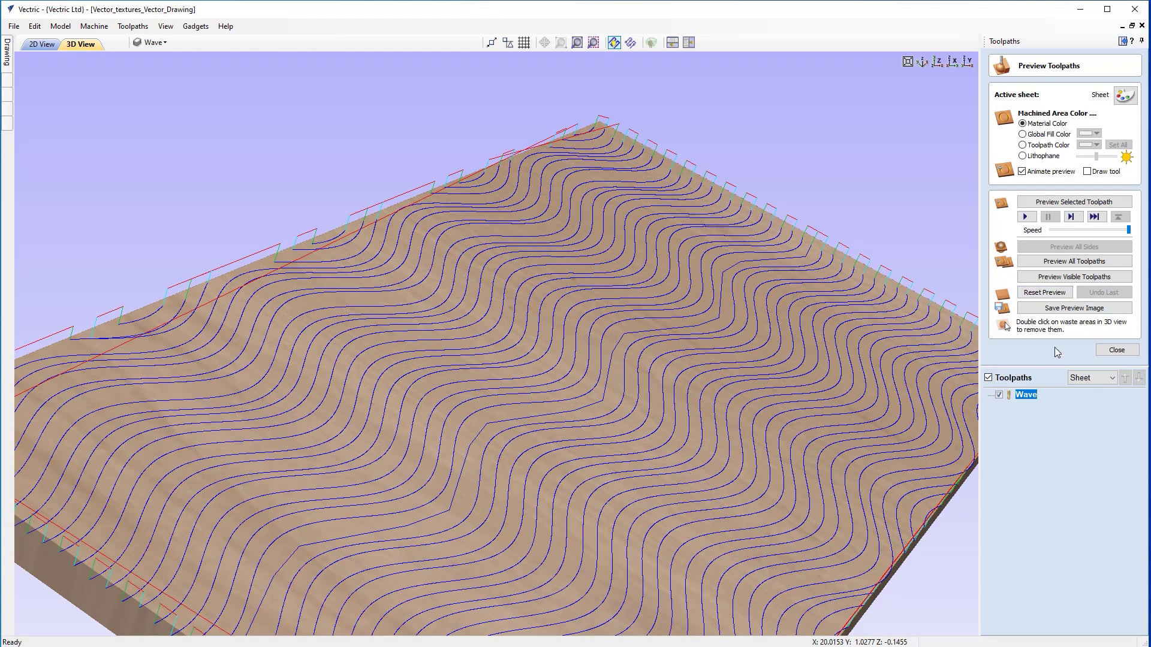
left_click(1058, 277)
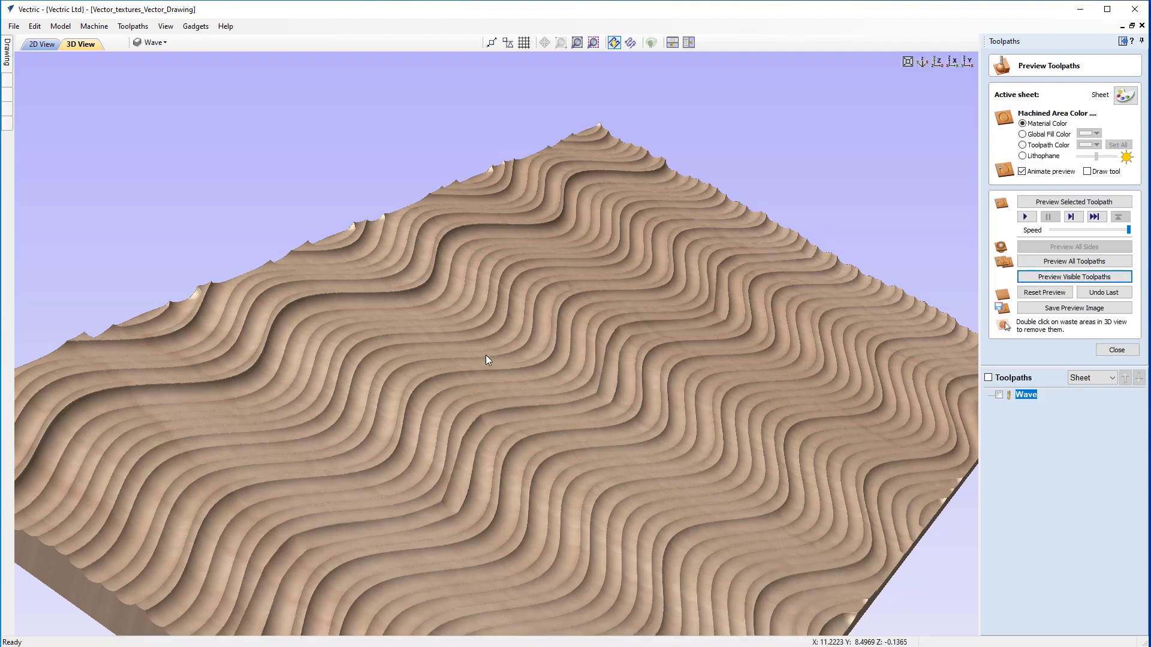
left_click_drag(526, 411, 452, 341)
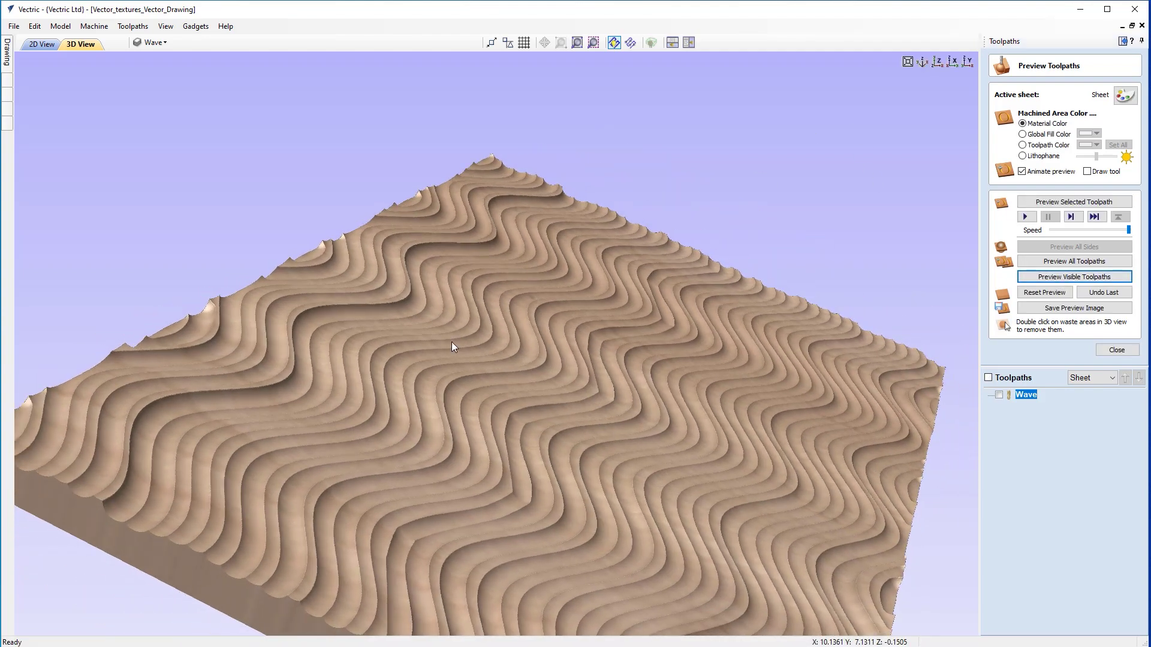
scroll(599, 500, "down", 3)
left_click_drag(624, 511, 611, 451)
scroll(600, 484, "up", 3)
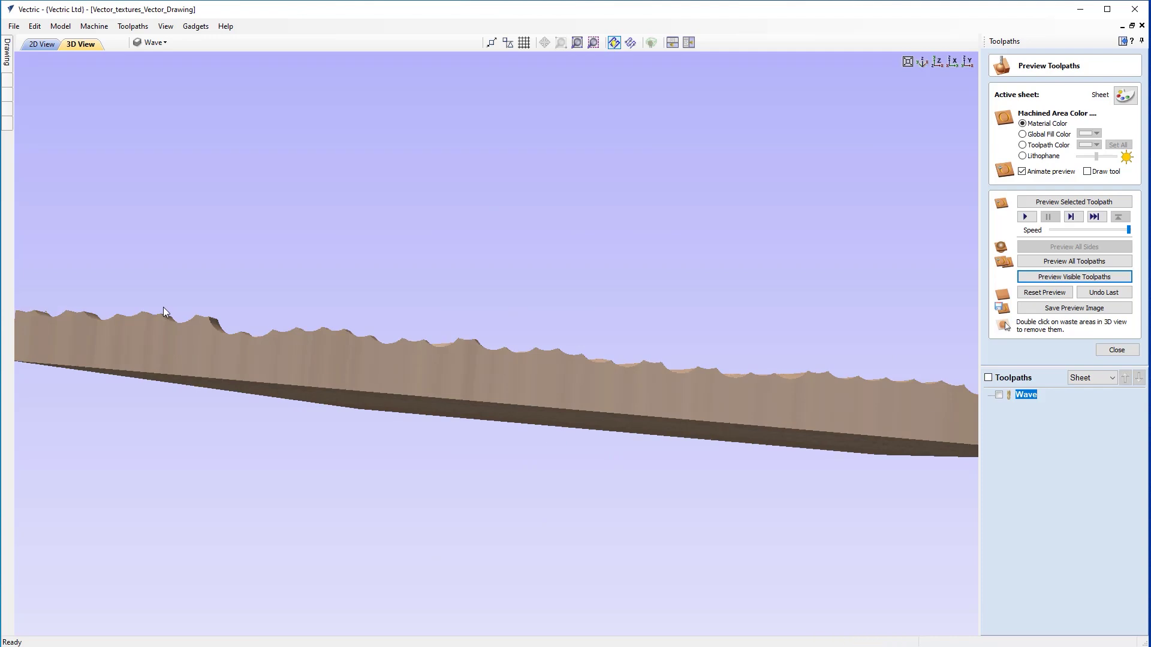
key("Escape")
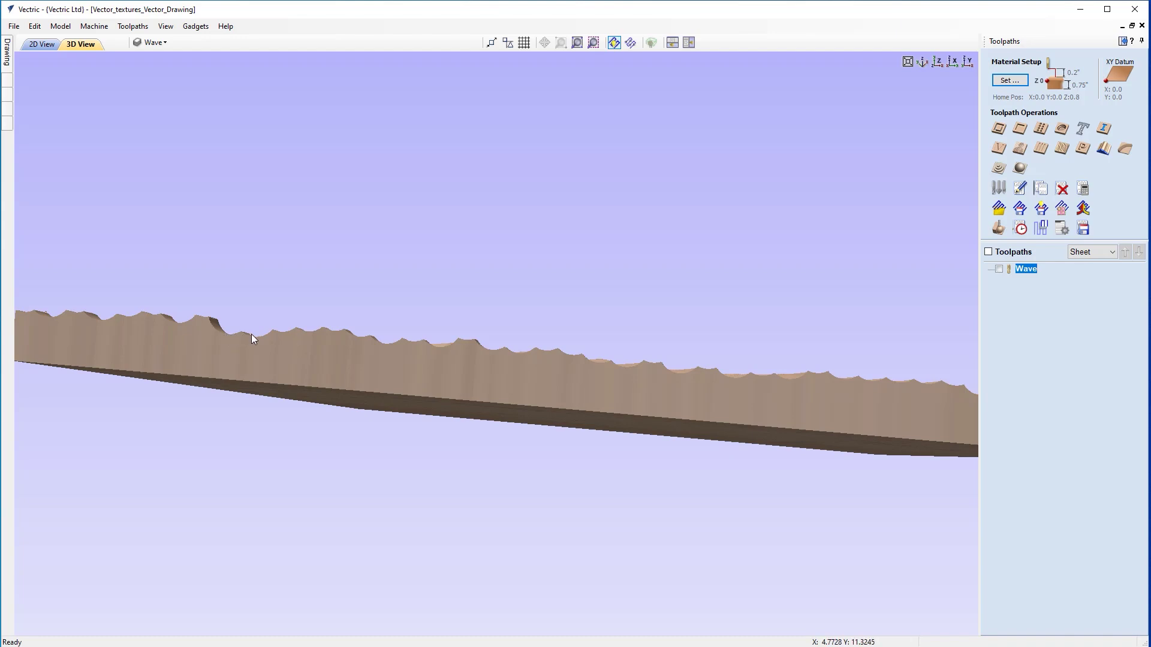
mouse_move(455, 402)
left_mouse_down()
mouse_move(322, 463)
mouse_move(638, 429)
mouse_move(709, 441)
mouse_move(874, 392)
left_mouse_up()
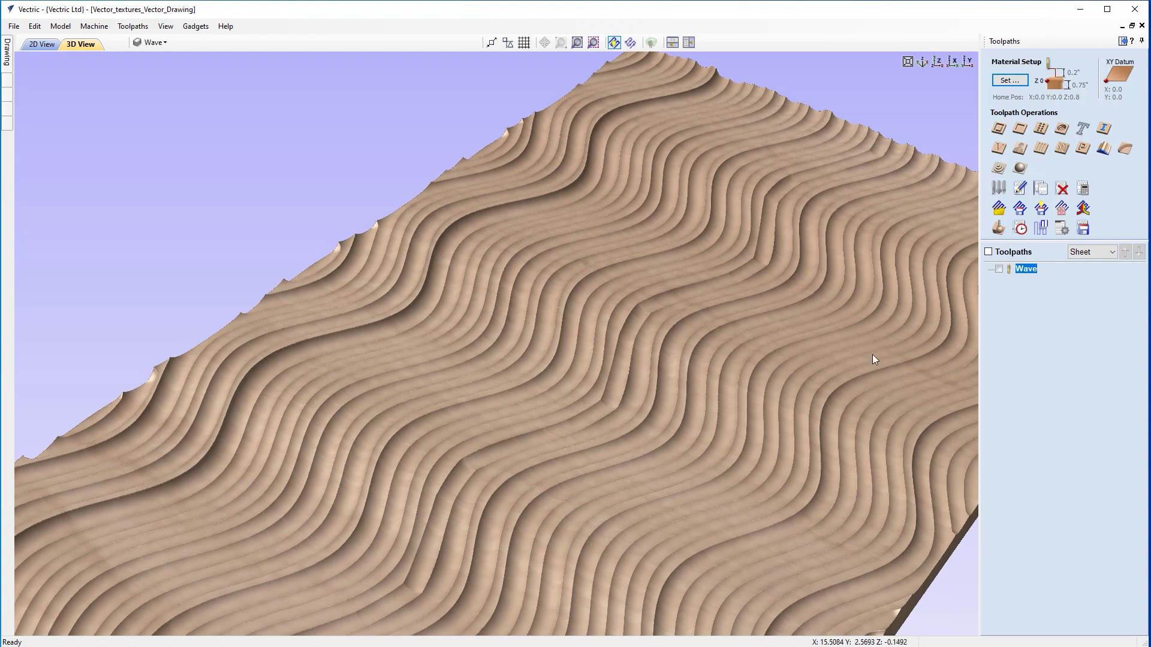
Step: Switch to the 2D view, hide the Wave layer, and show the Swirl layer
left_click(44, 45)
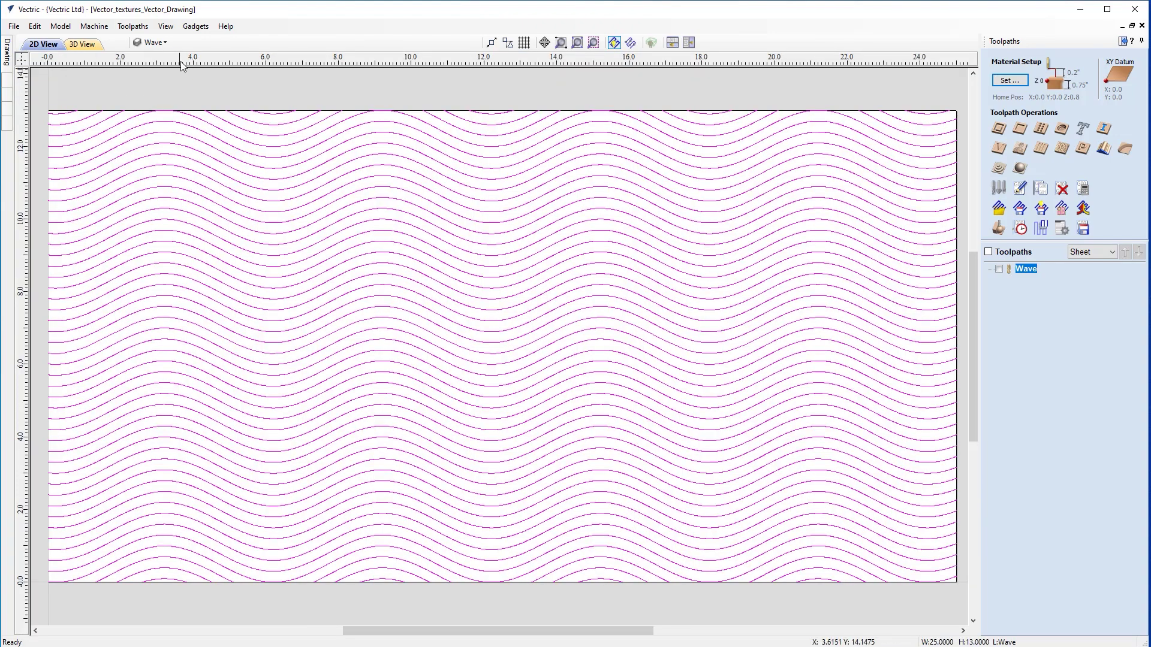
left_click(163, 43)
left_click(163, 42)
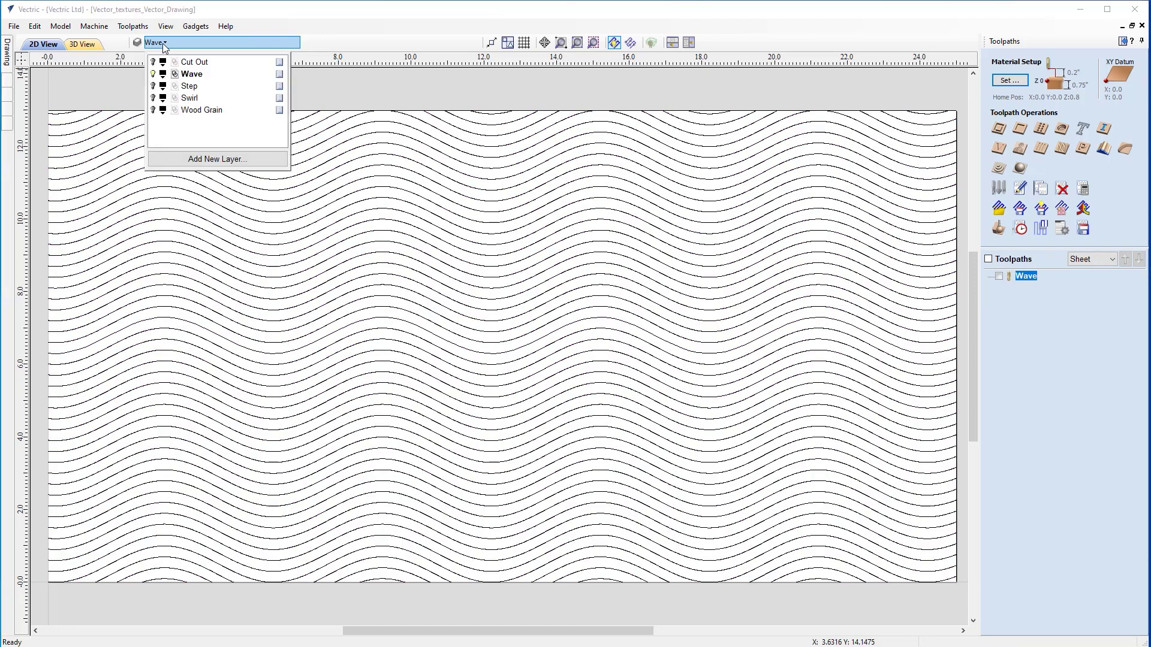
left_click(154, 74)
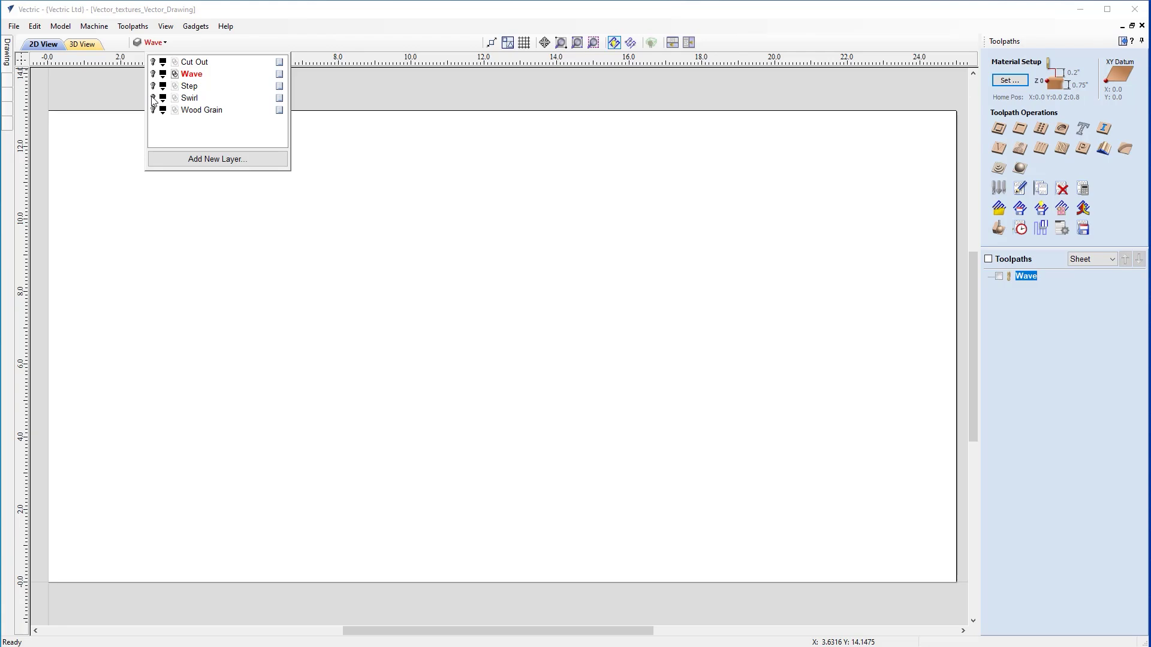
left_click(153, 98)
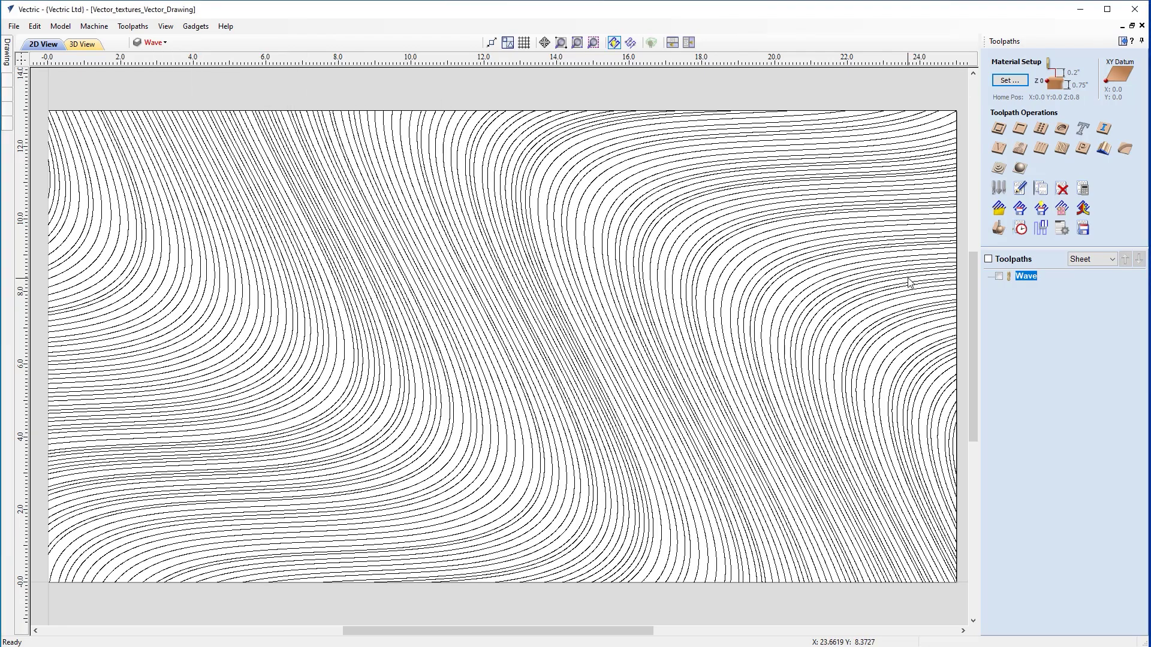
Step: Start a new texture toolpath with start depth 0, maximum cut depth 0.1 inches, and selected vectors used as the pattern
left_click(1061, 148)
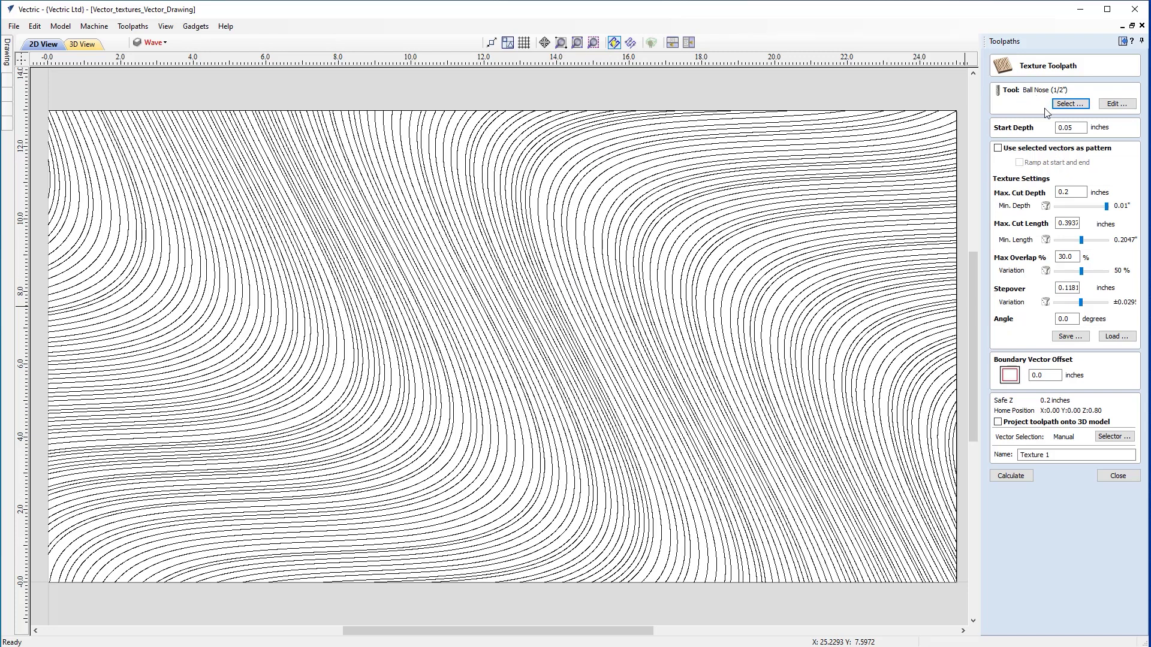
left_click_drag(1076, 128, 1044, 133)
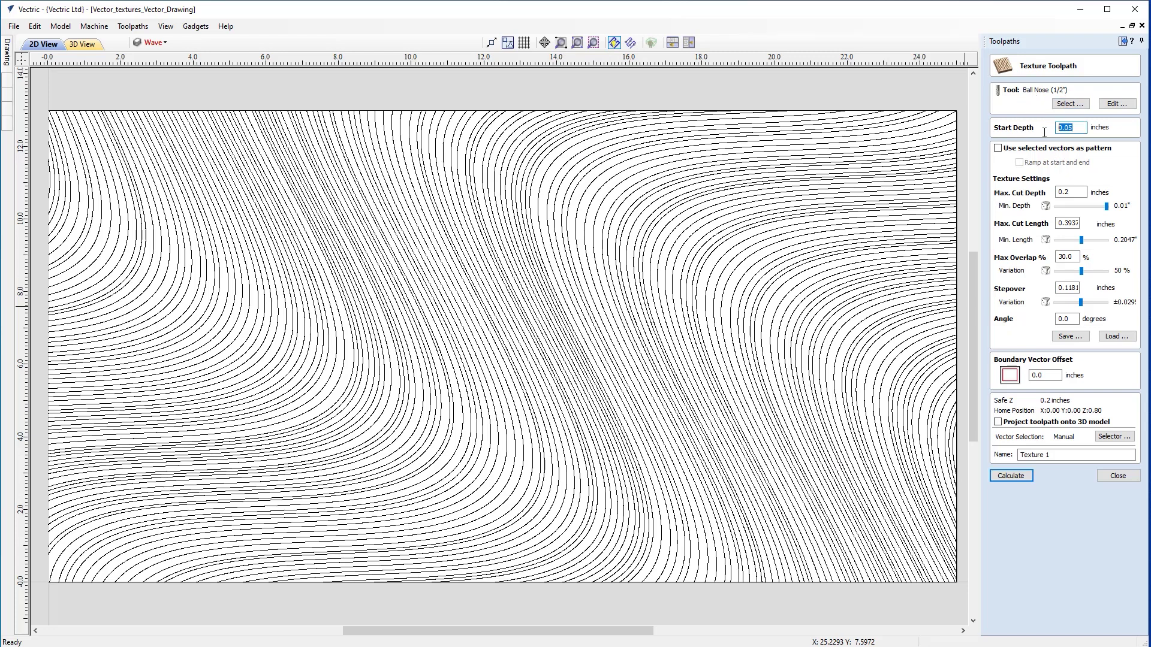
type("0")
left_click(1080, 190)
key("BackSpace")
type("1")
left_click(1000, 149)
Step: Select the swirl vectors, name the toolpath Swirl, and calculate it
left_click(812, 197)
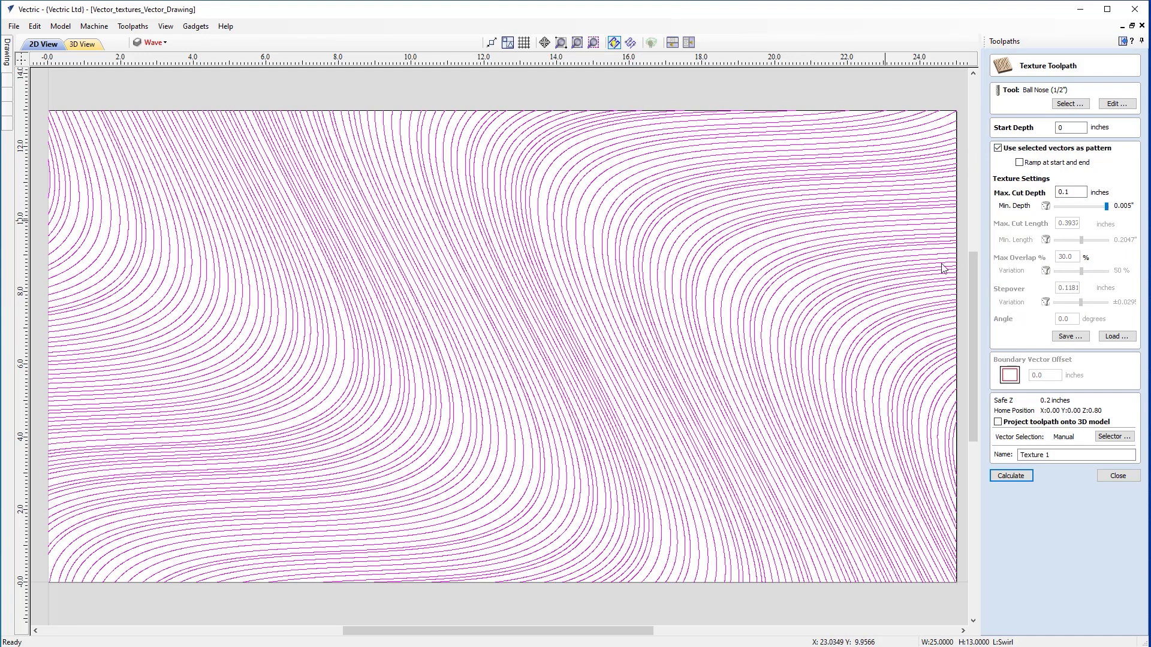
left_click(1061, 457)
left_click_drag(1061, 456, 984, 458)
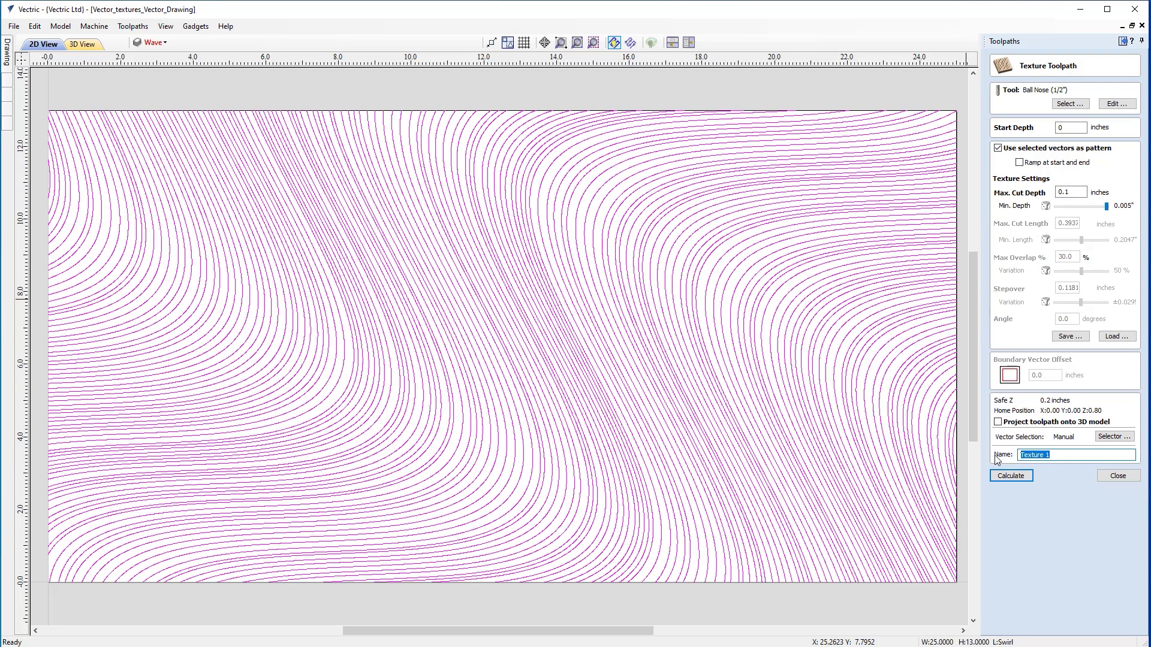
type("Swirl")
left_click(1029, 480)
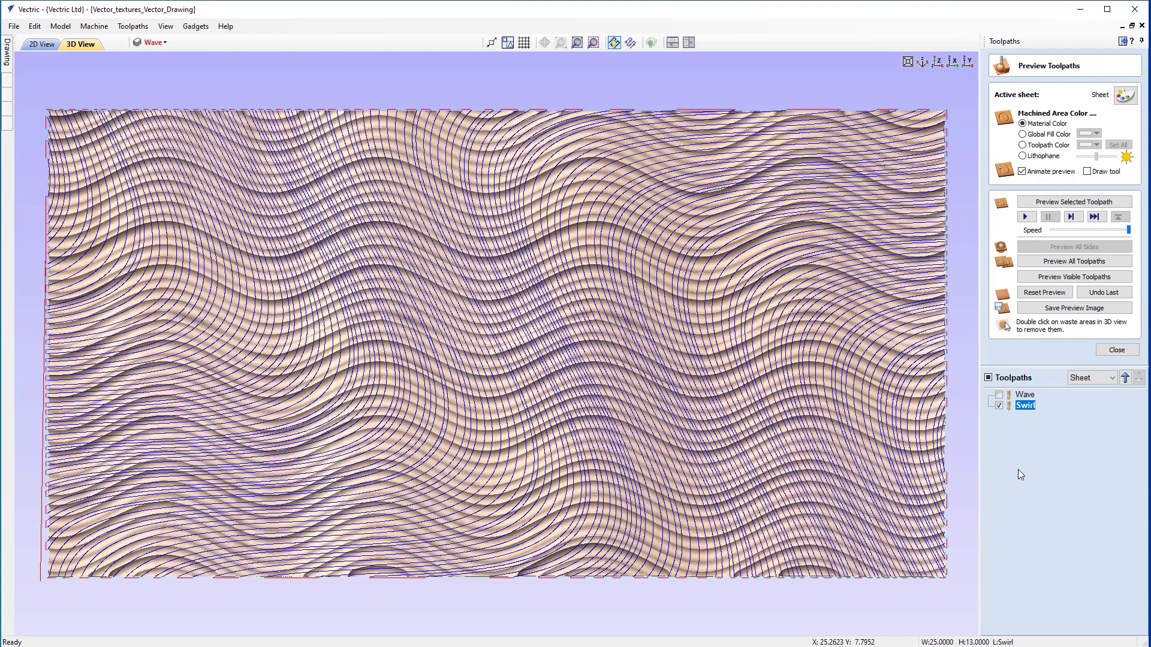
Step: Reset the preview, simulate only the visible Swirl toolpath, and examine the carved texture at an angle
left_click(1044, 293)
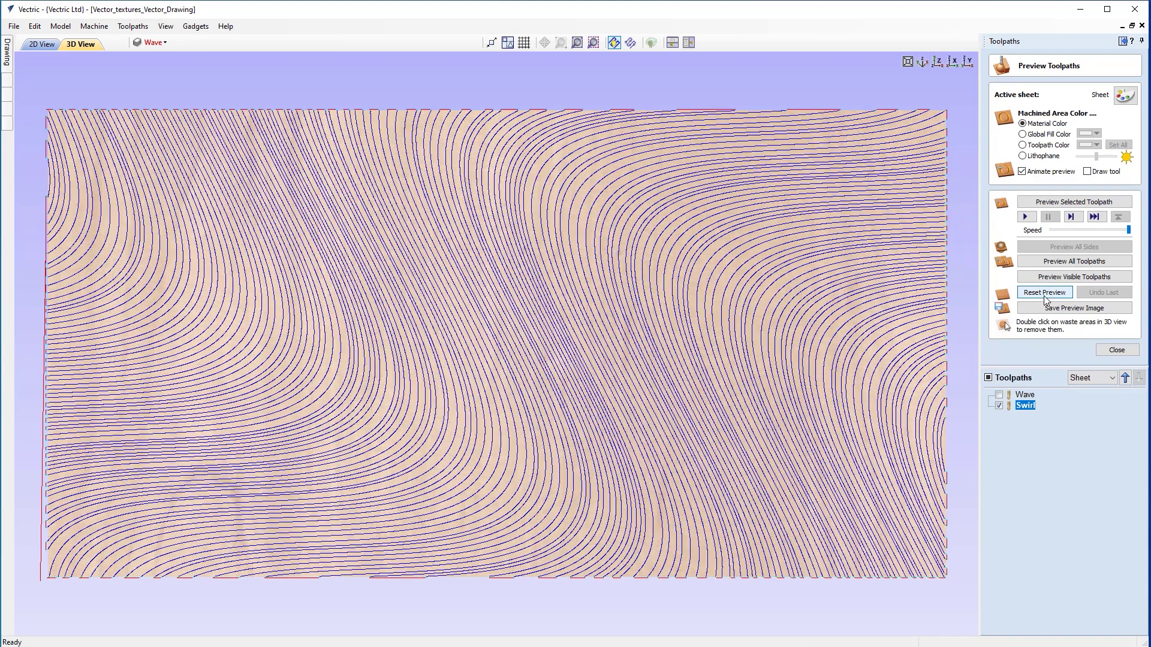
left_click(1071, 277)
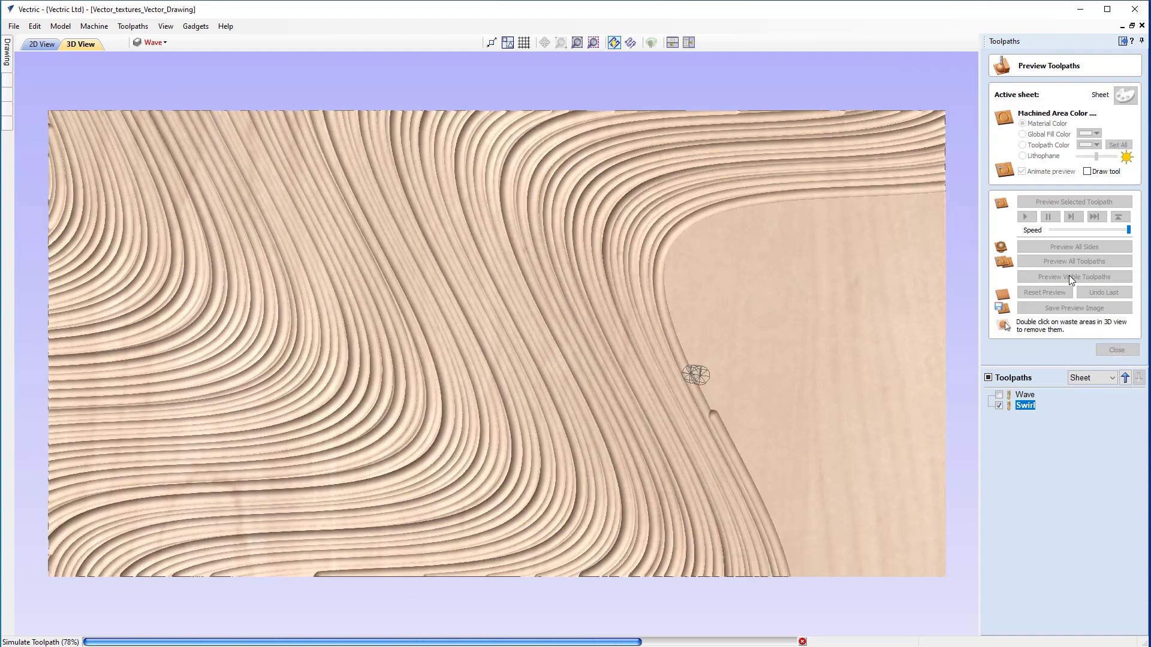
left_click_drag(869, 359, 738, 434)
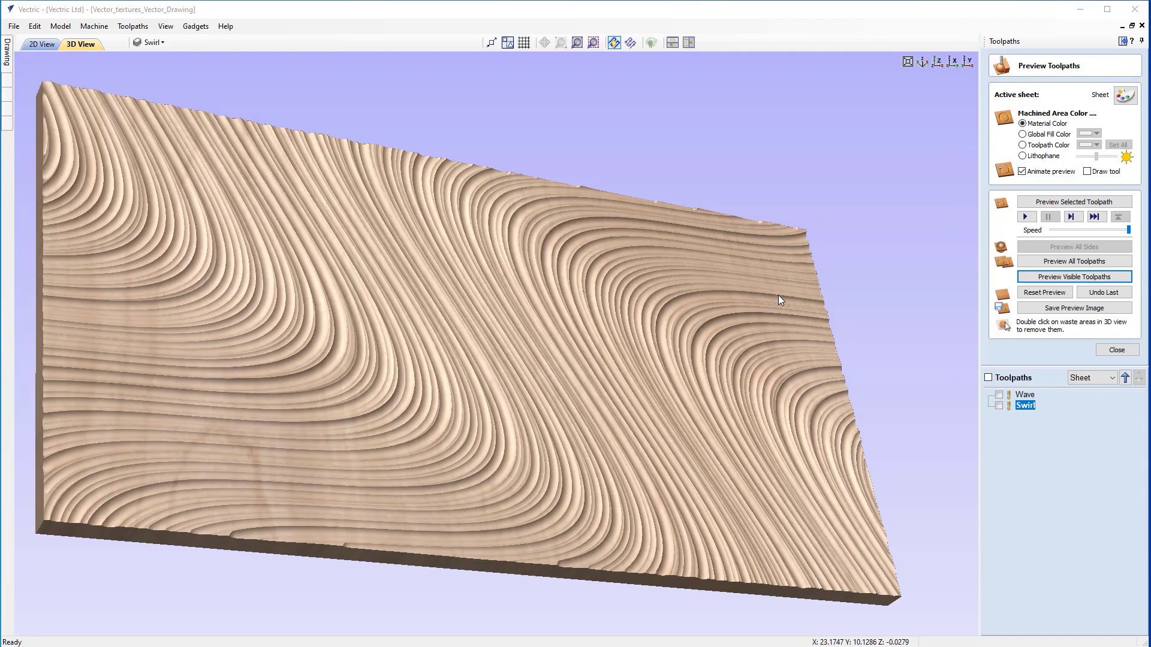
Step: Edit the Swirl toolpath to a minimum depth of 0.1 inches, recalculate it, and preview it on a fresh block
double_click(1023, 405)
left_click(1073, 192)
left_click_drag(1106, 206, 1087, 206)
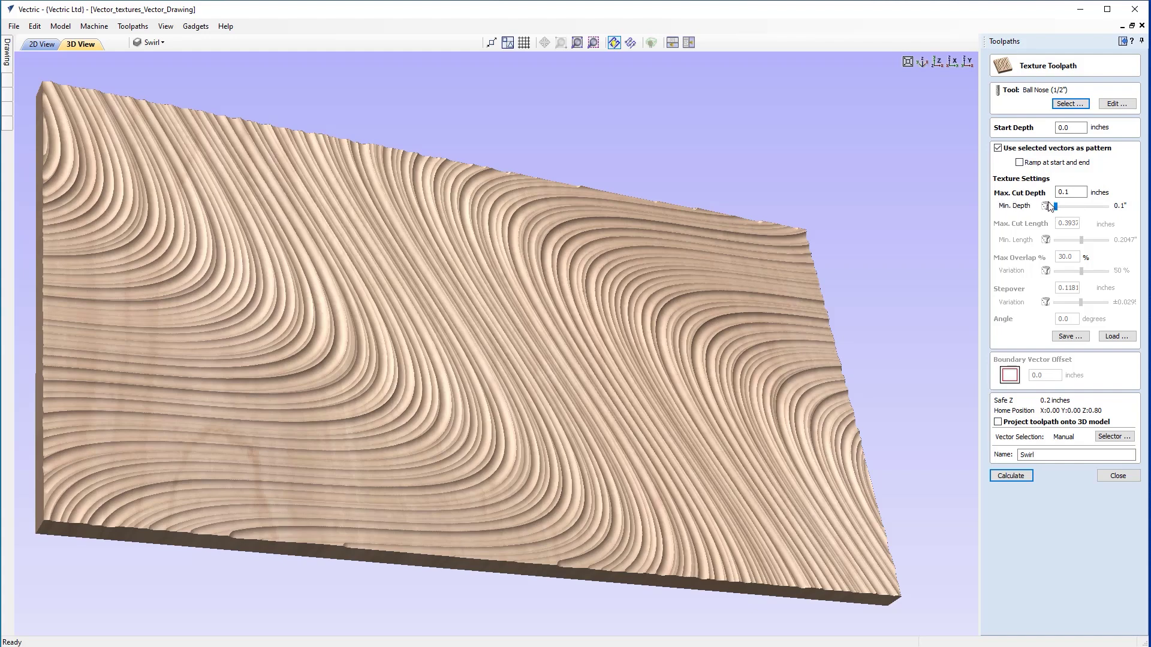
left_click(1021, 477)
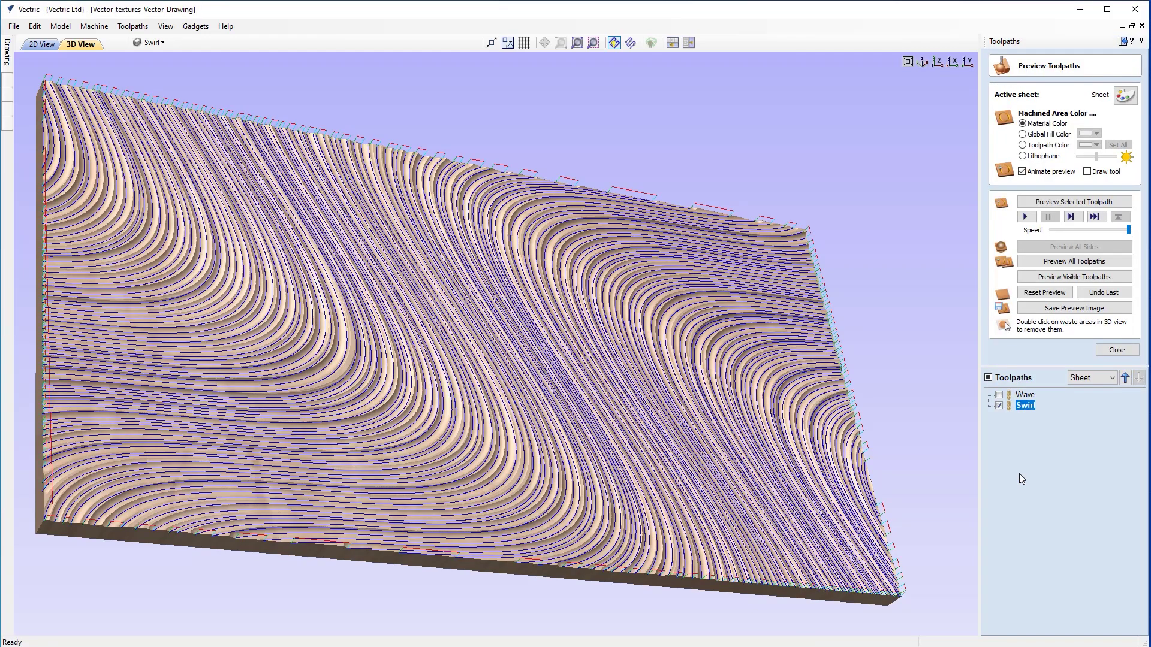
left_click(1109, 293)
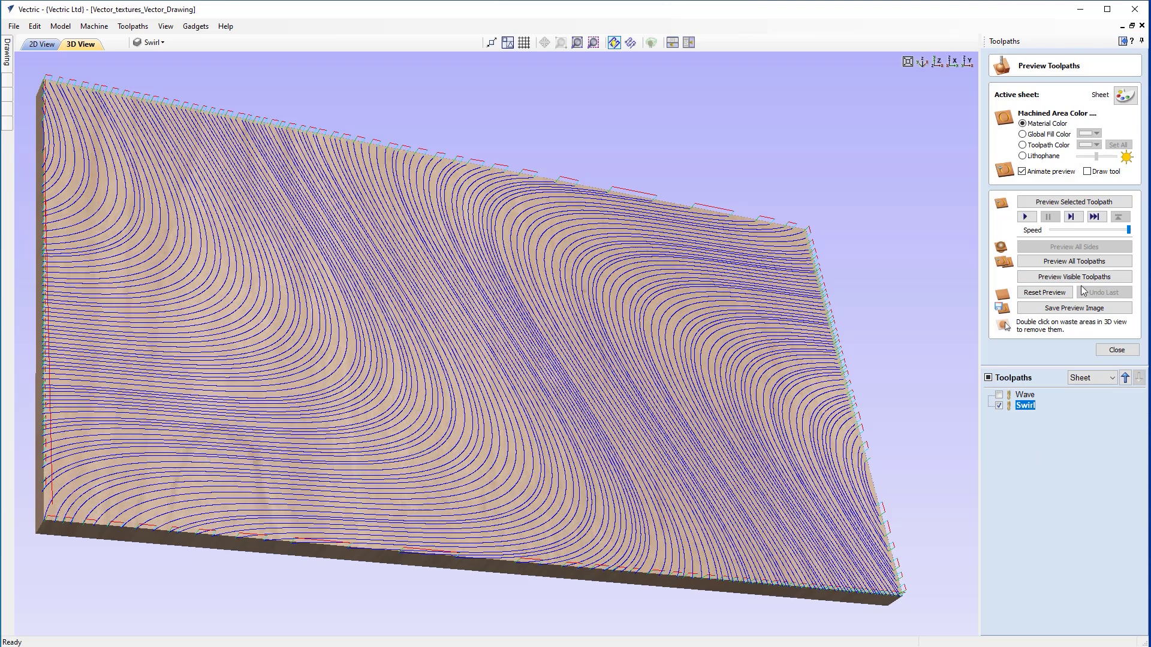
left_click(1074, 279)
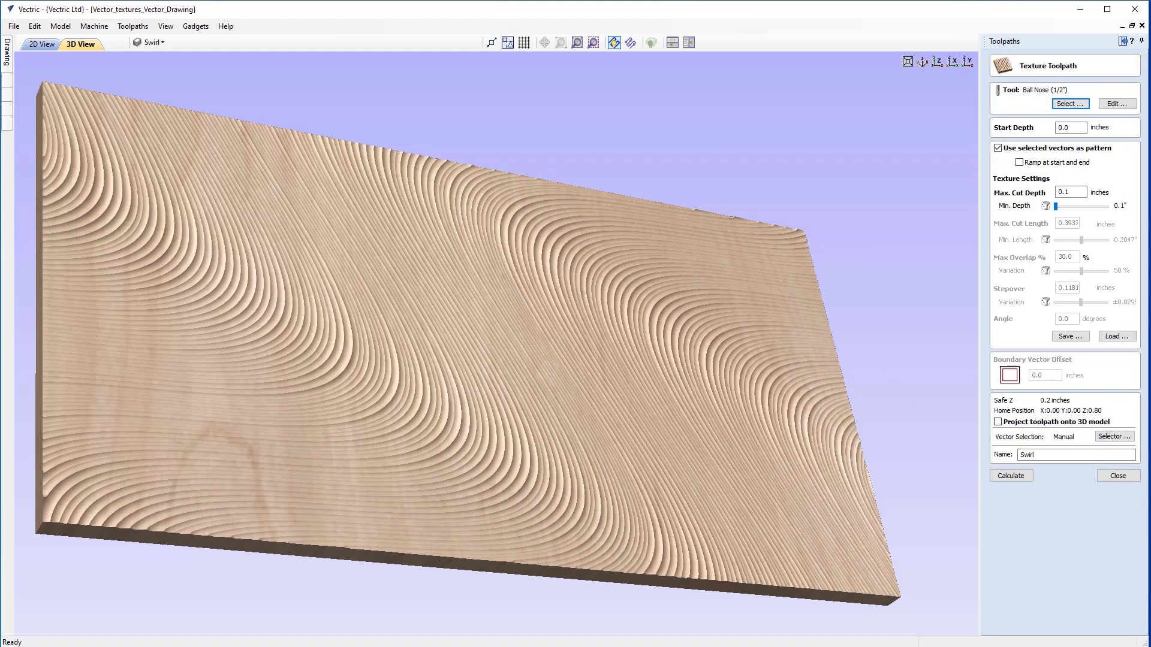
Step: Set the Swirl toolpath's minimum depth to 0.005 inches, recalculate it, and preview the result
left_click_drag(1056, 207, 1125, 211)
left_click(1009, 476)
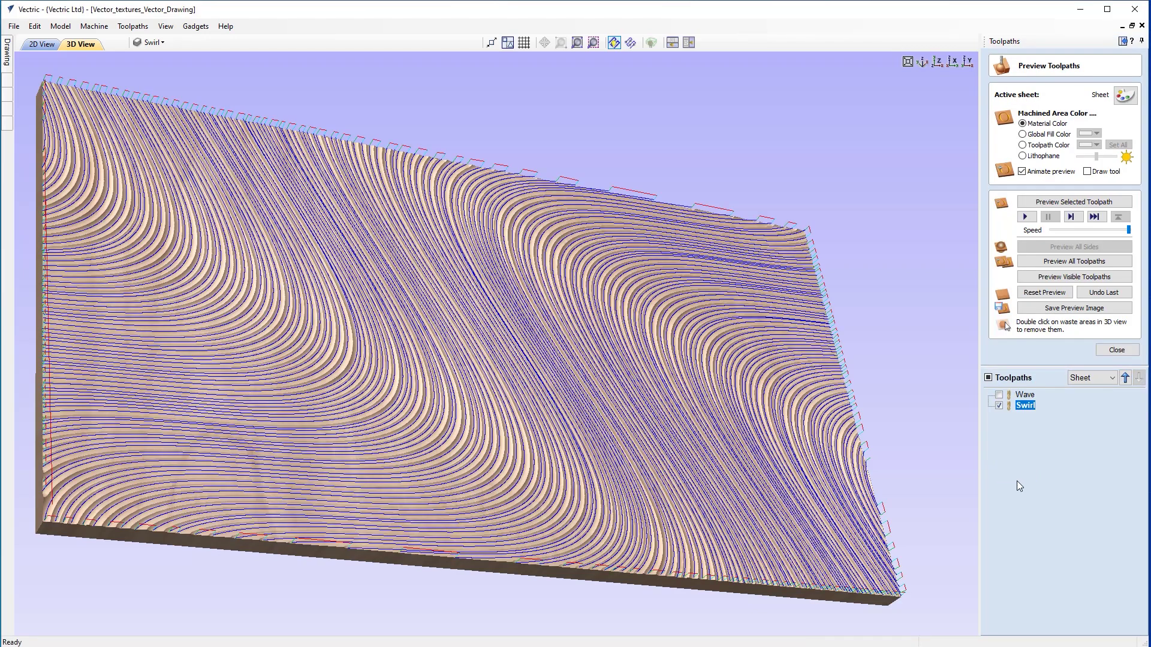
left_click(1073, 278)
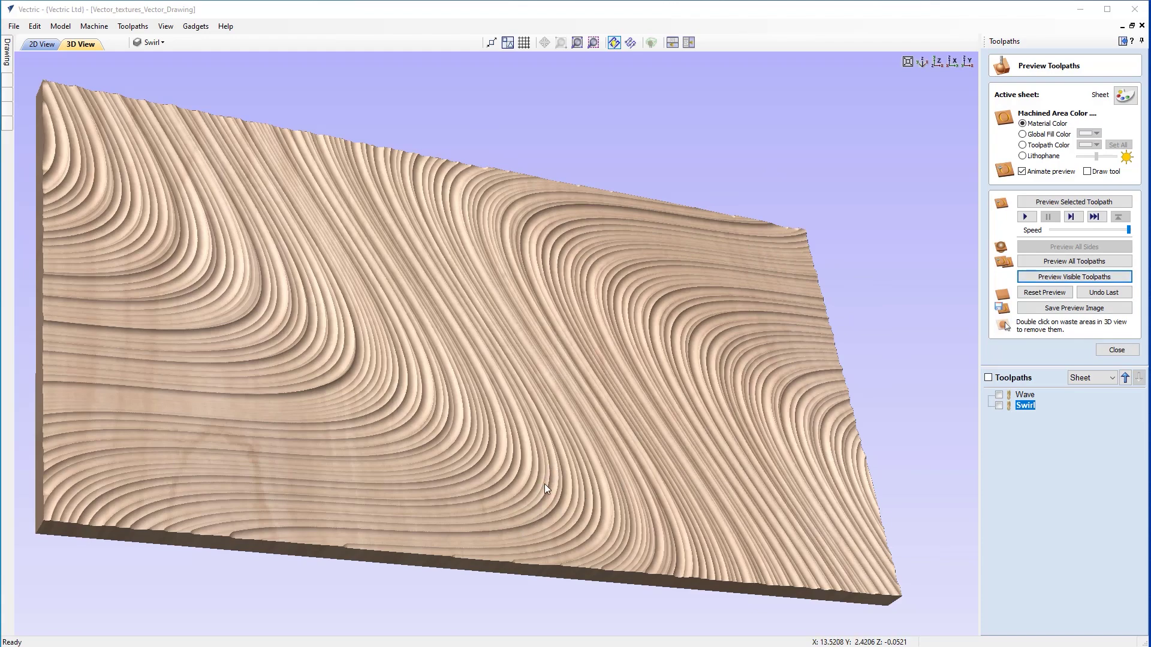
Step: Recalculate the Swirl toolpath with a 0.05-inch start depth and 0.15-inch maximum cut depth, and preview it on a reset block
double_click(1024, 405)
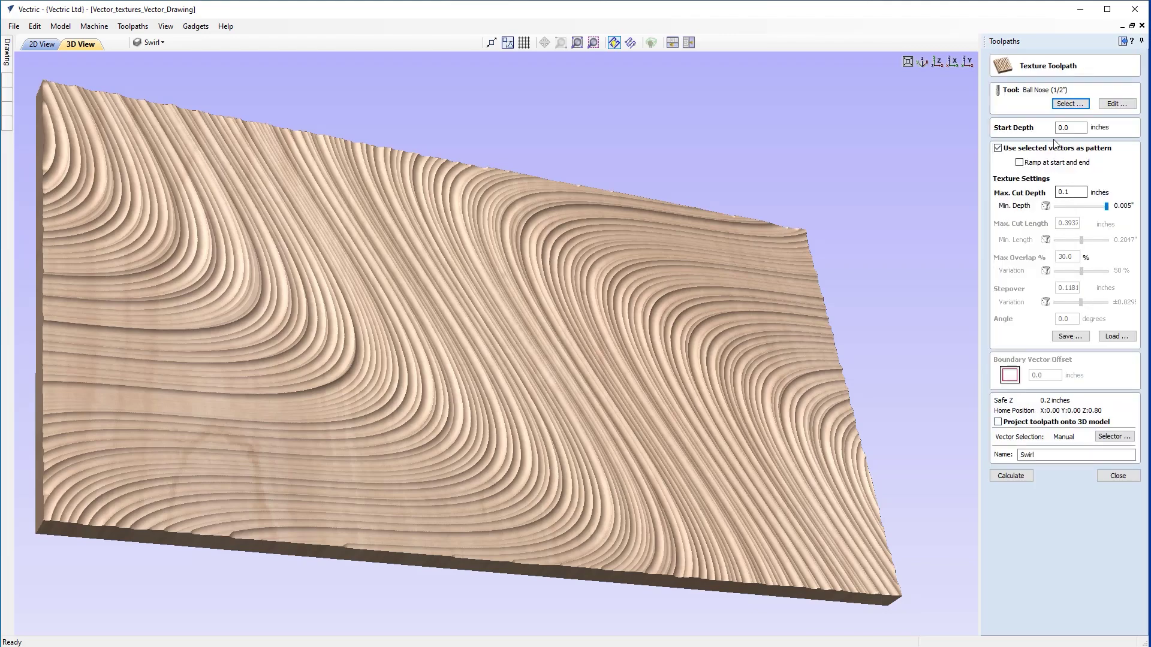
left_click_drag(1074, 127, 1049, 130)
left_click(1082, 192)
key("Tab")
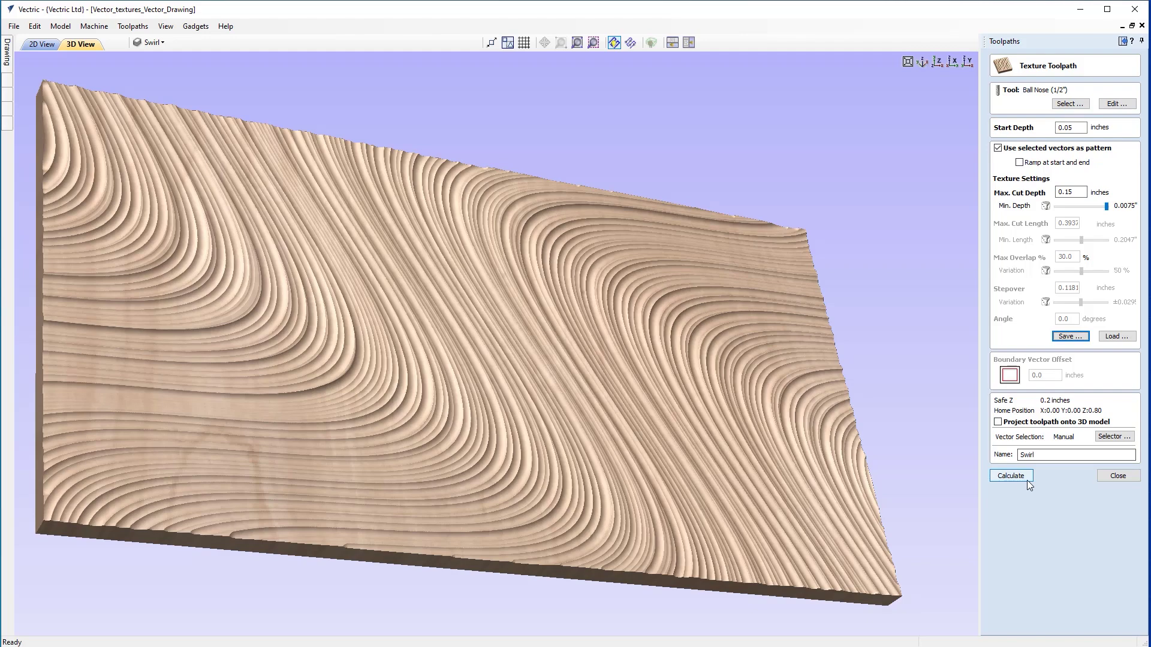
left_click(1032, 474)
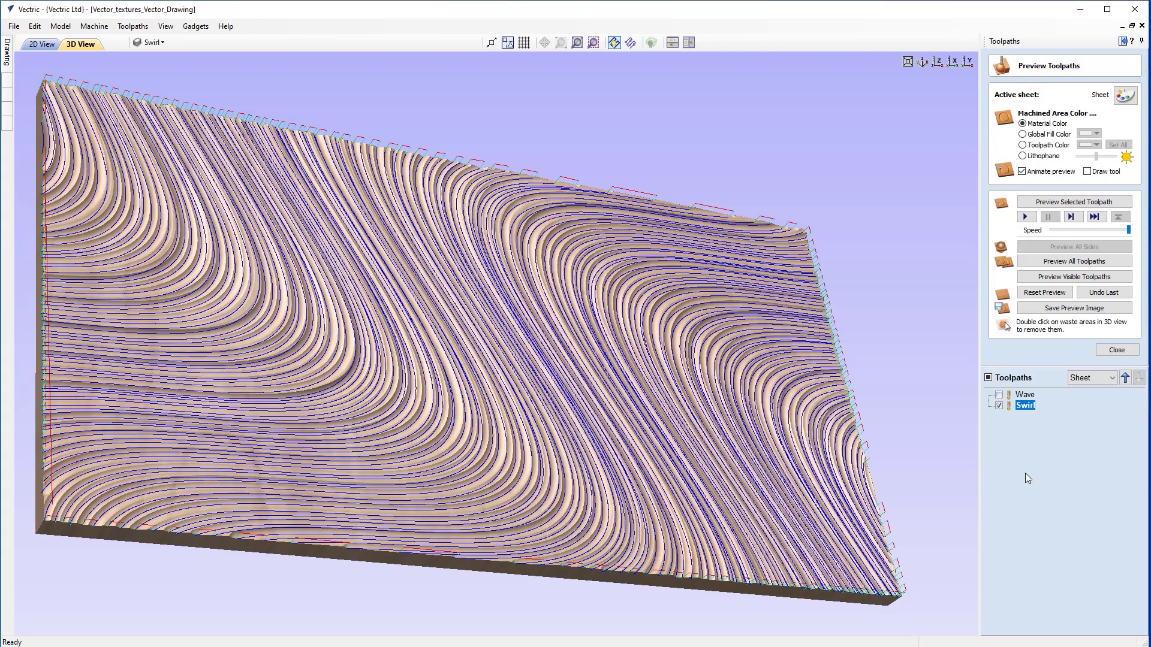
left_click(1043, 293)
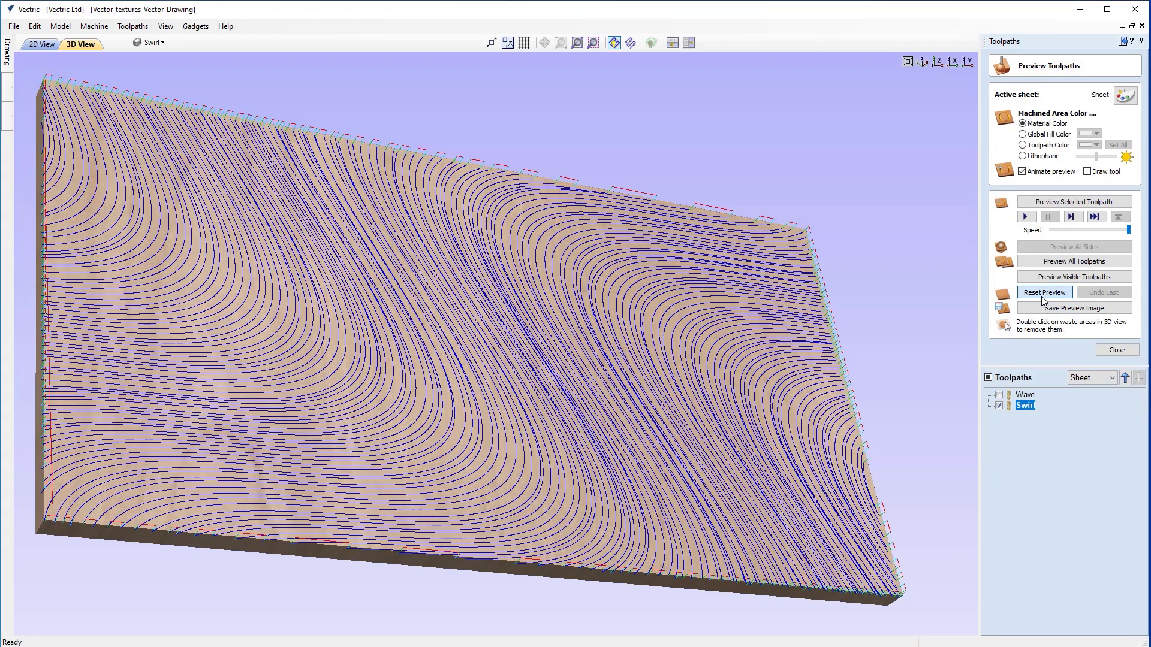
left_click(1057, 280)
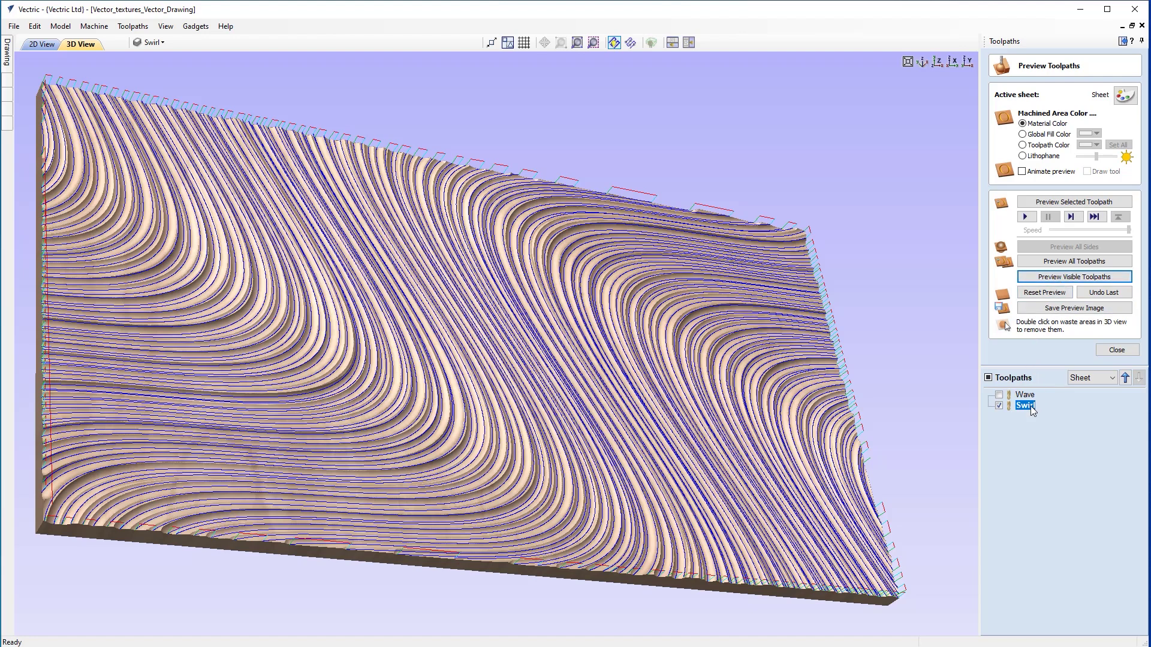
Step: Recalculate the Swirl texture toolpath with its current settings and simulate the visible toolpath
mouse_move(1026, 407)
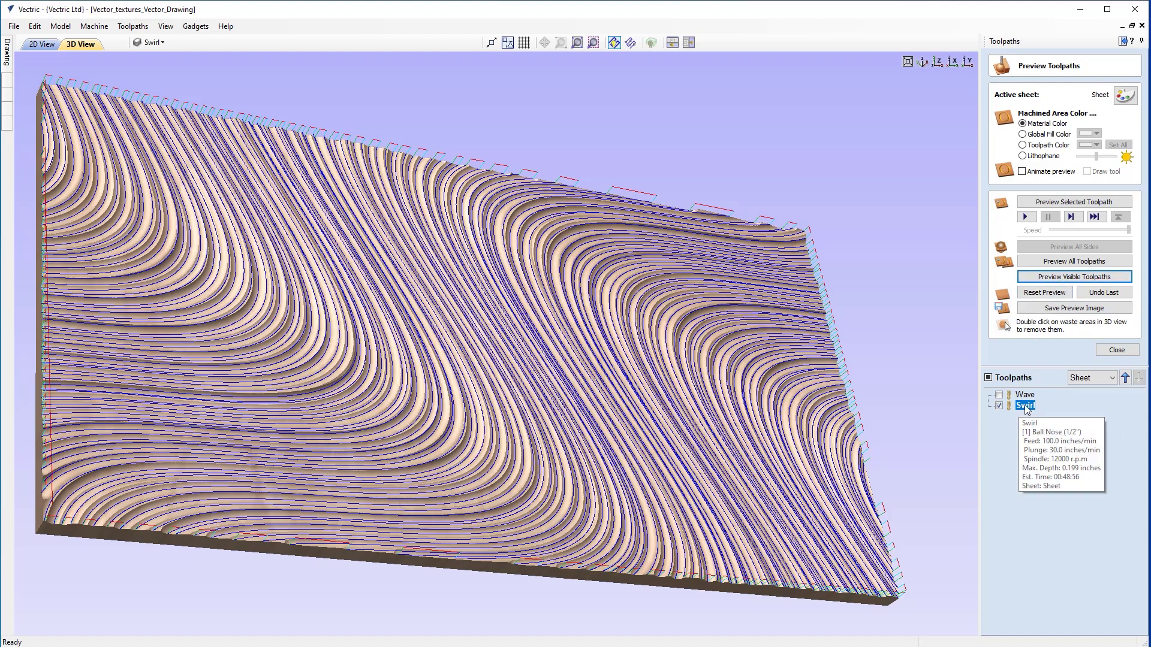
double_click(1026, 406)
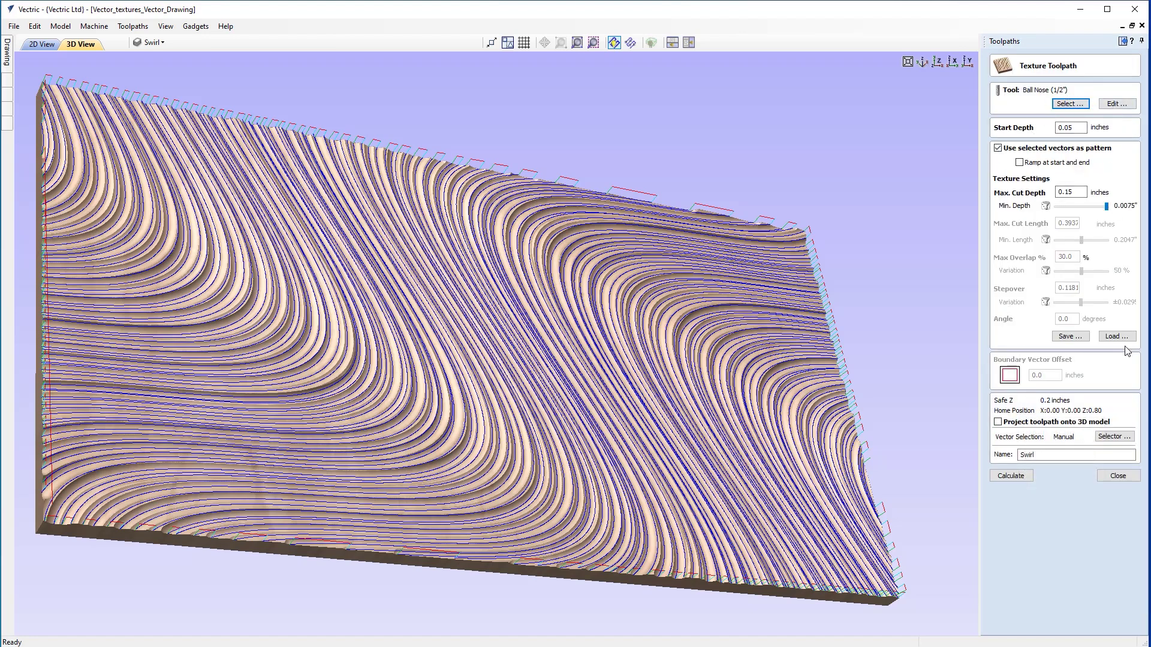
left_click(1010, 476)
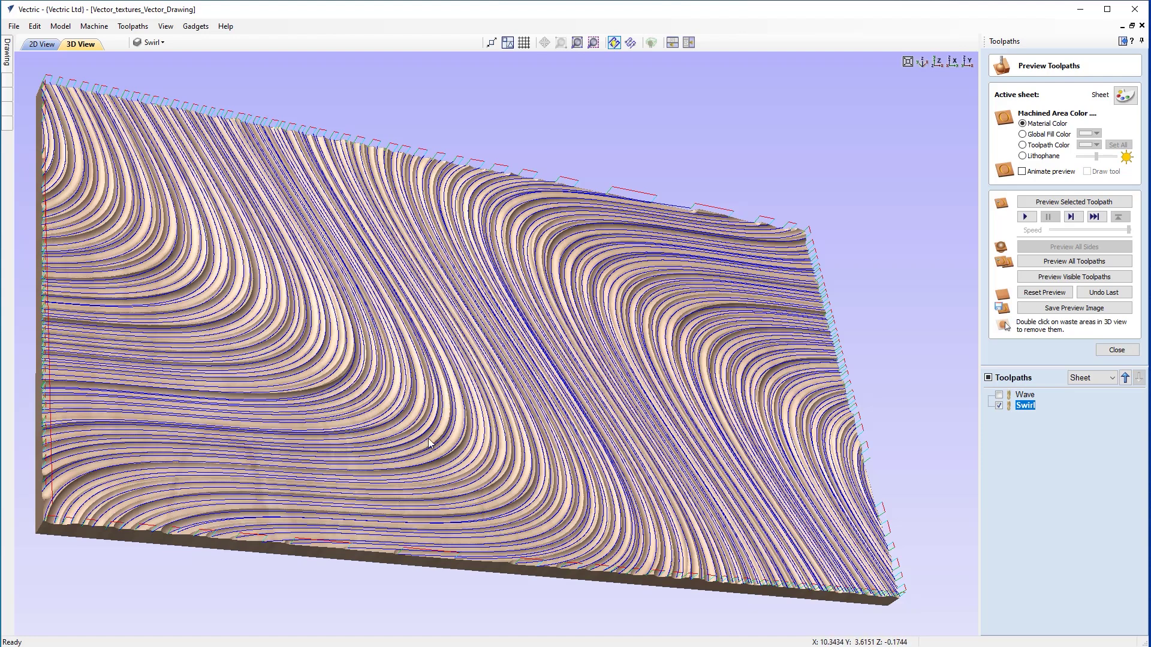
left_click(1060, 277)
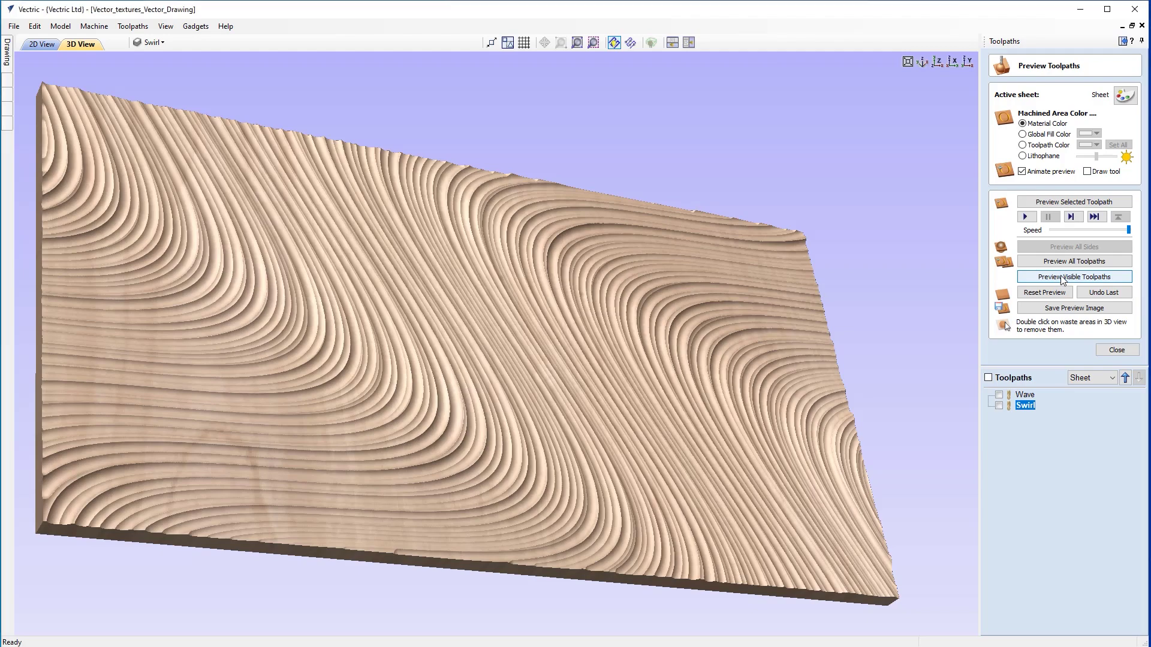
Step: Edit the Swirl texture toolpath to use the imperial V-Bit (90.0° - 1/2") instead of the ball nose tool
double_click(1032, 409)
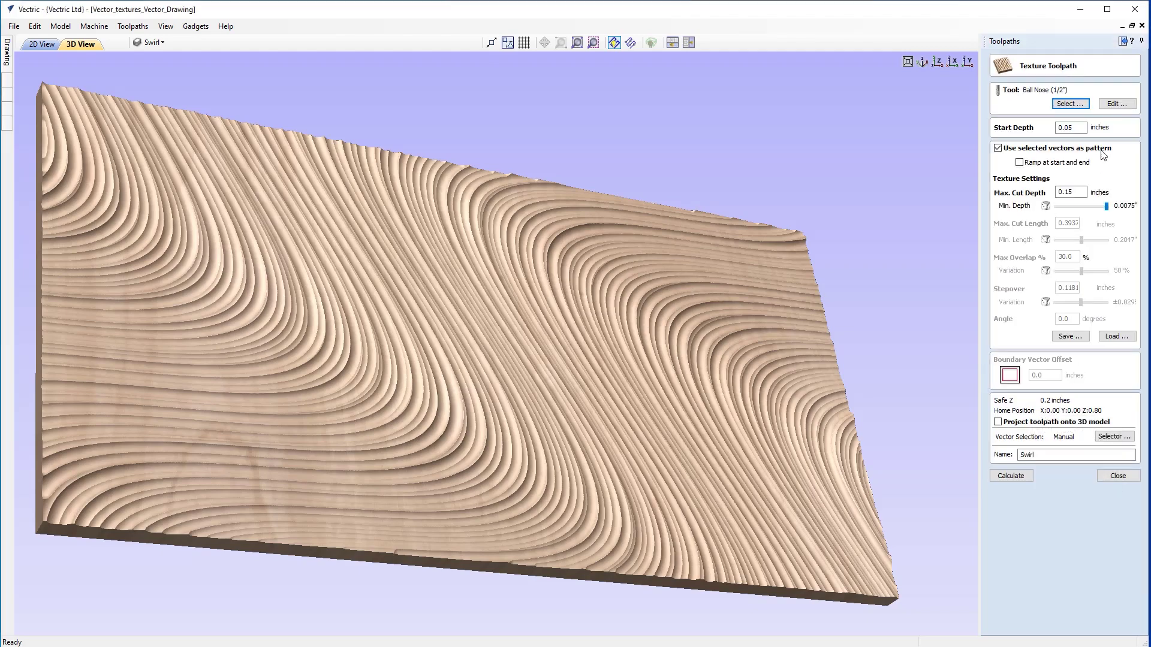
left_click(1083, 107)
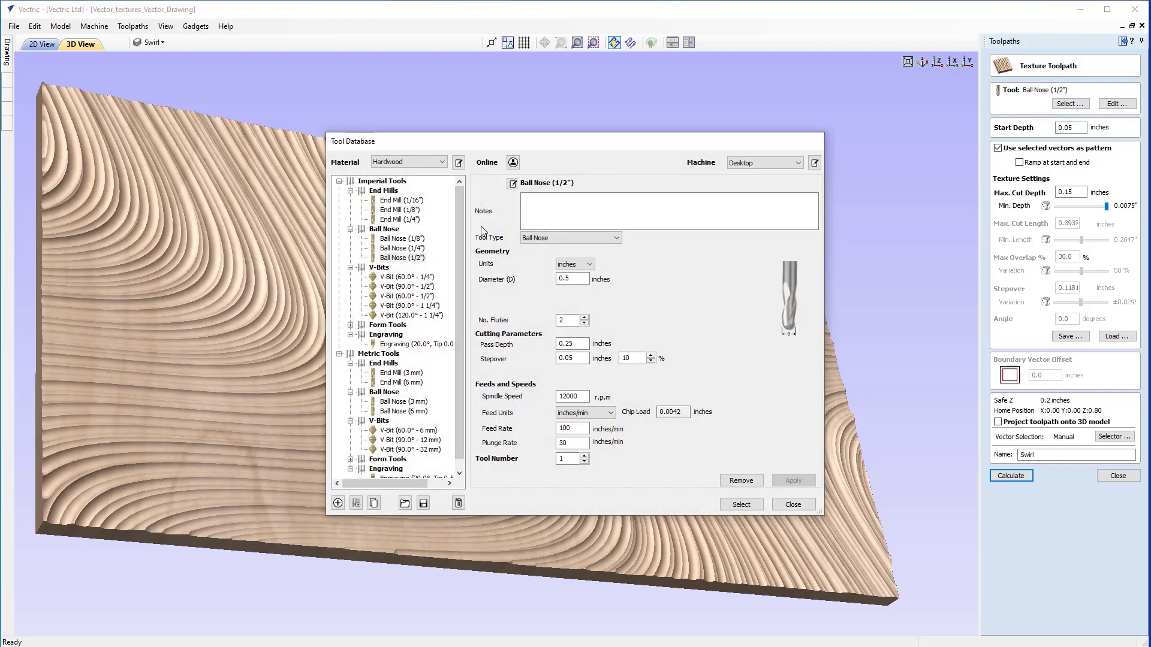
left_click(411, 287)
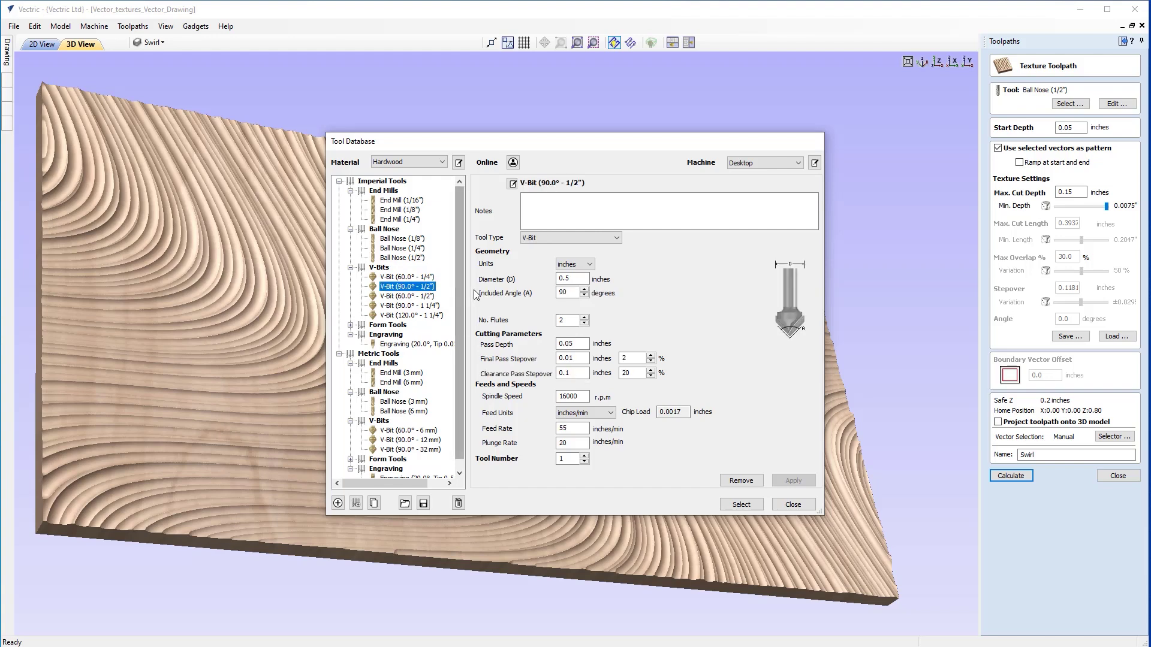
left_click(742, 504)
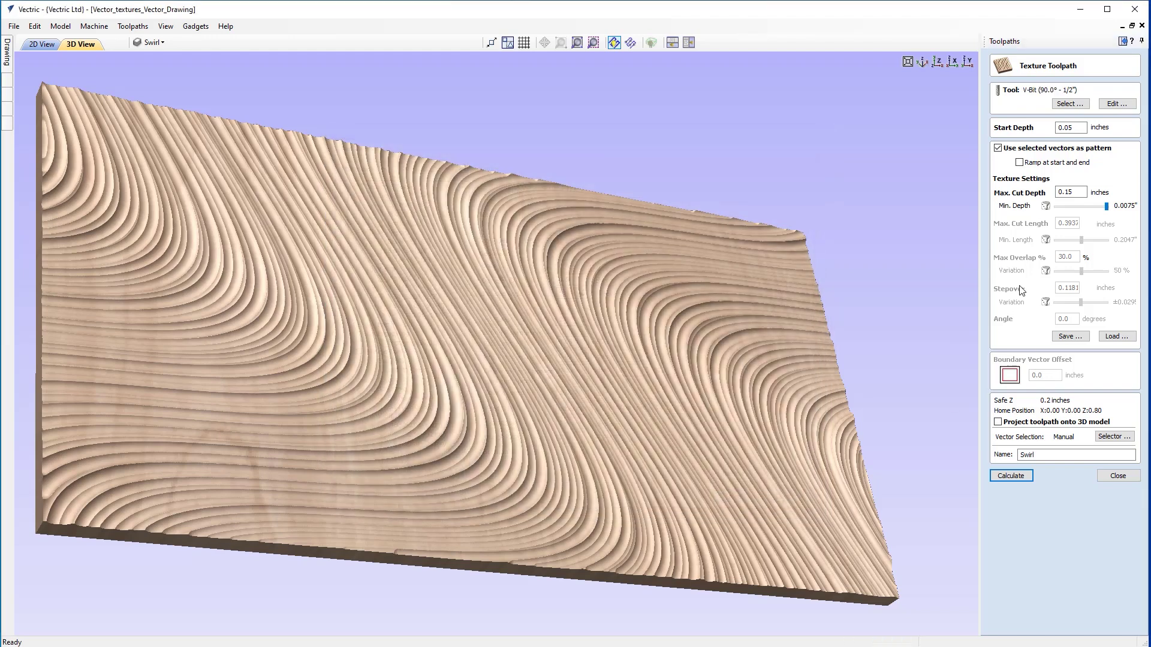
Step: Recalculate the Swirl toolpath with a 0 start depth and 0.1-inch maximum cut depth, and preview it on a reset block
double_click(1062, 125)
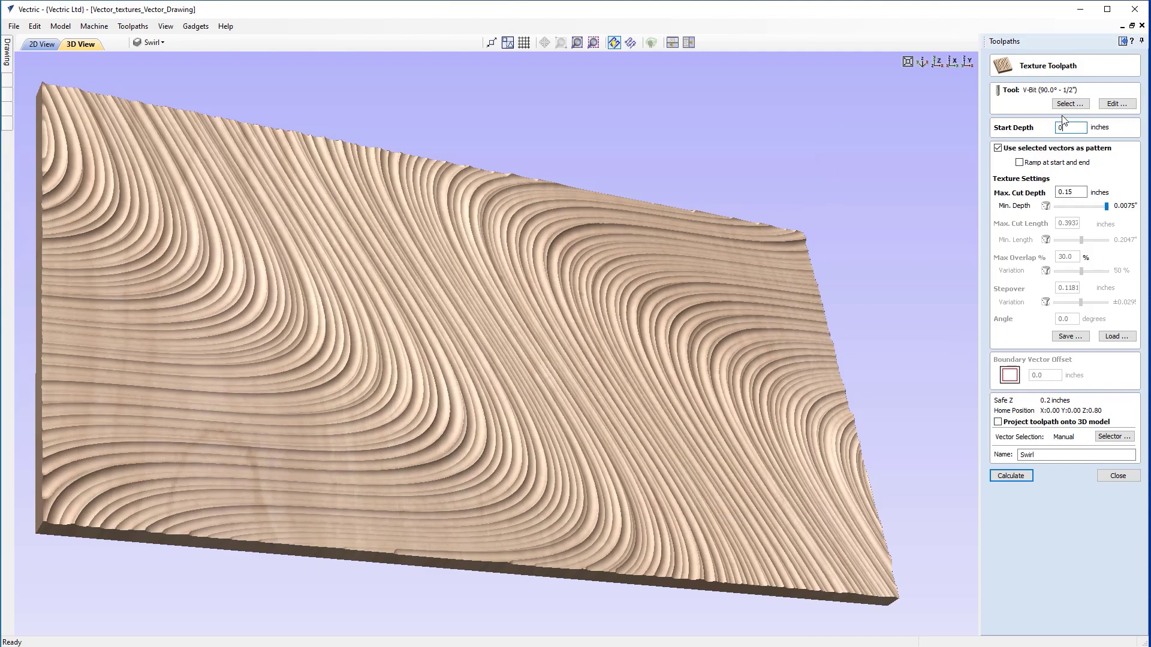
double_click(1075, 191)
type("0.15")
left_click(1010, 477)
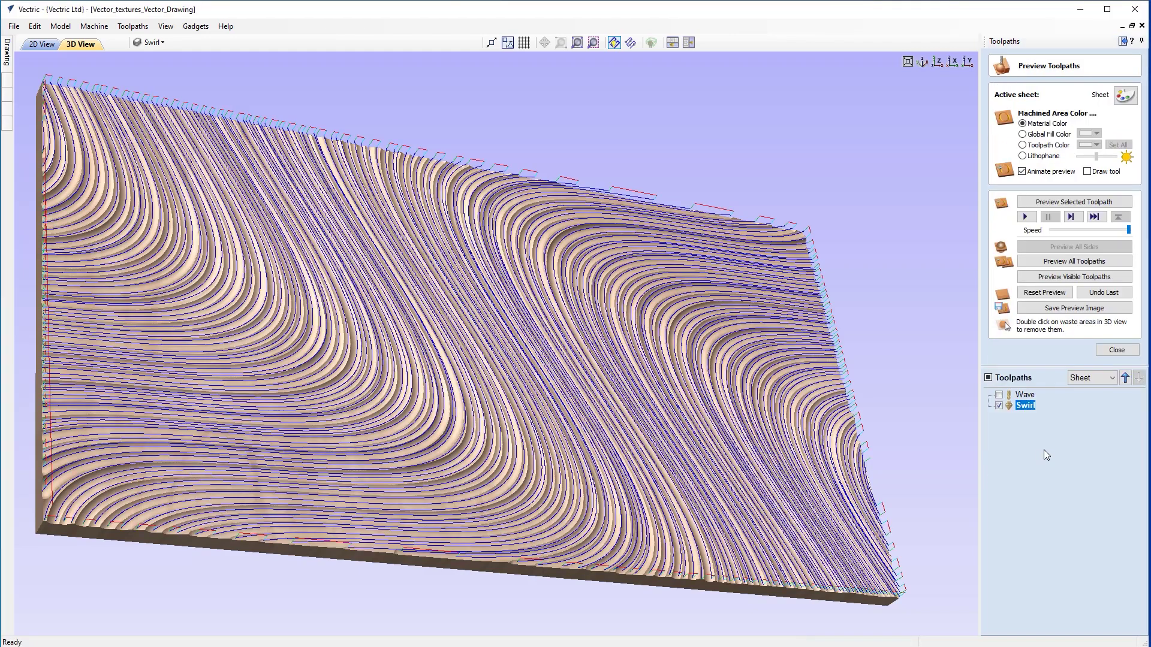
left_click(1062, 294)
left_click(1061, 278)
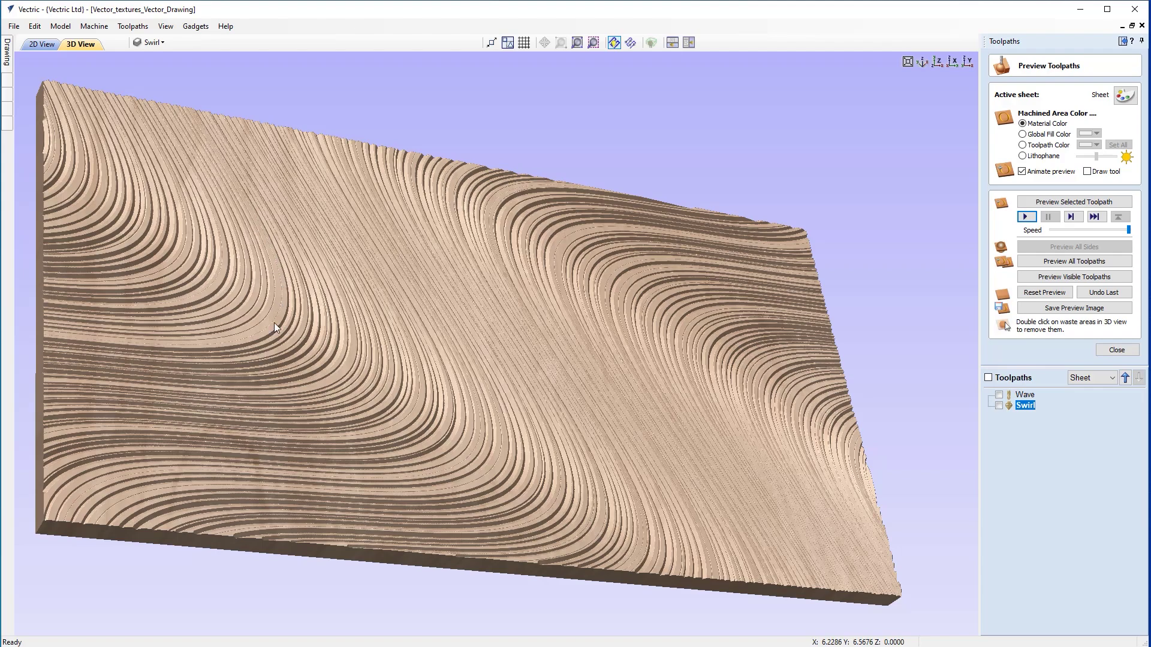
scroll(278, 320, "up", 4)
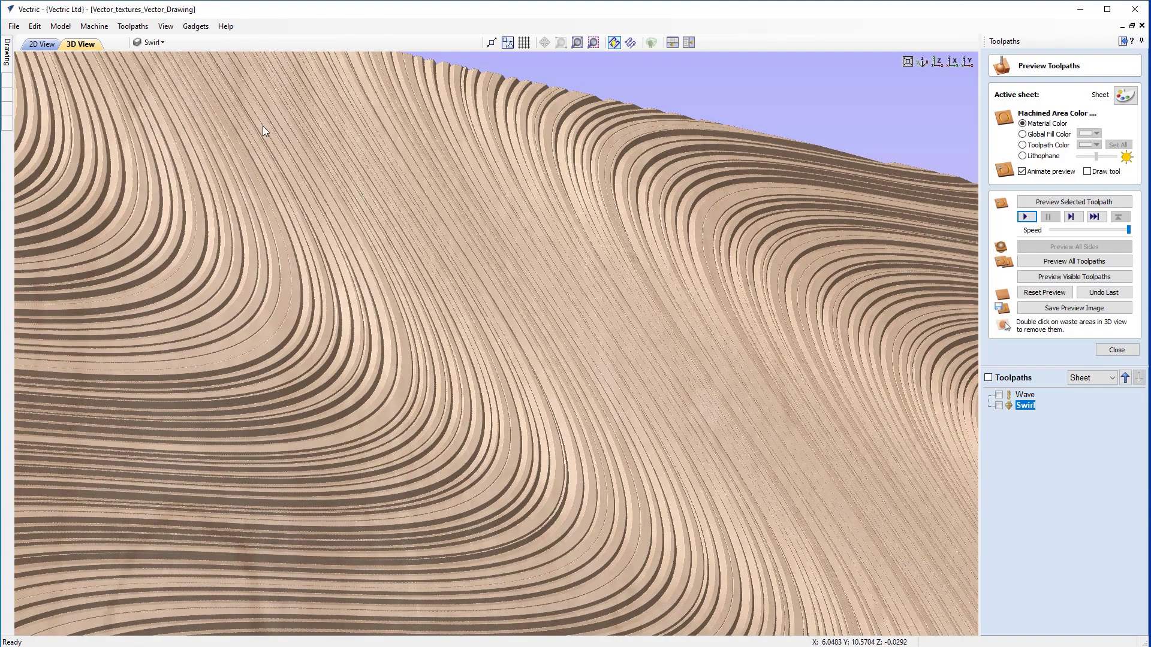
scroll(561, 282, "down", 5)
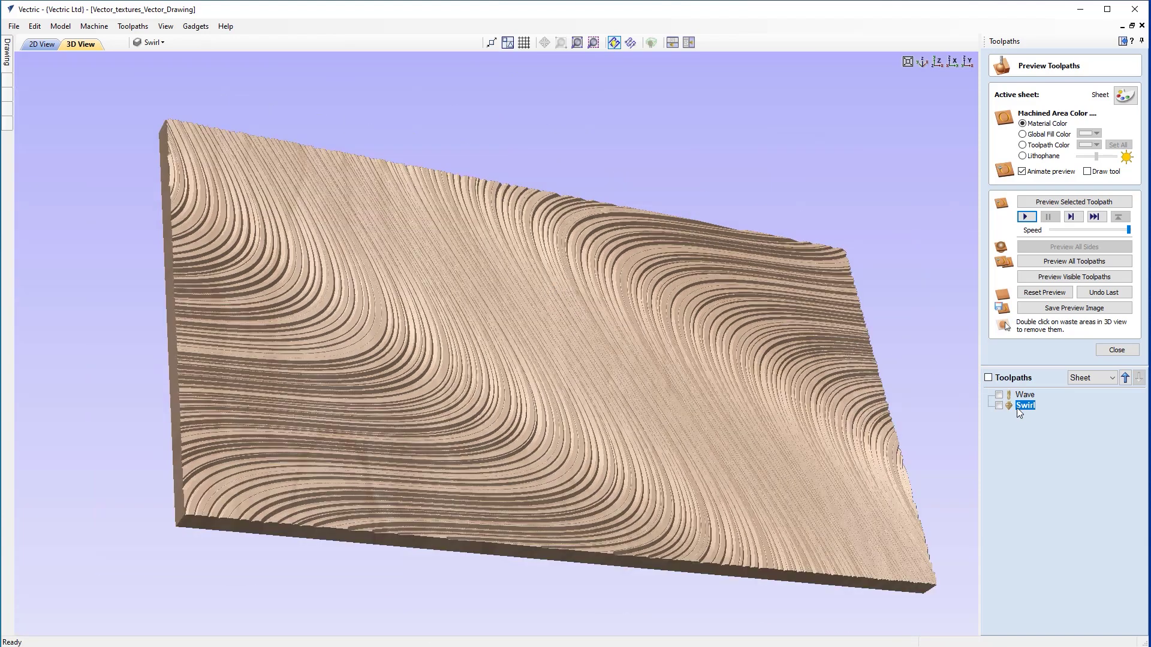
Step: Recalculate the V-bit Swirl toolpath with a 0.05-inch start depth and 0.15-inch maximum cut depth, and examine its preview on a reset block
double_click(1026, 408)
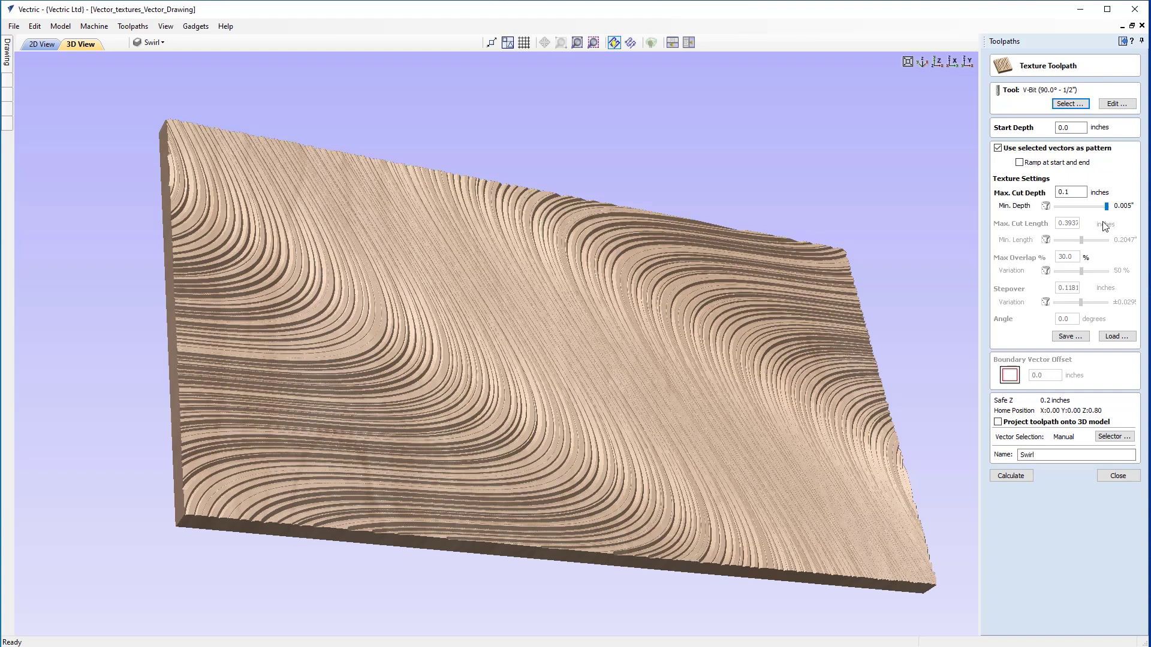
left_click(1077, 127)
left_click(1004, 477)
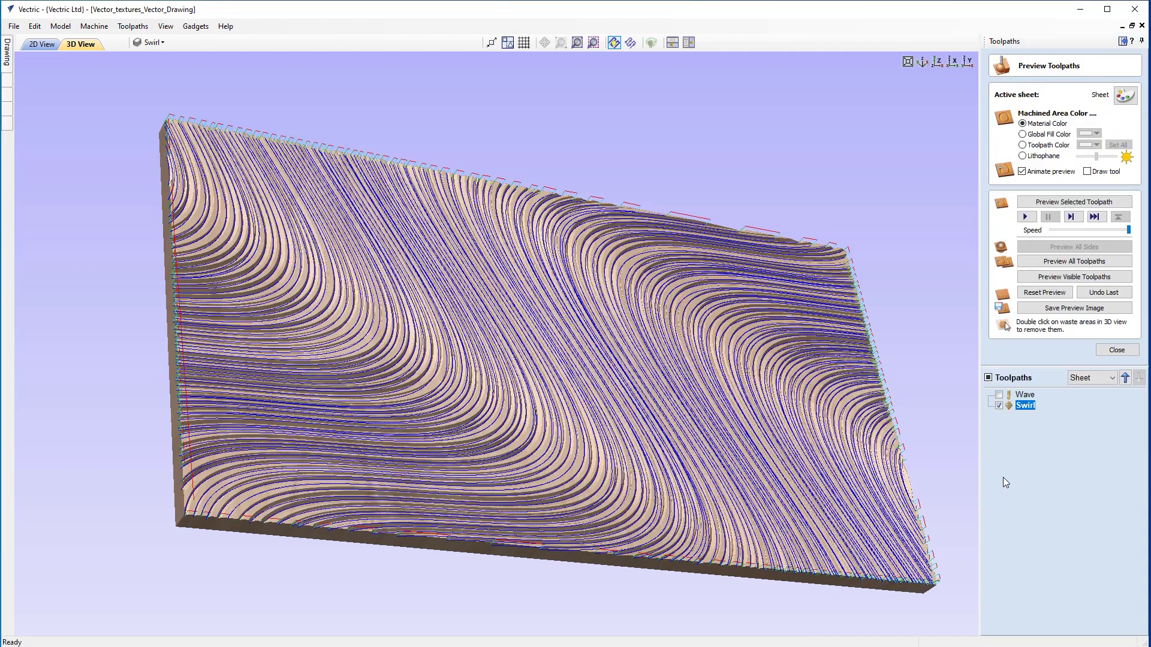
left_click(1062, 296)
left_click(1028, 219)
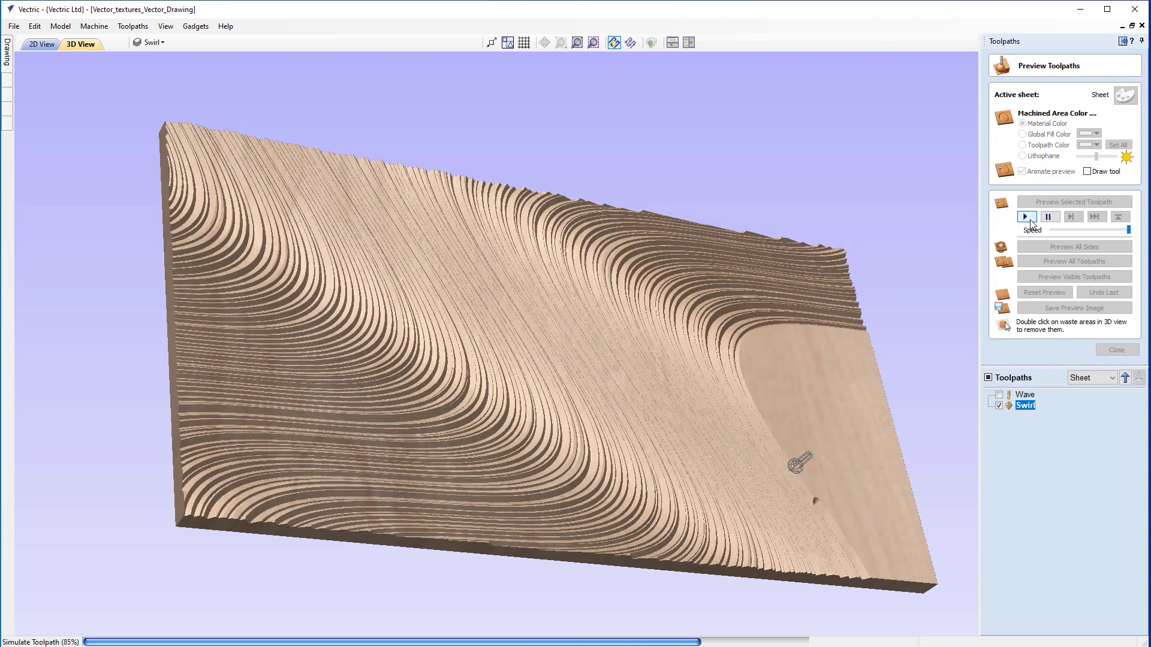
left_click_drag(431, 351, 449, 413)
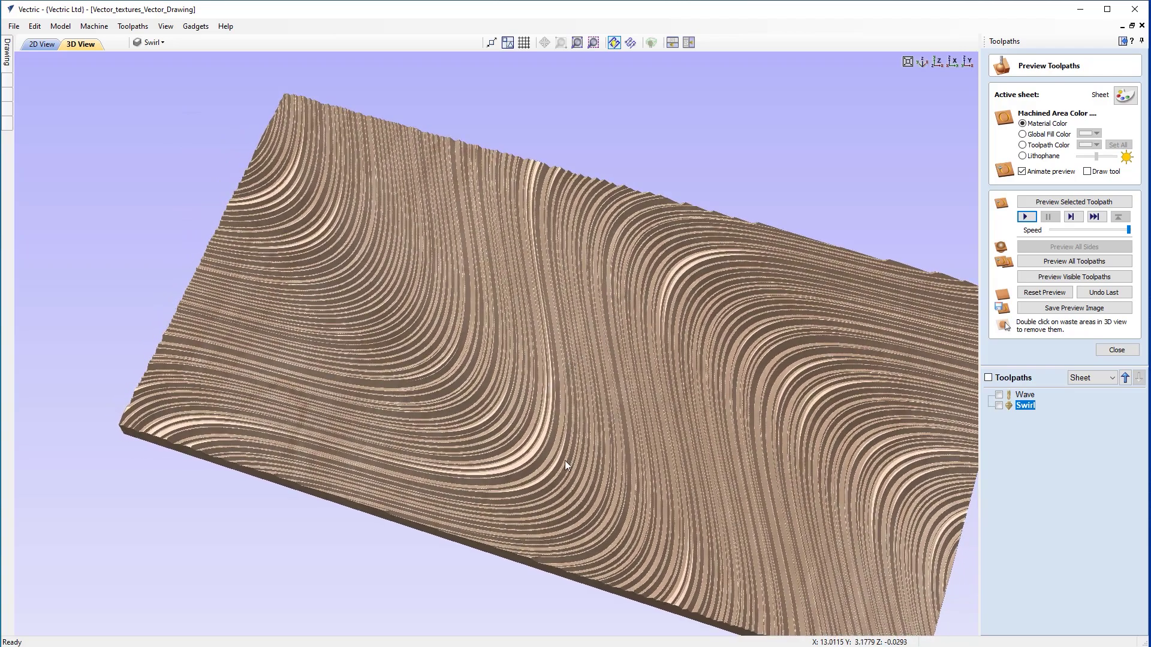
left_click_drag(704, 441, 584, 405)
left_click_drag(811, 292, 611, 299)
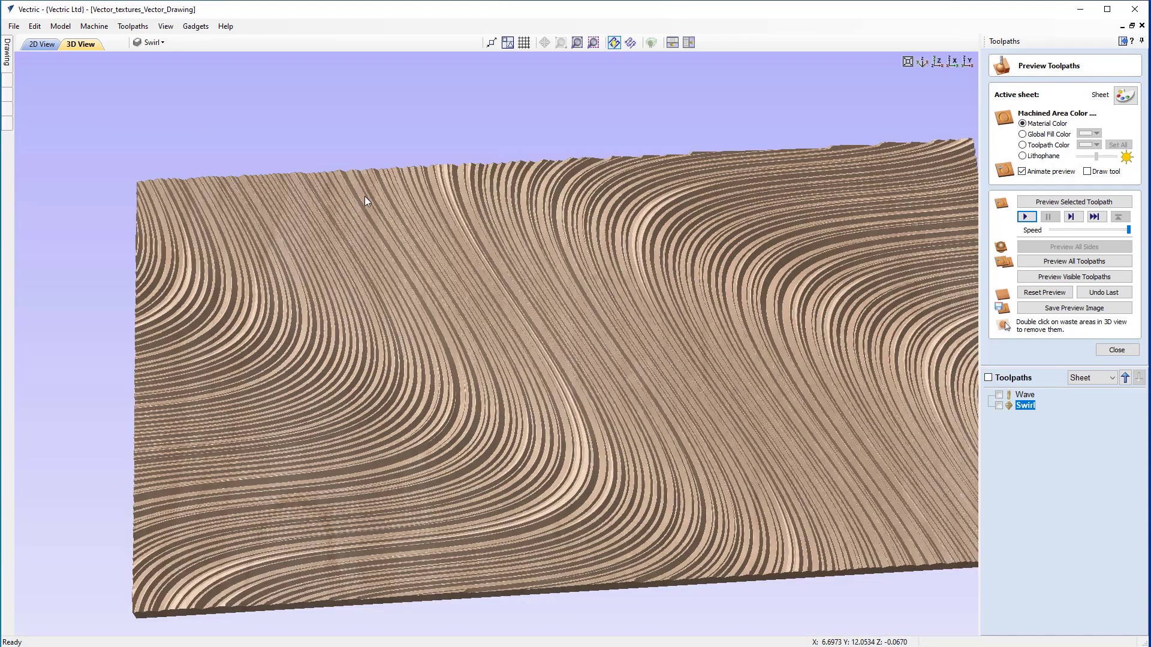
left_click(1116, 349)
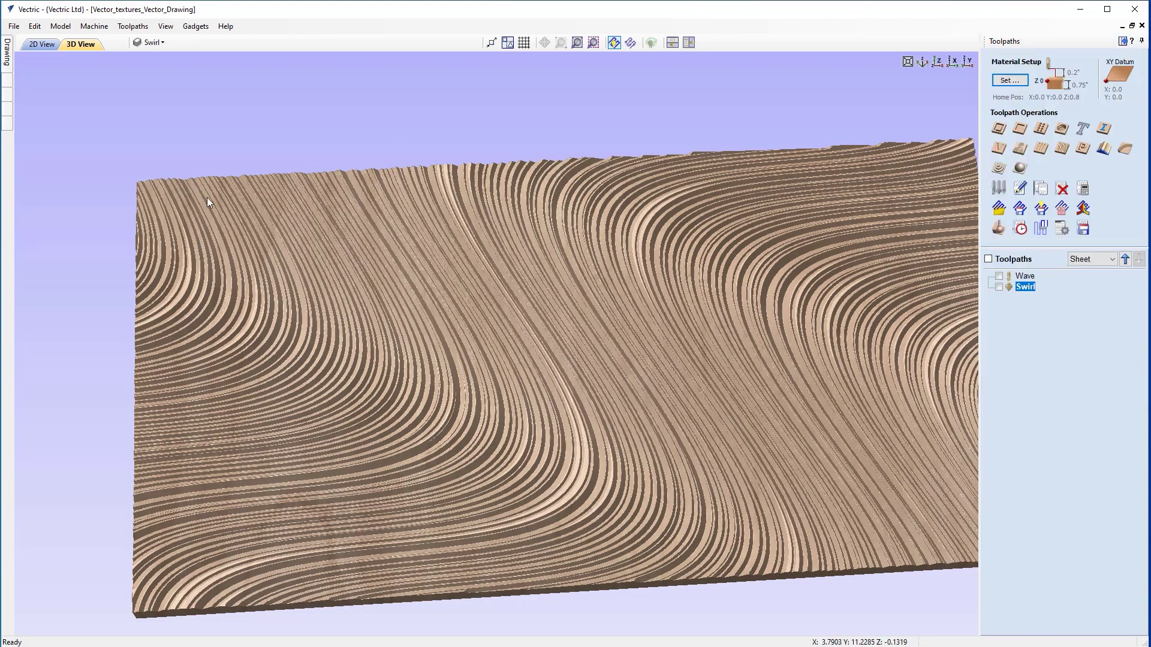
Step: In the 2D view, hide the Swirl layer, show and activate the Wood Grain layer, and select its vectors
left_click(44, 44)
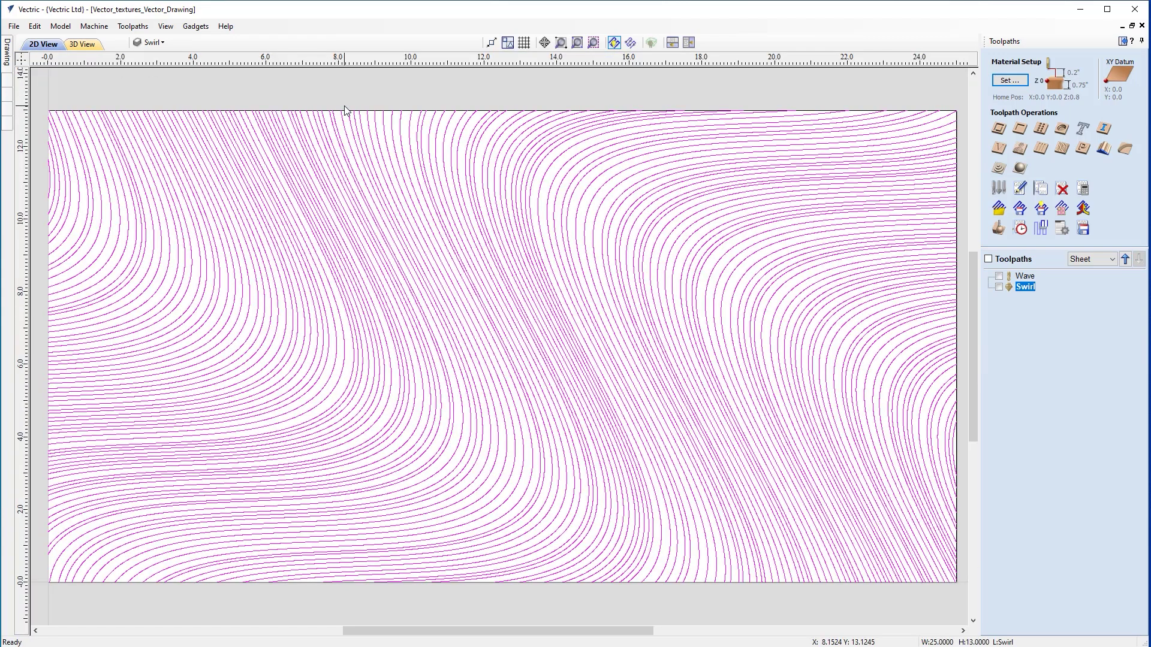
left_click(153, 43)
left_click(153, 98)
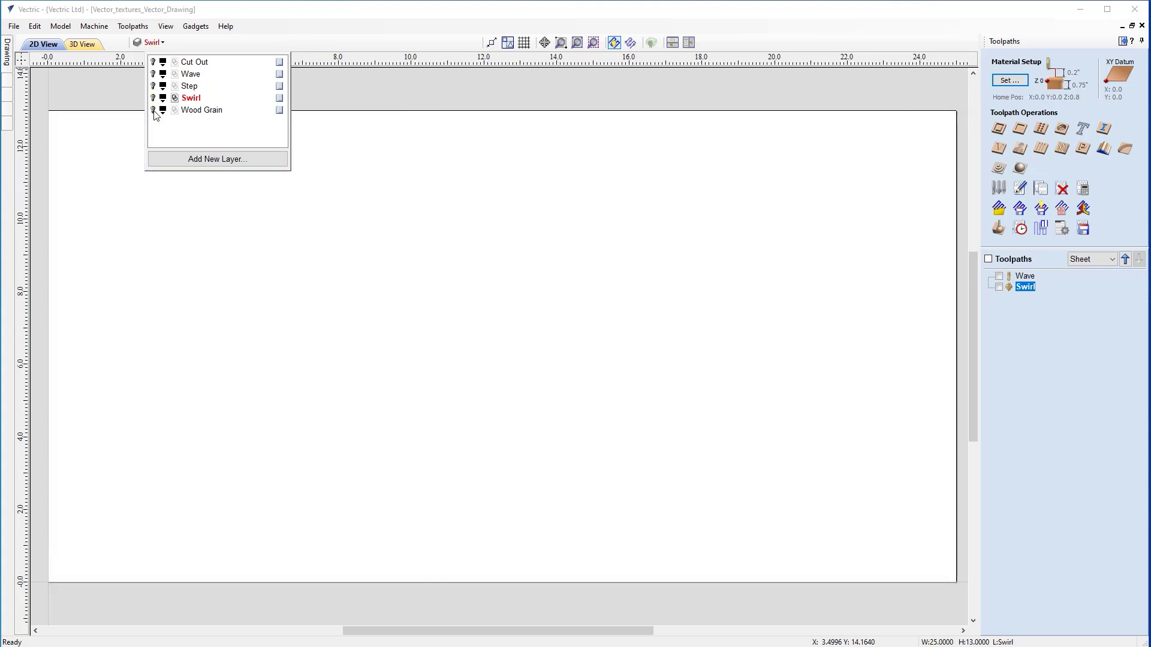
left_click(154, 111)
left_click(190, 113)
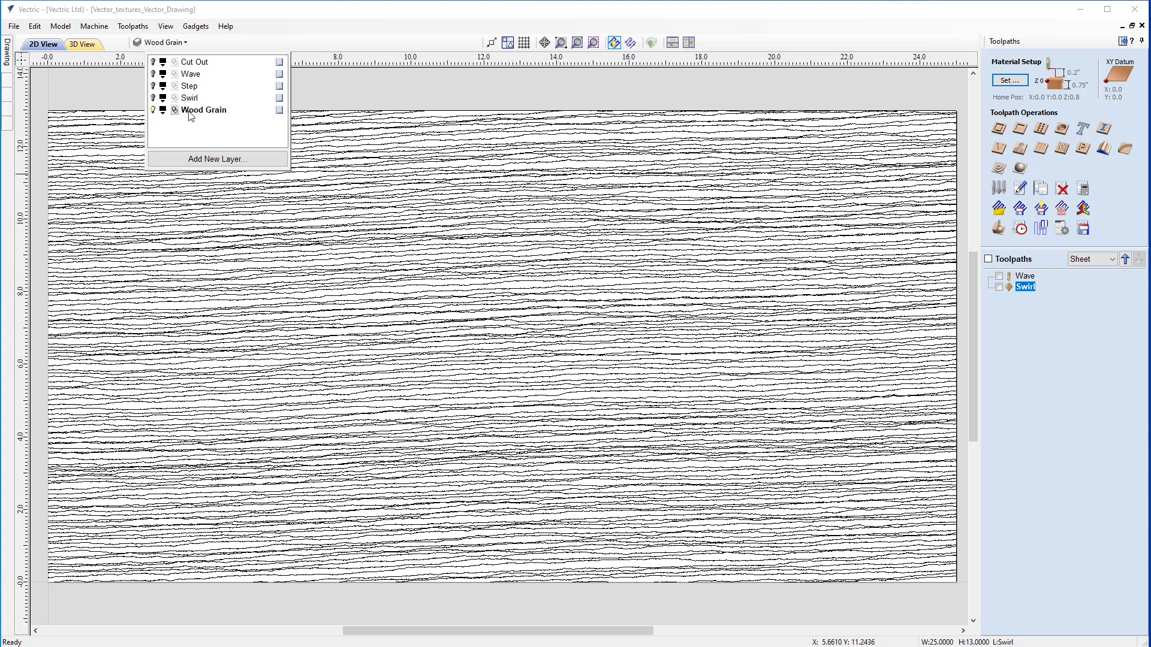
left_click(389, 181)
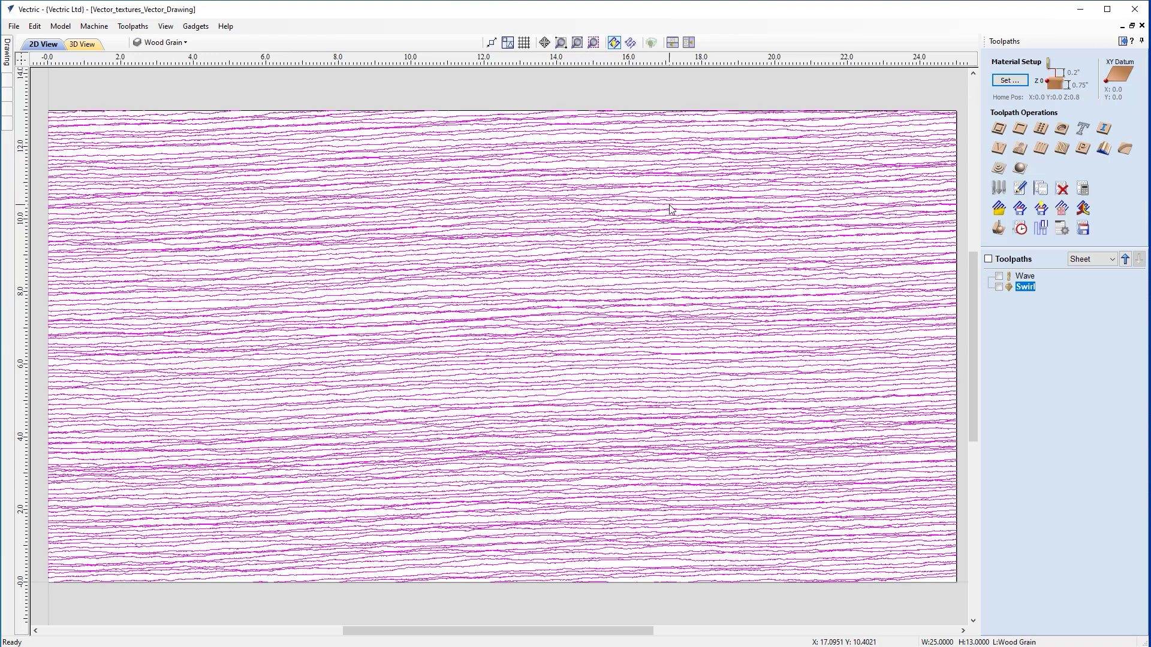
Step: Start a new texture toolpath for the selected wood grain vectors with the imperial Ball Nose (1/4") tool
left_click(1062, 148)
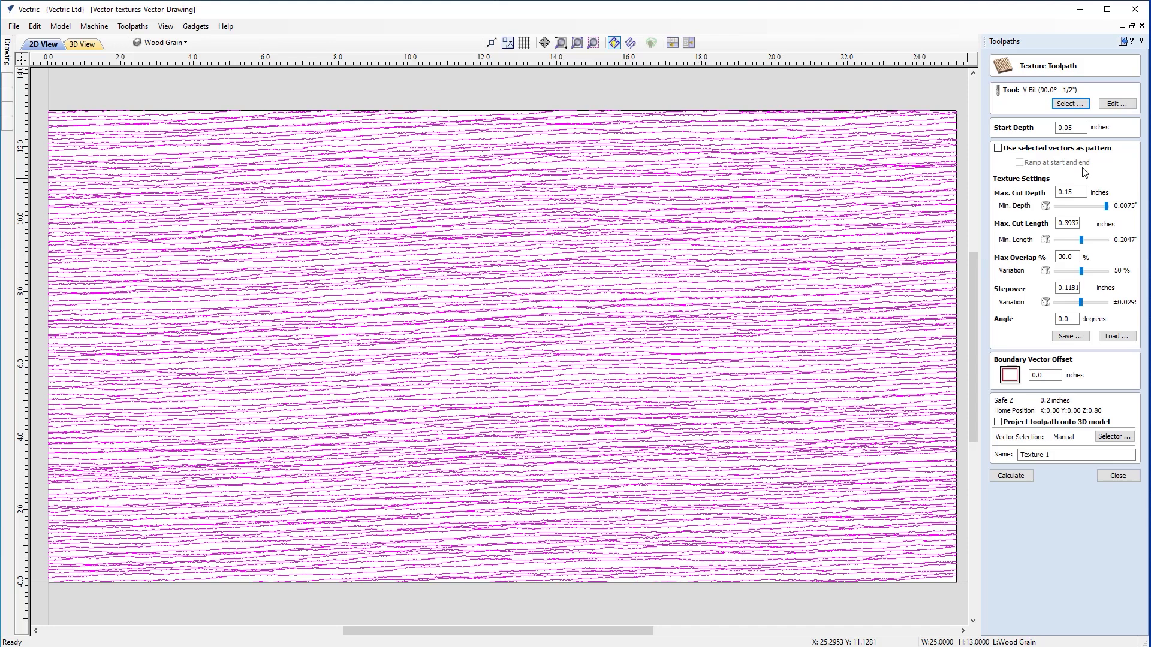
left_click(1070, 104)
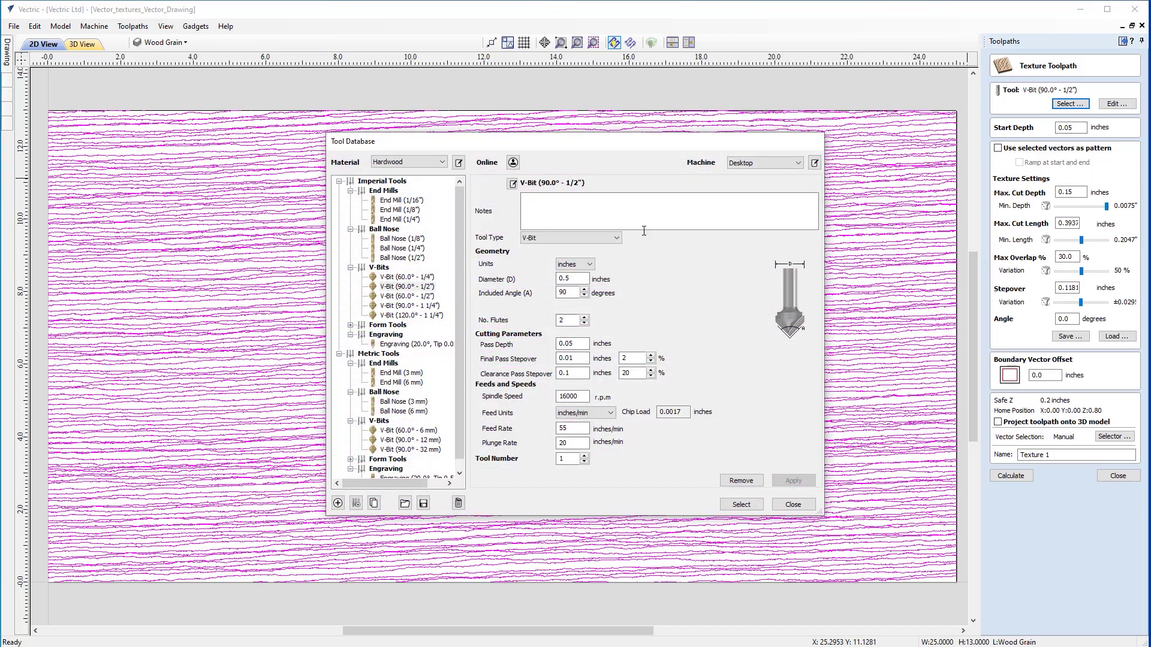
left_click(410, 248)
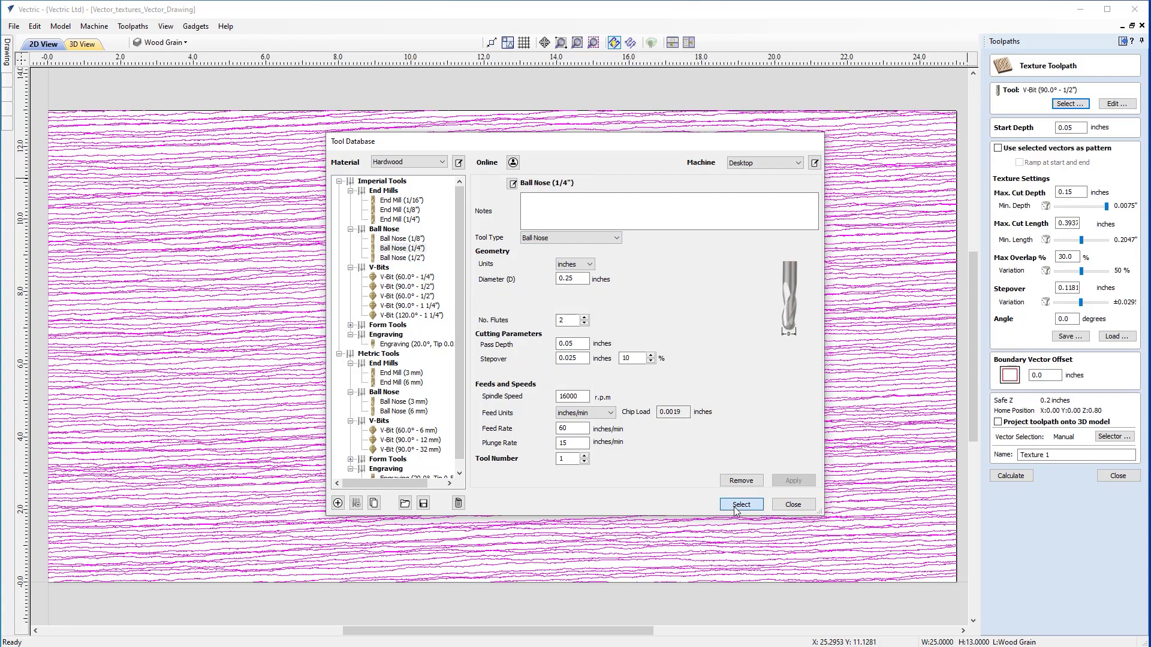
left_click(740, 504)
Step: Set start depth to 0, maximum cut depth and minimum depth to 0.1 inches, and use the selected vectors as the pattern
left_click(1070, 127)
type("0")
key("Tab")
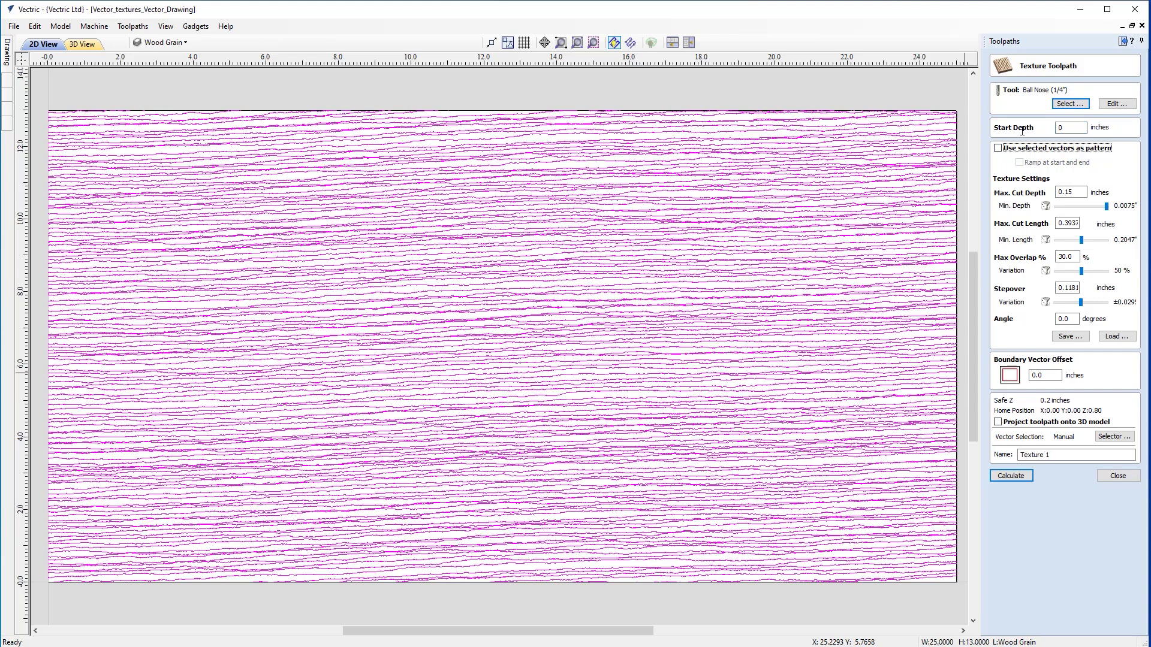
left_click(1081, 192)
left_click_drag(1107, 207, 1044, 211)
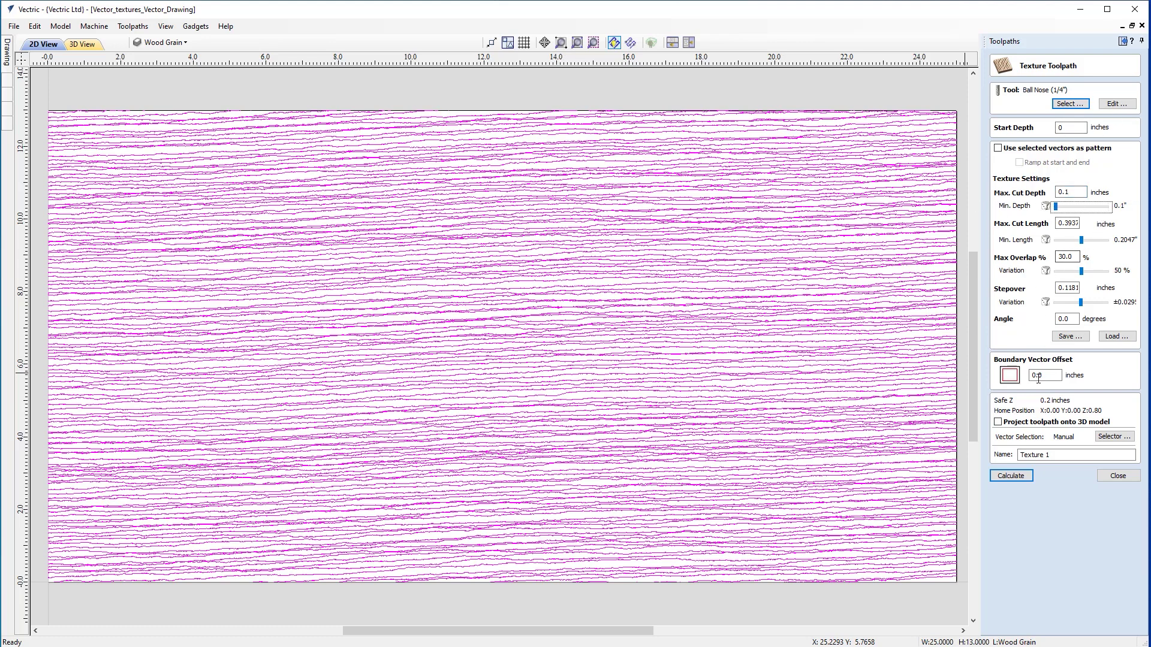
left_click(1073, 415)
left_click(999, 148)
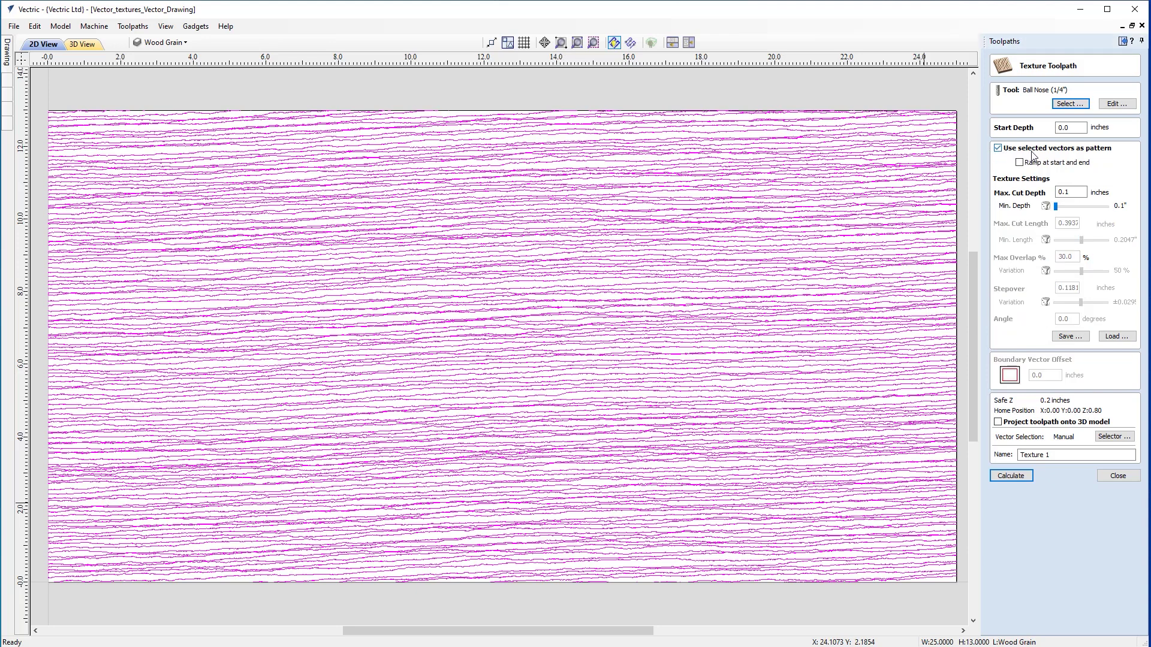
Step: Name the texture toolpath Wood Grain and calculate it
triple_click(1053, 455)
type("Wood Grain")
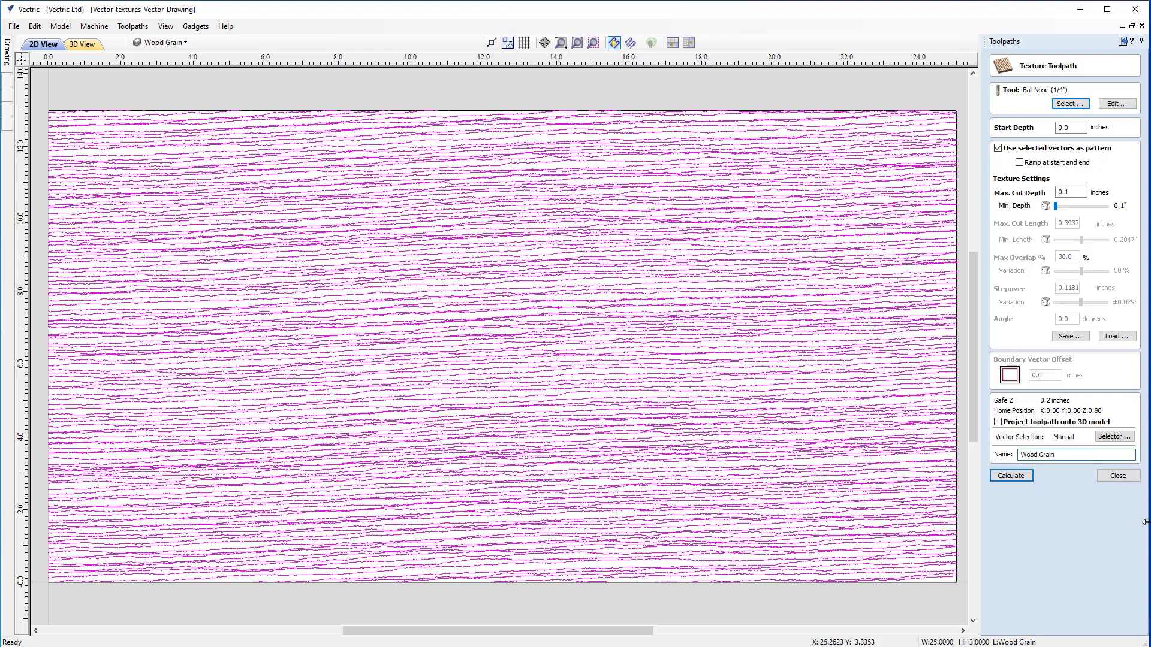
left_click(1018, 479)
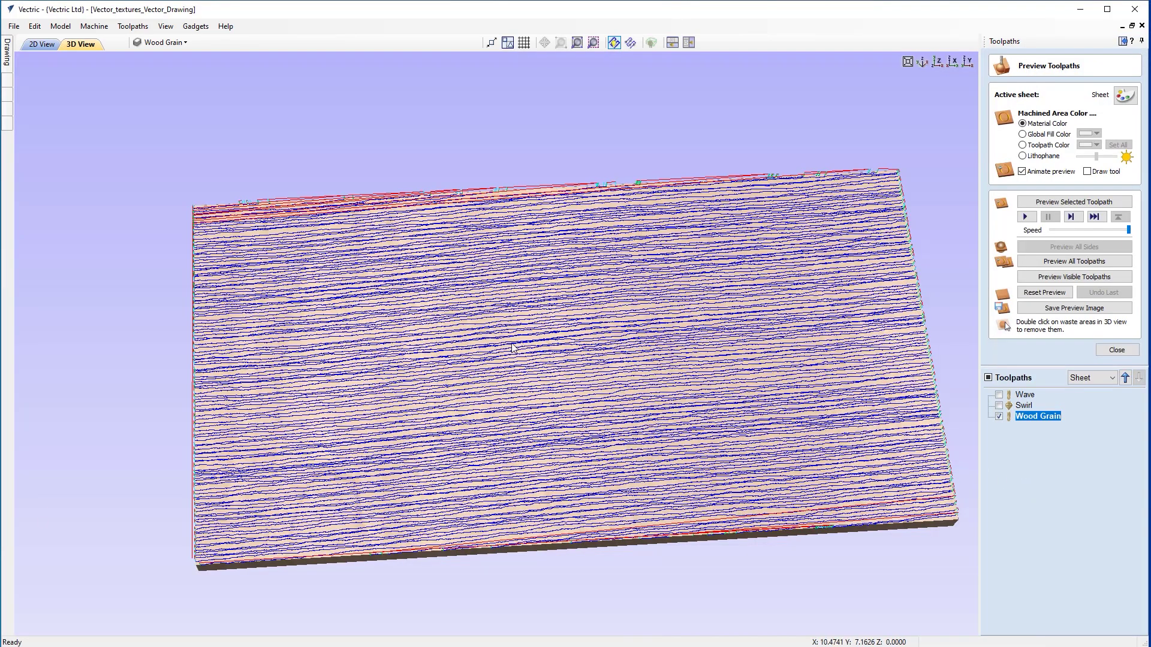
Step: Reset the preview, simulate the visible Wood Grain toolpath, and examine the carved grain at an angle
left_click(1025, 295)
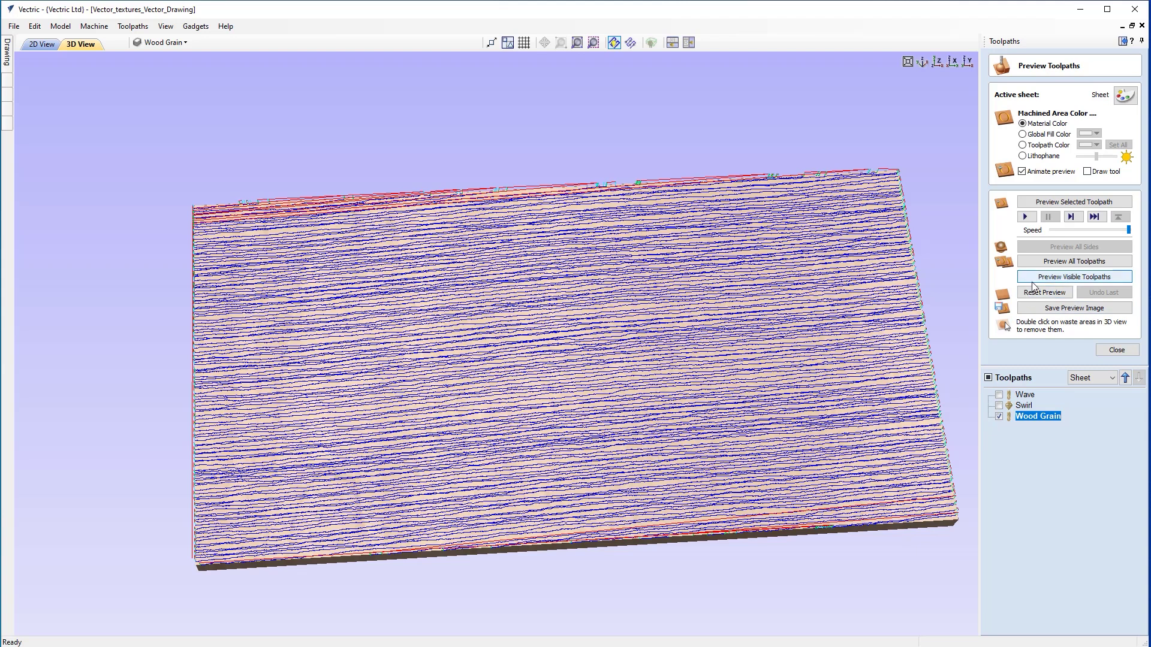
left_click(1031, 278)
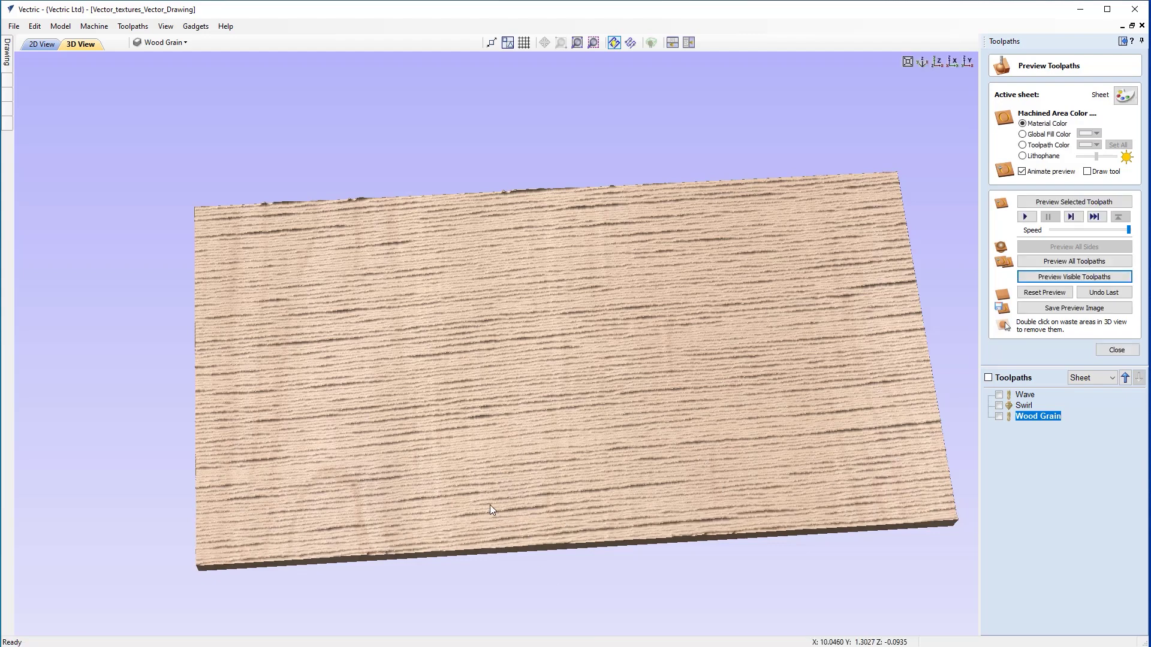
left_click_drag(499, 507, 598, 477)
left_click_drag(447, 545, 567, 431)
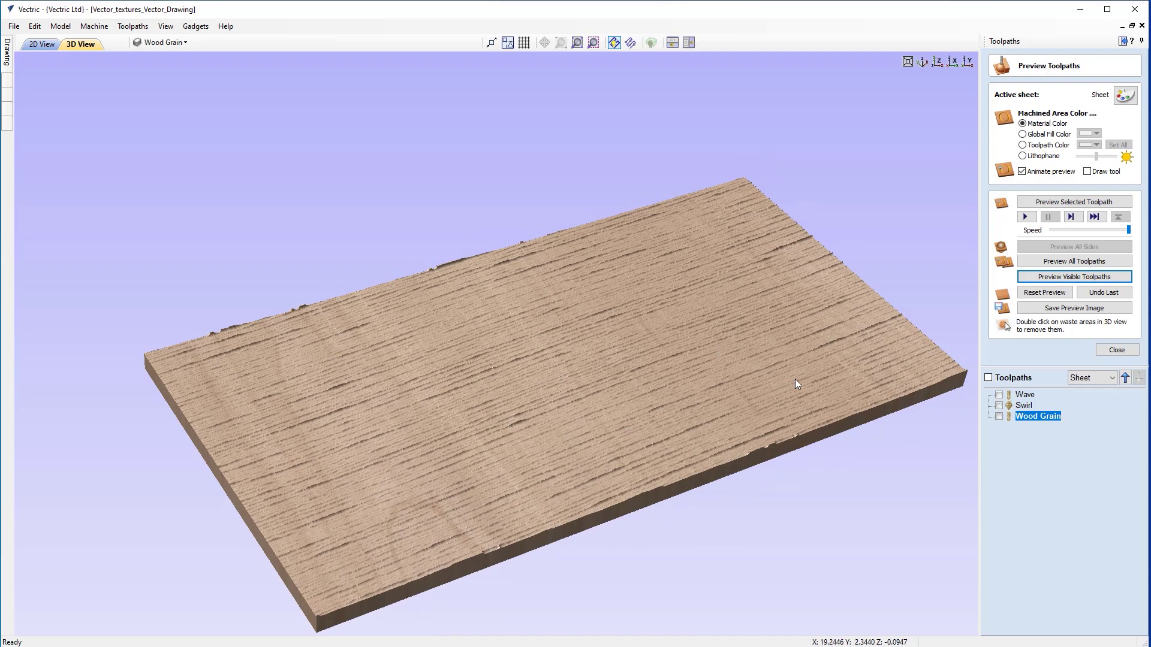
Step: Set the Wood Grain toolpath's minimum depth to 0.005 inches and recalculate it
double_click(1027, 421)
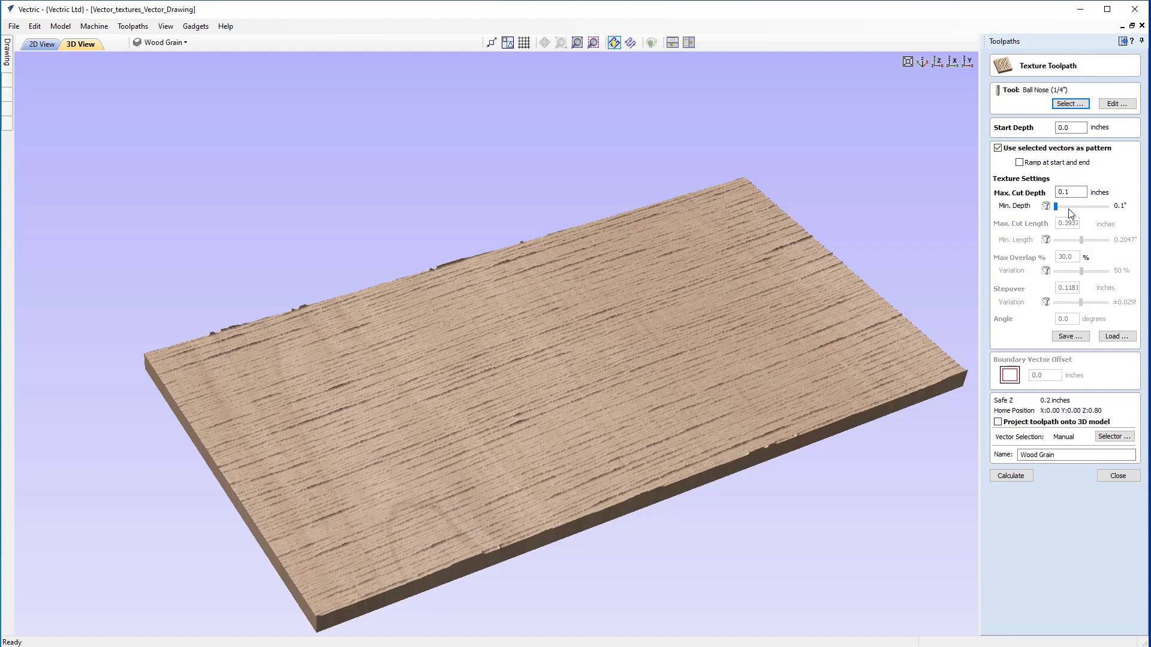
left_click_drag(1057, 207, 1120, 213)
left_click(1011, 476)
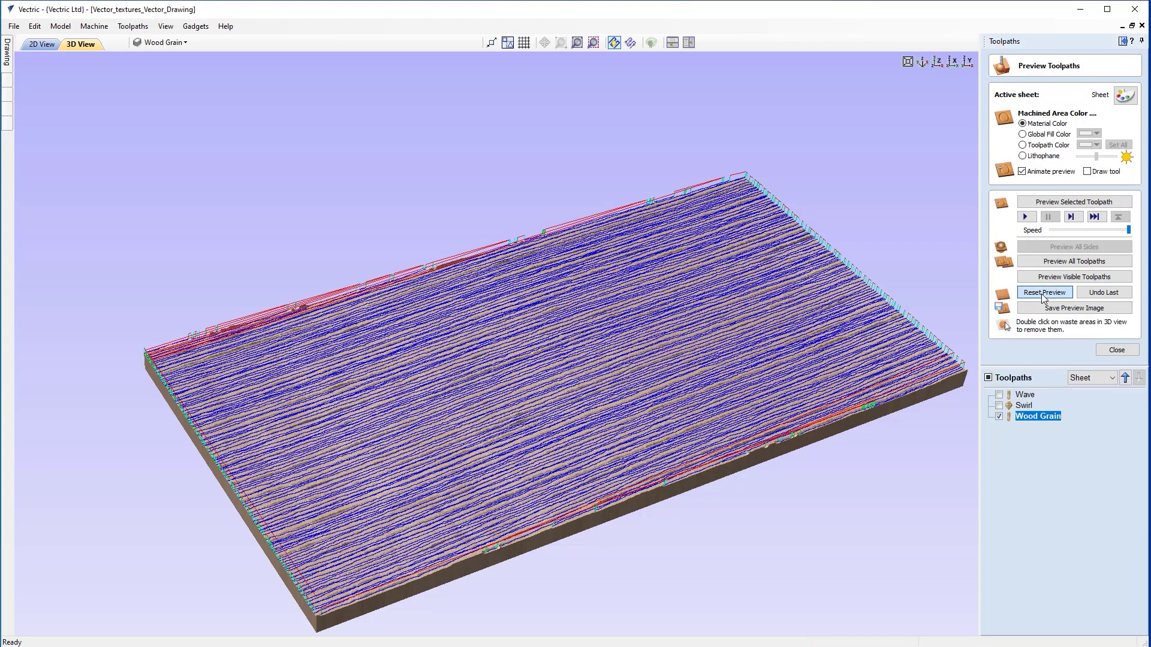
Step: Simulate the recalculated Wood Grain toolpath with the Ball Nose tool and examine the carved grain from several angles
left_click(1026, 217)
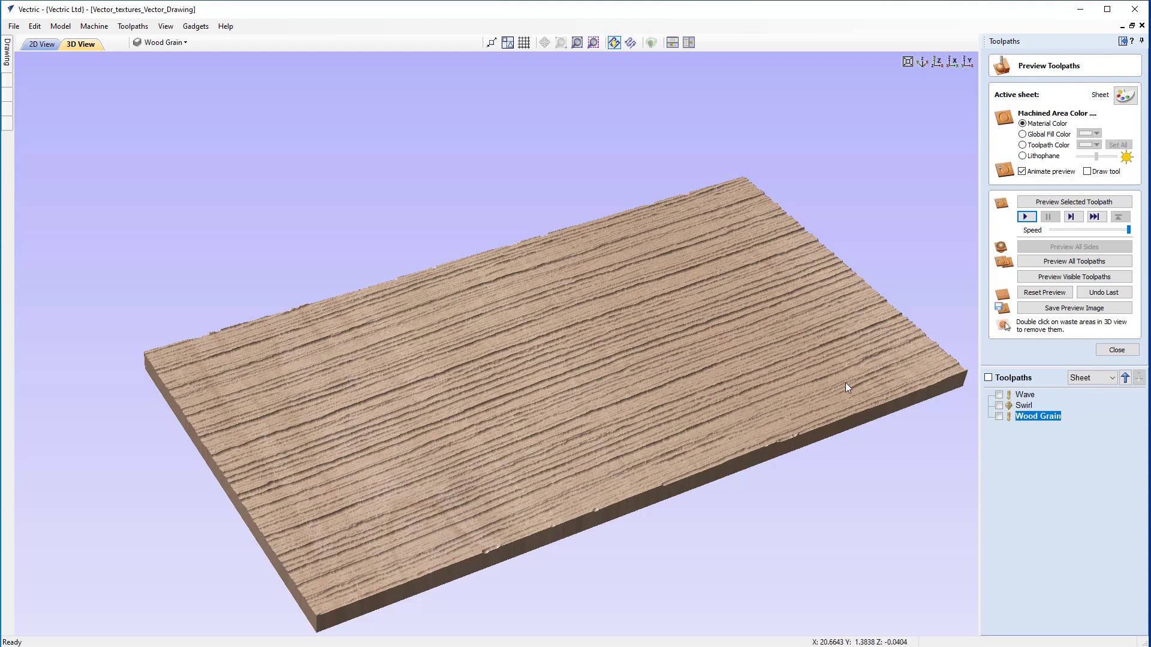
left_click_drag(329, 494, 496, 465)
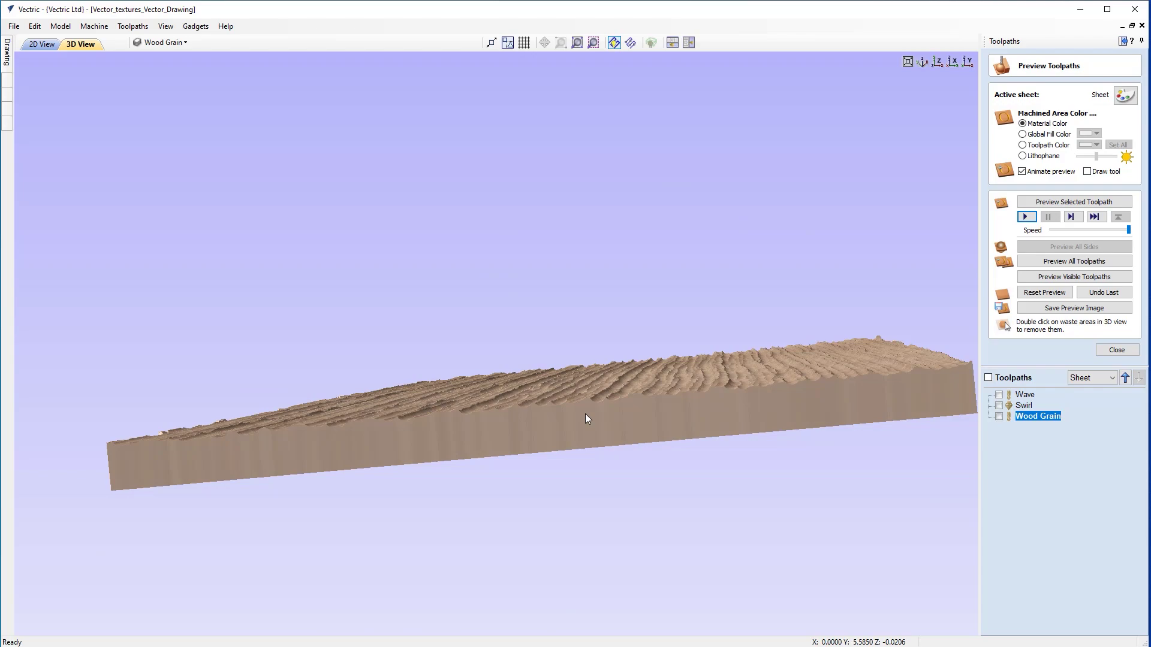
left_click_drag(558, 403, 673, 481)
left_click_drag(760, 451, 727, 461)
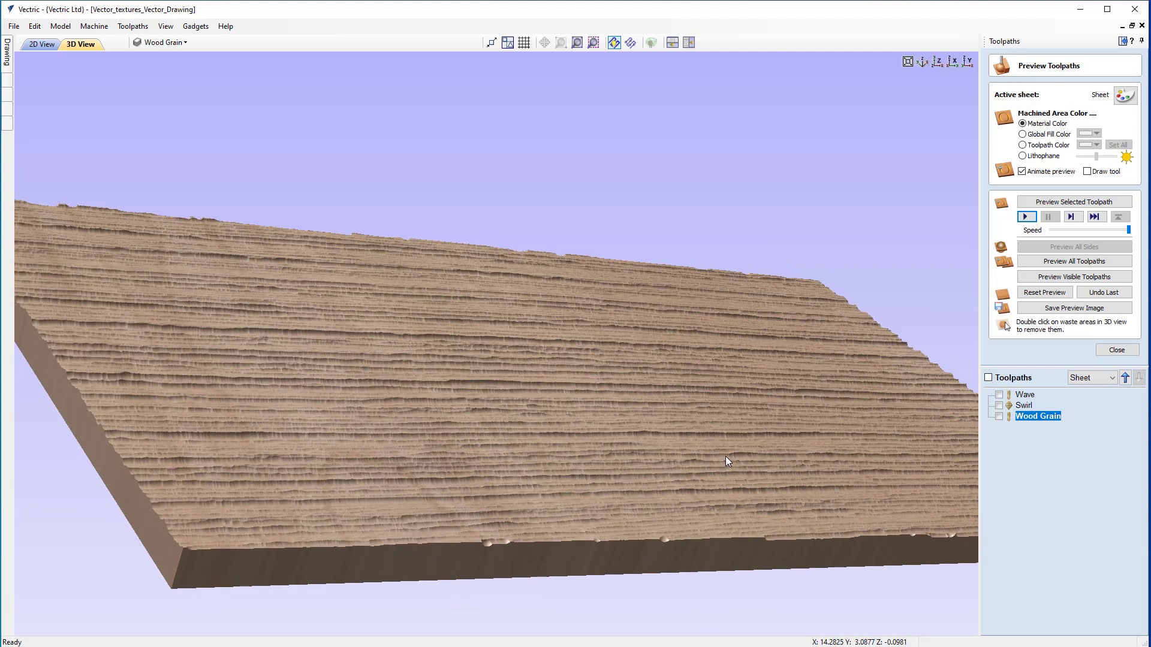
Step: Change the Wood Grain toolpath's tool to the imperial V-Bit (90.0° - 1/2") and recalculate it
double_click(1055, 418)
left_click(1060, 107)
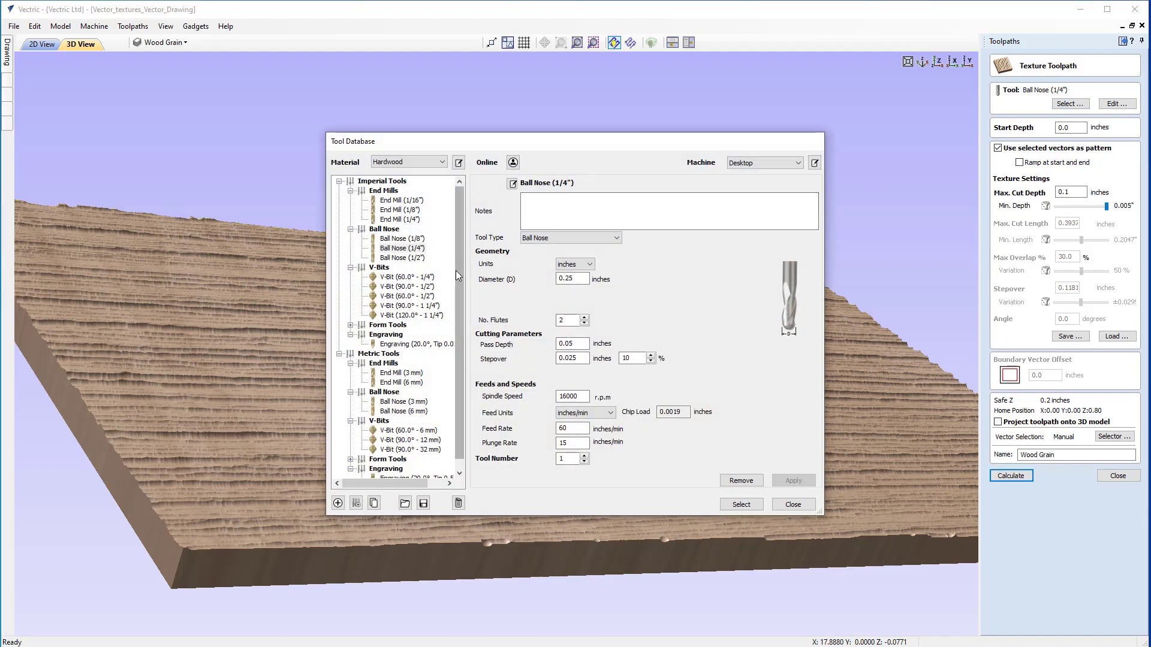
scroll(458, 278, "down", 1)
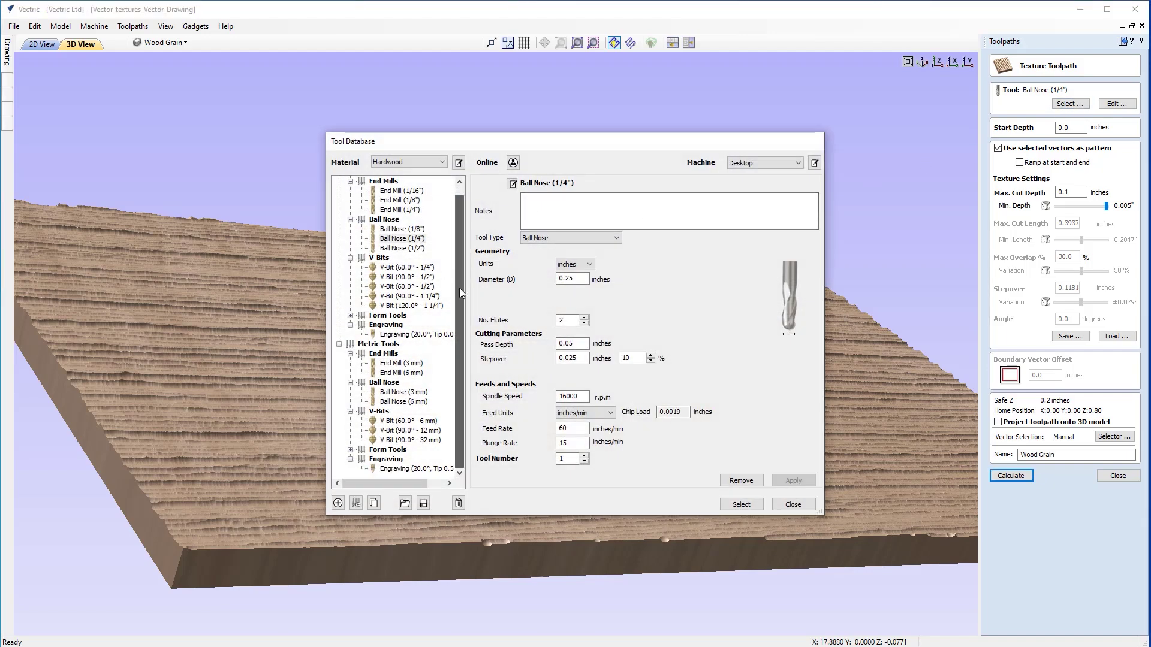
left_click(408, 277)
left_click(752, 507)
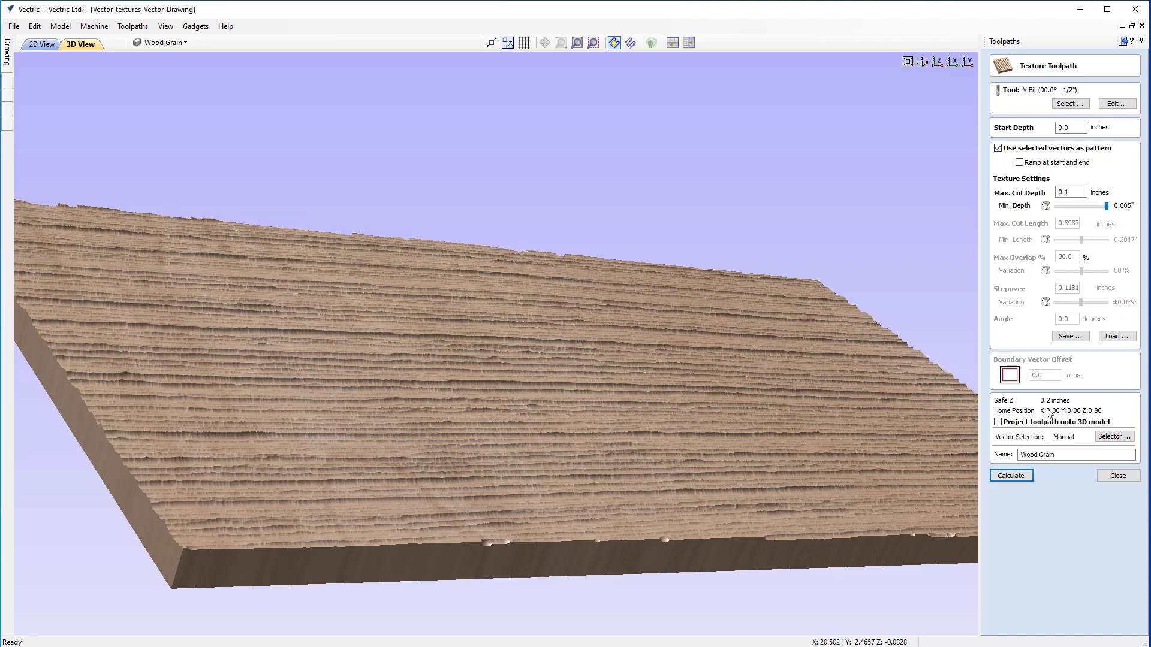
left_click(1010, 475)
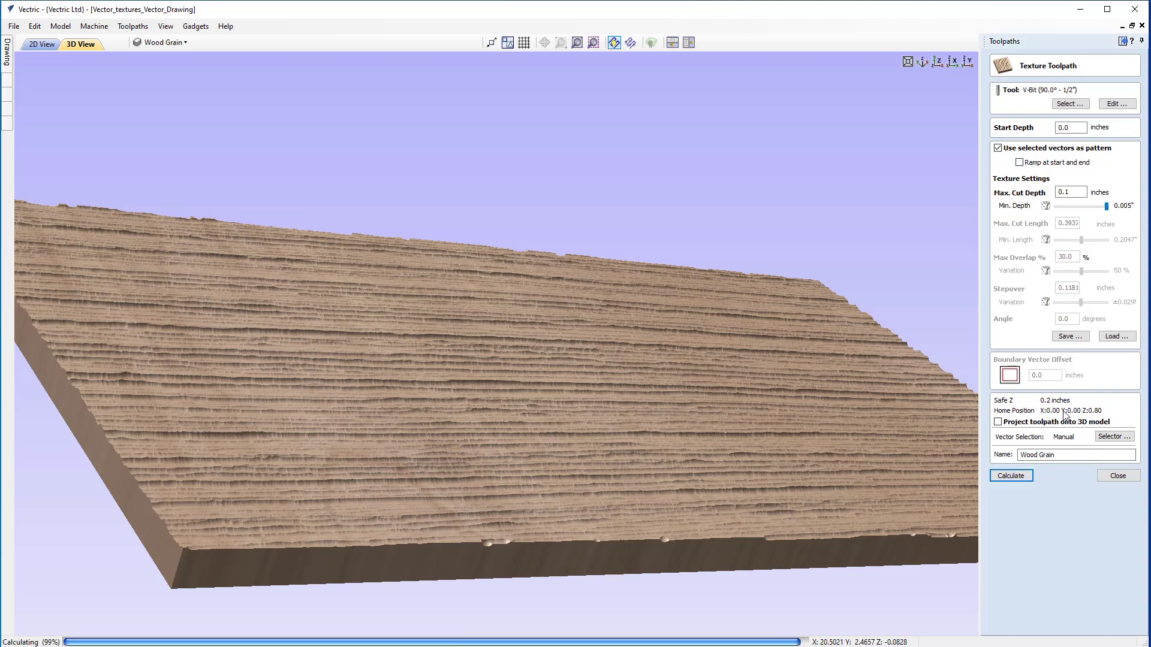
Step: Clear the previous preview, simulate the V-Bit Wood Grain toolpath, and examine the grooves in isometric and angled views
left_click(1104, 292)
left_click(1027, 218)
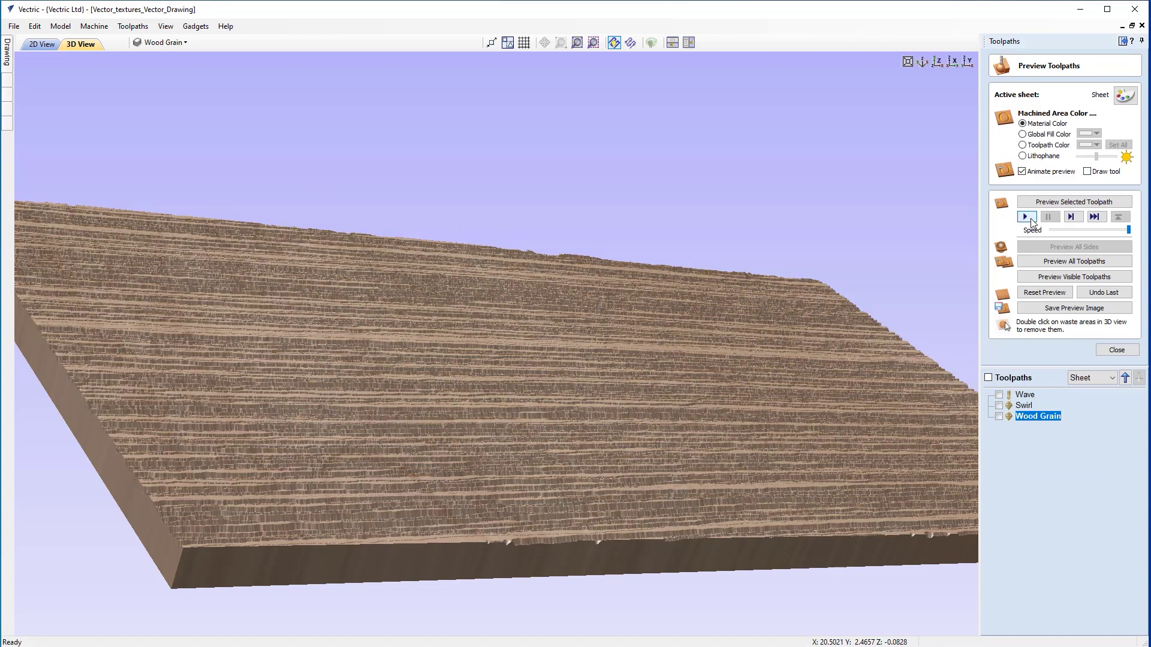
left_click(923, 62)
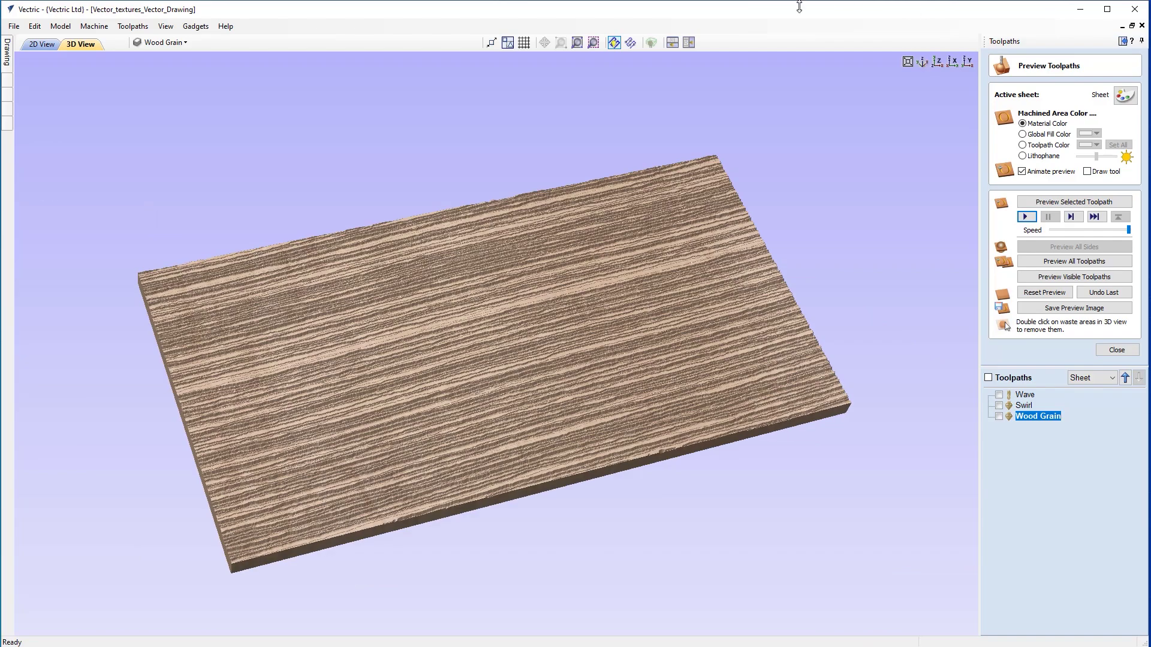
left_click_drag(379, 382, 636, 404)
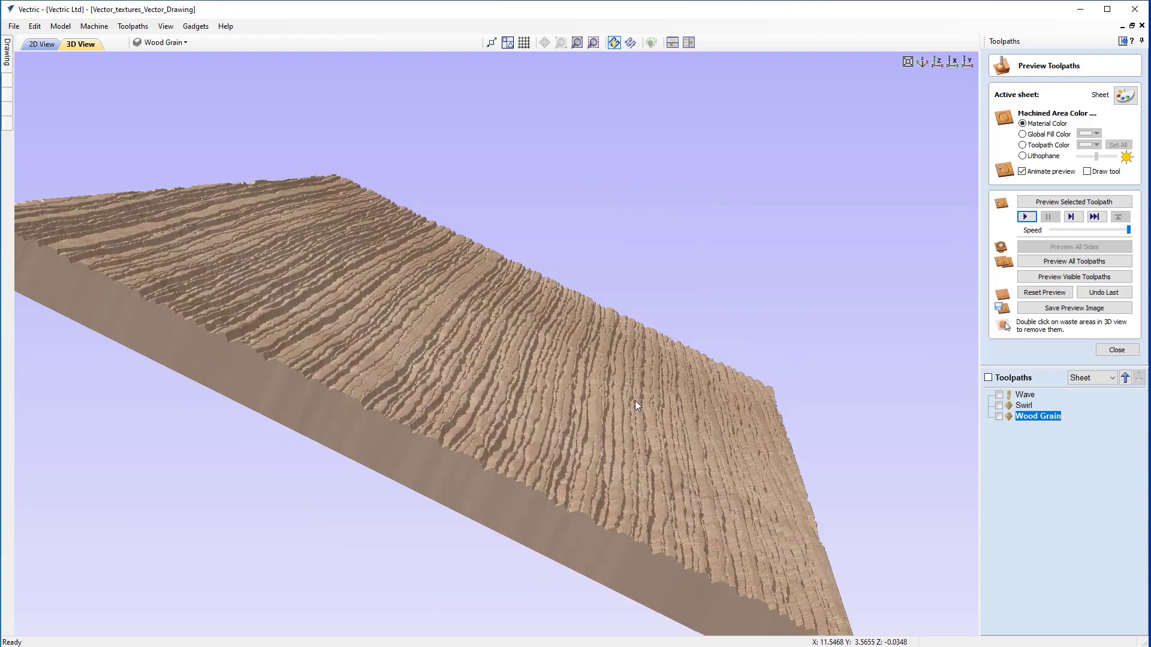
left_click_drag(404, 322, 429, 463)
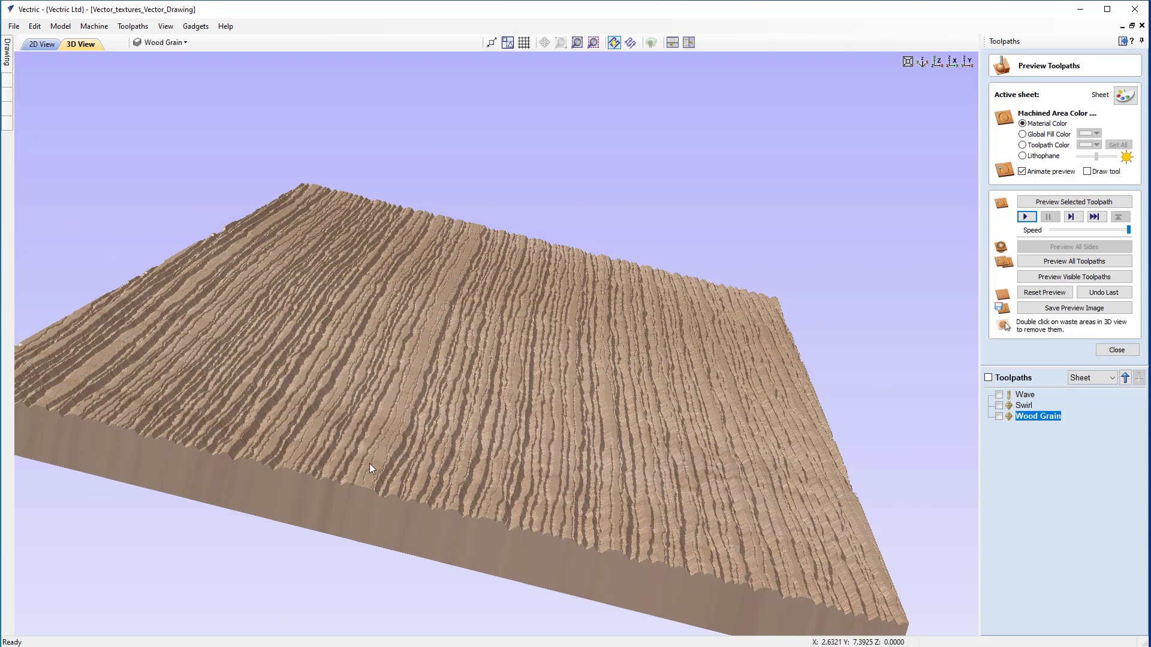
Step: Set the Wood Grain toolpath's start depth to 0.05 inches and maximum cut depth to 0.15 inches, and recalculate it
double_click(1026, 417)
left_click(1074, 127)
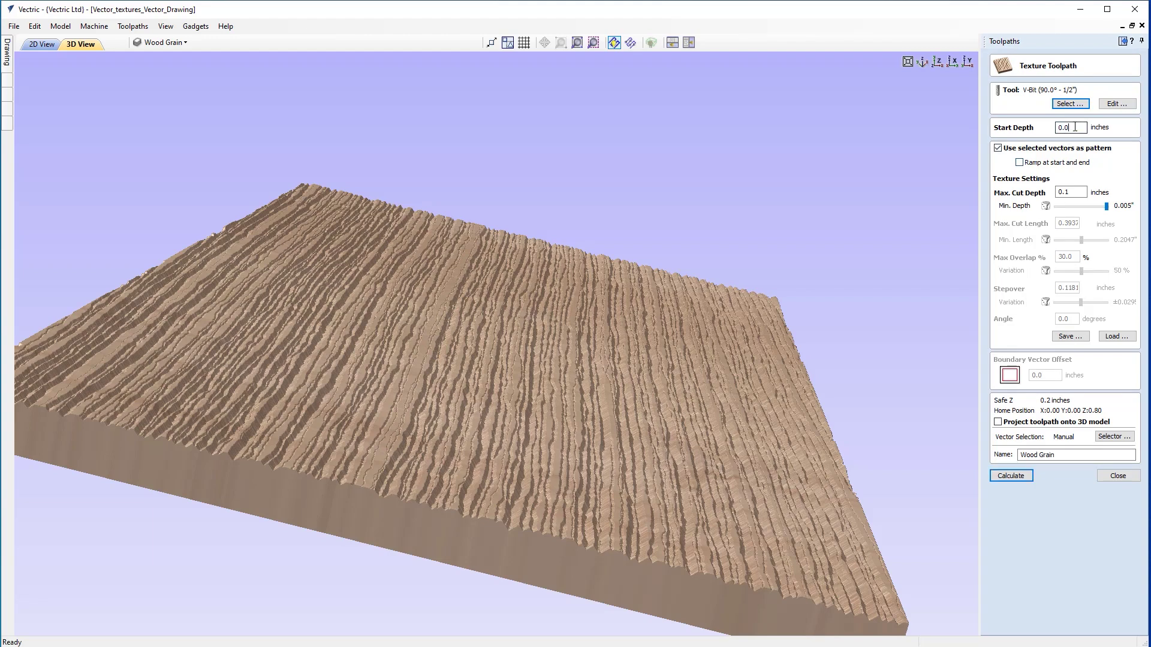
type("5")
key("Tab")
key("Tab")
left_click(1082, 192)
left_click(1010, 476)
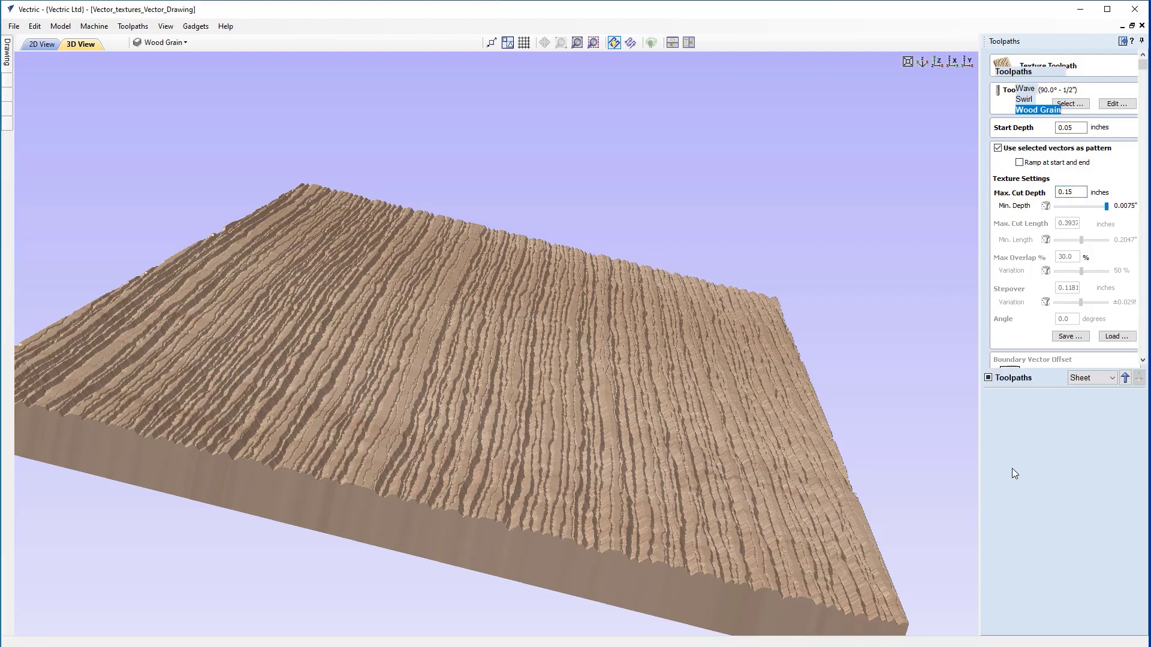
Step: Reset the preview, simulate the deeper Wood Grain toolpath, and examine the grooves from above and at an angle
left_click(1053, 292)
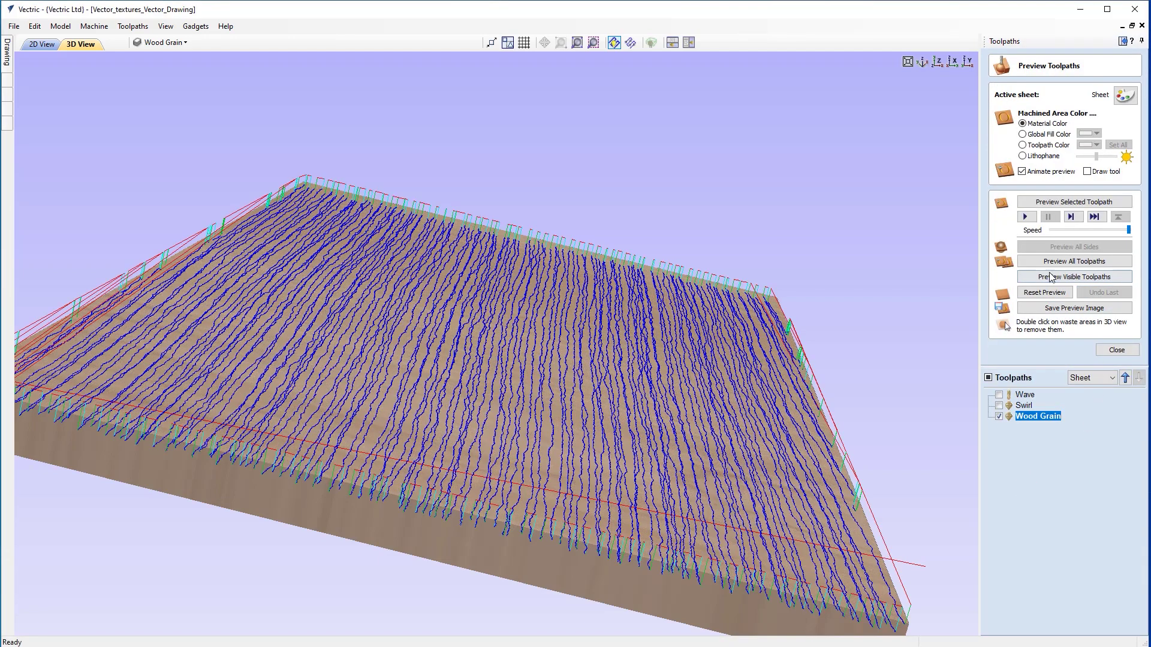
left_click(1050, 275)
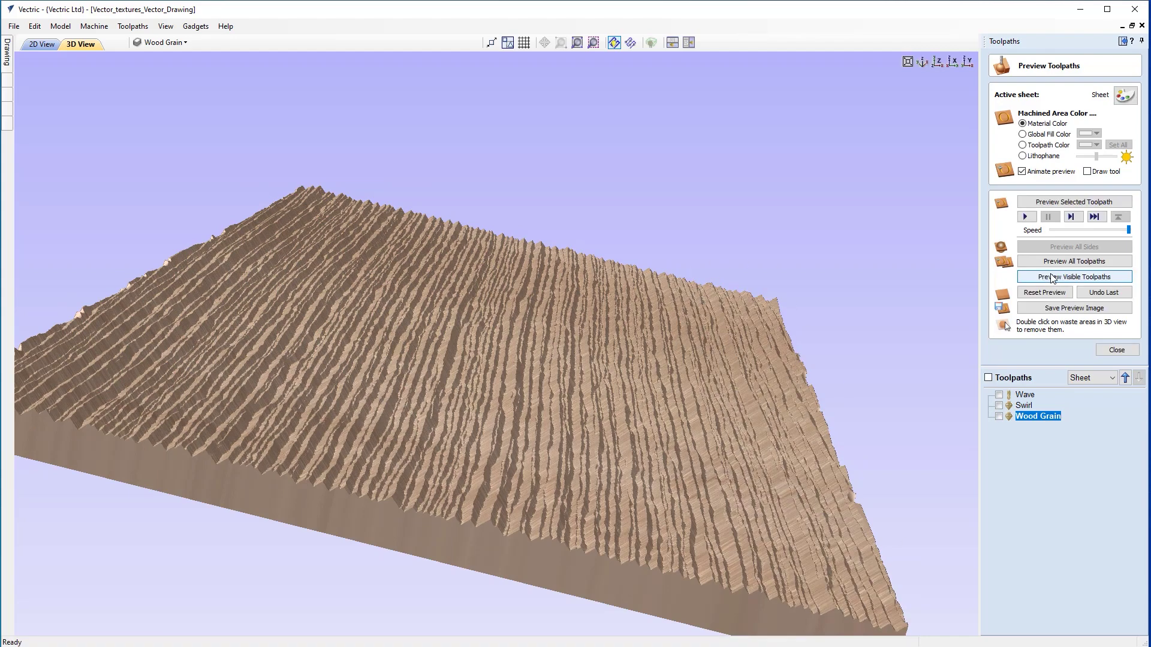
left_click_drag(376, 466, 299, 363)
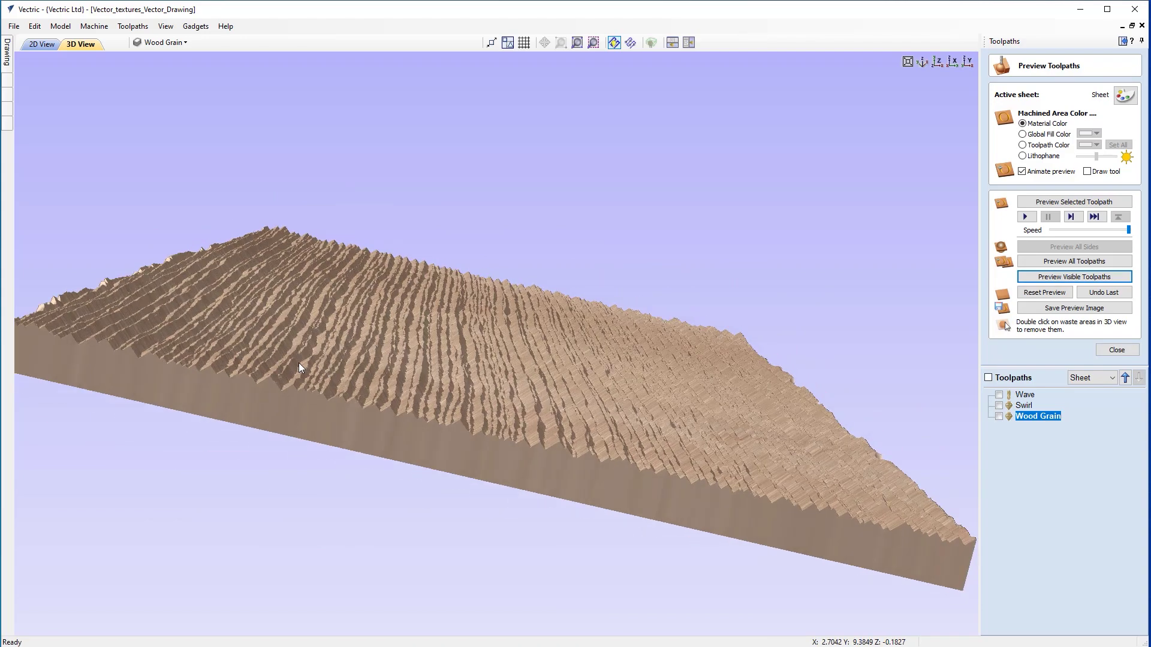
left_click(935, 63)
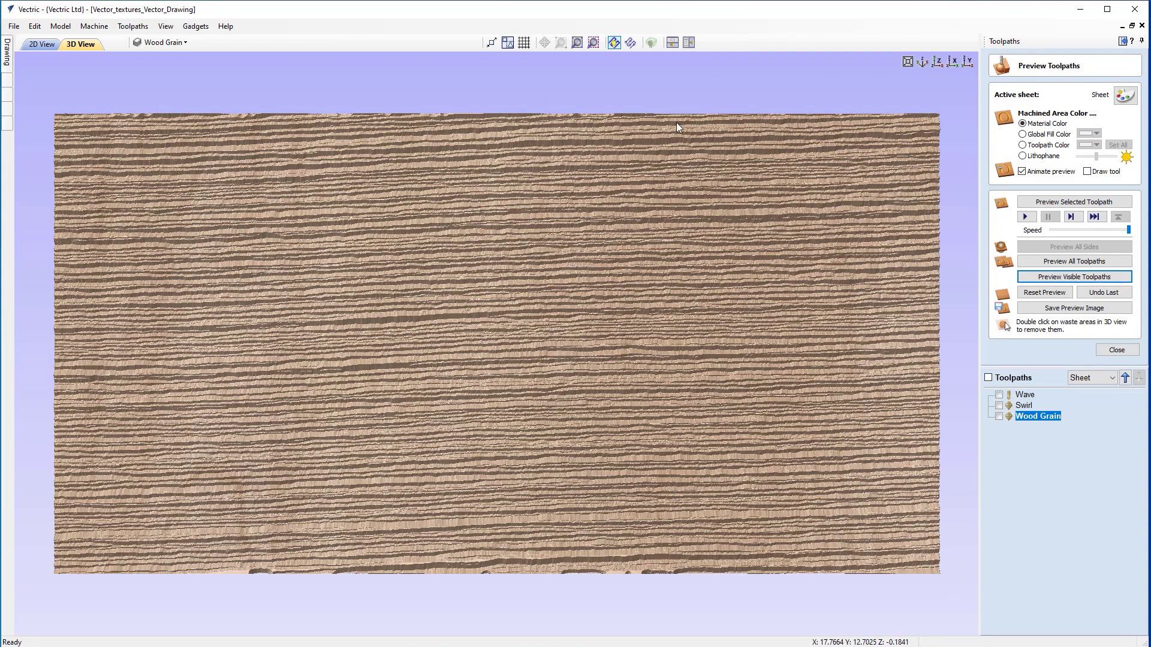
left_click_drag(189, 488, 649, 409)
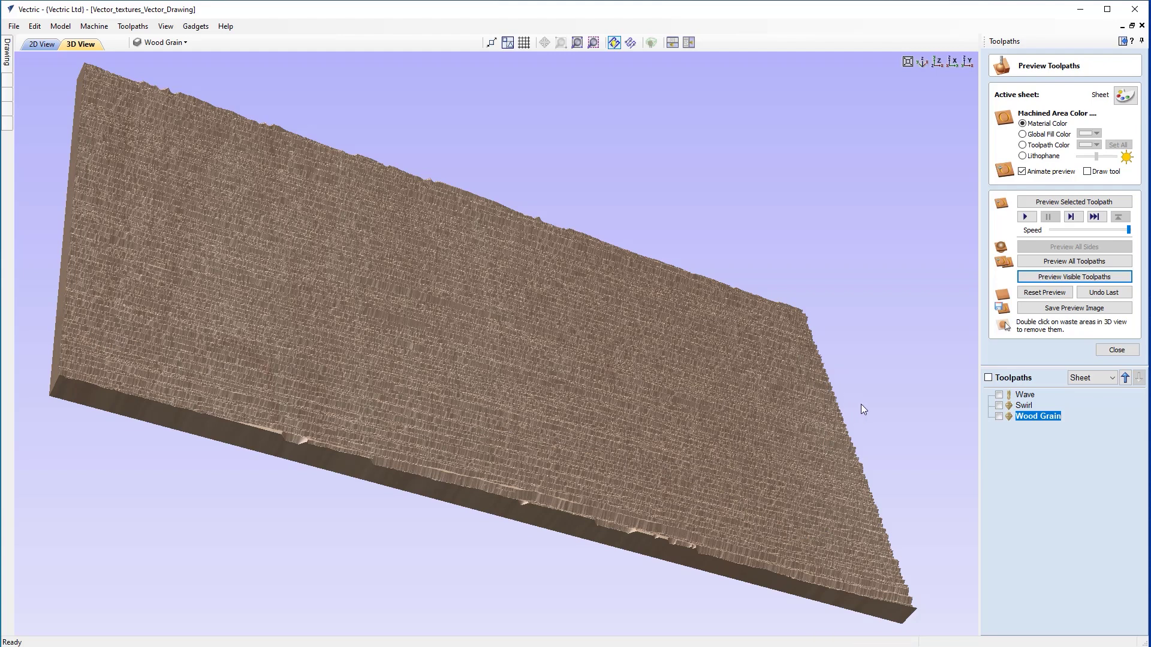
Step: Reset the preview and simulate only the Wave toolpath
left_click(1084, 294)
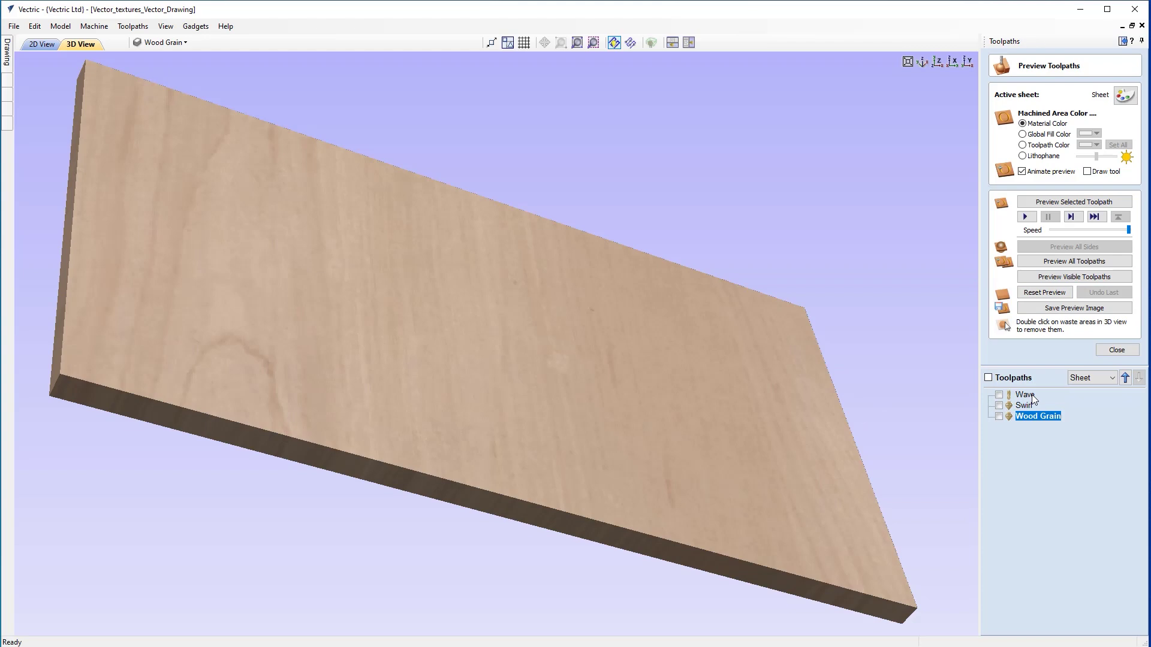
left_click(999, 395)
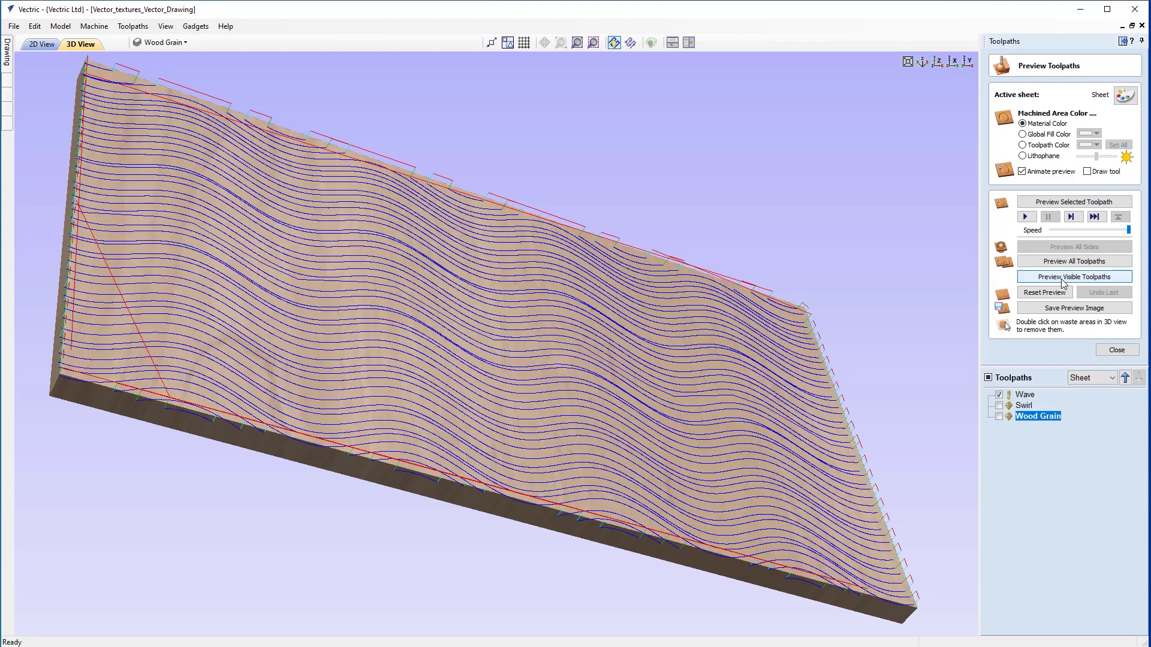
left_click(1061, 279)
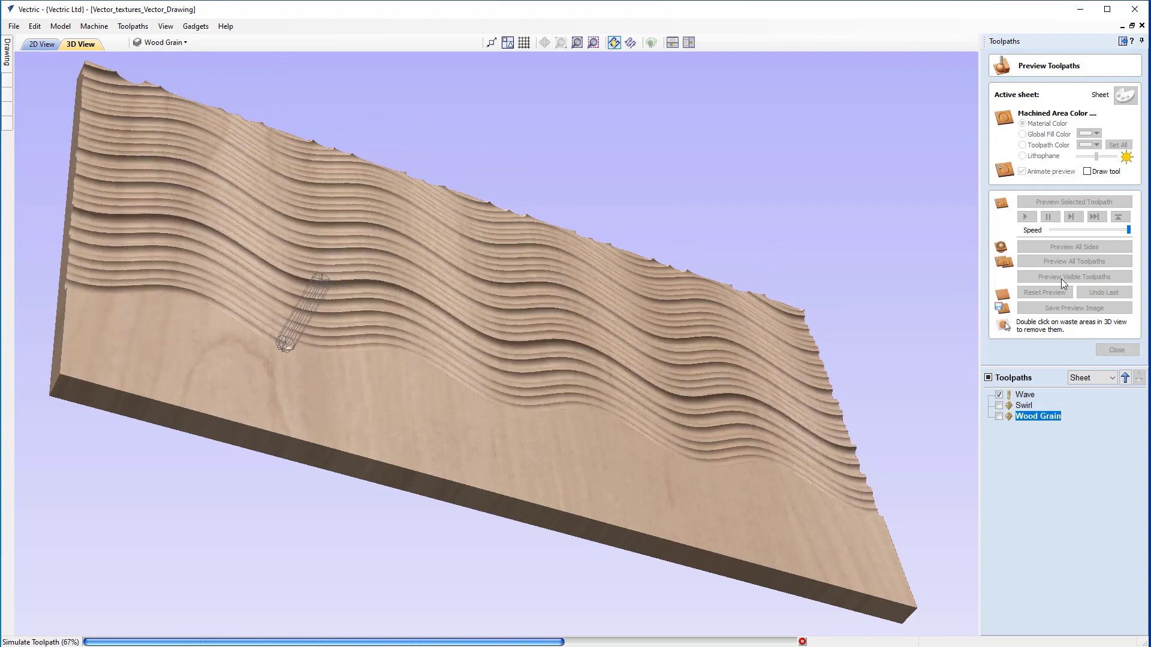
Step: Tile the 2D view above a top-down 3D view, with the Wave layer shown and active and the Wood Grain layer hidden
left_click(671, 42)
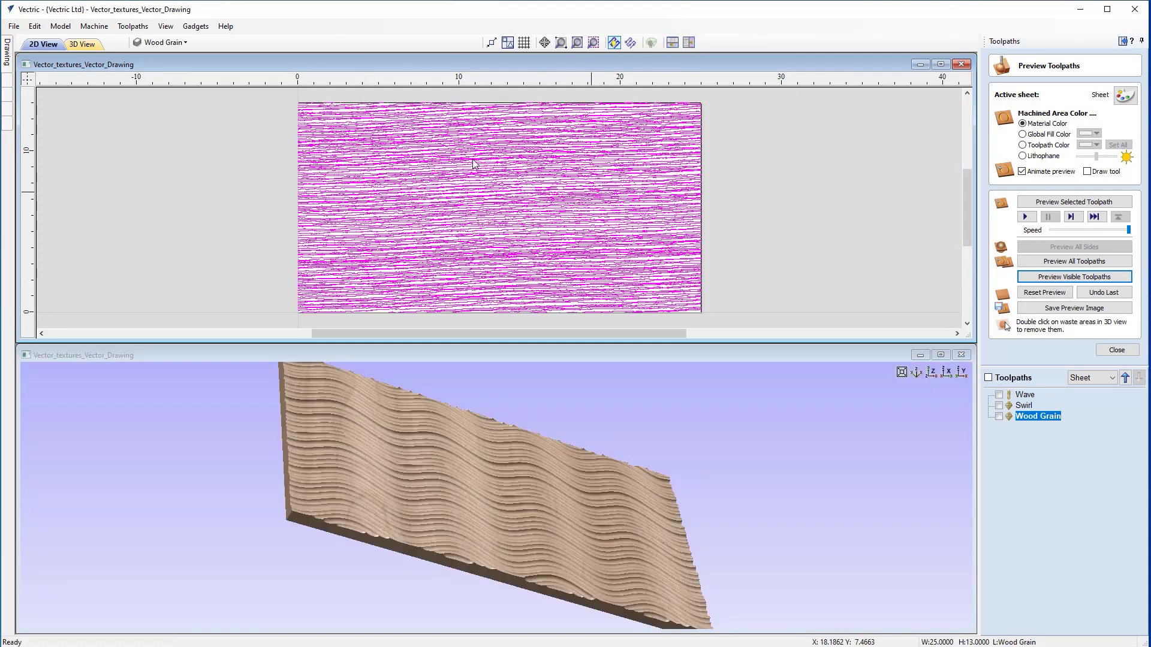
left_click(174, 43)
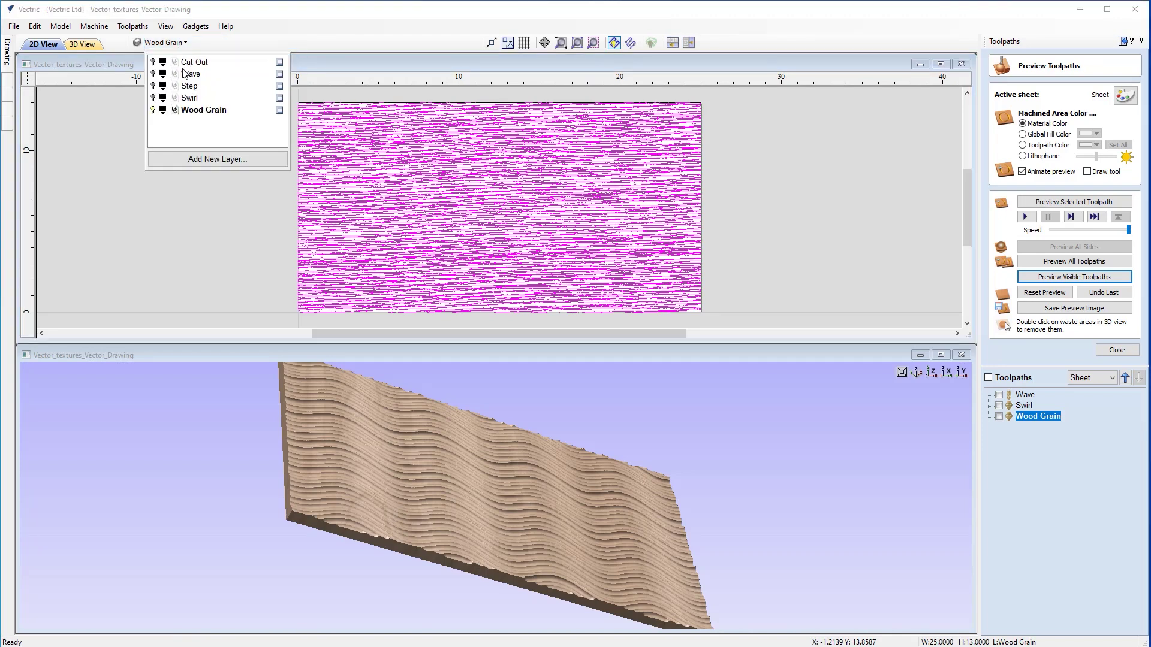
left_click(152, 74)
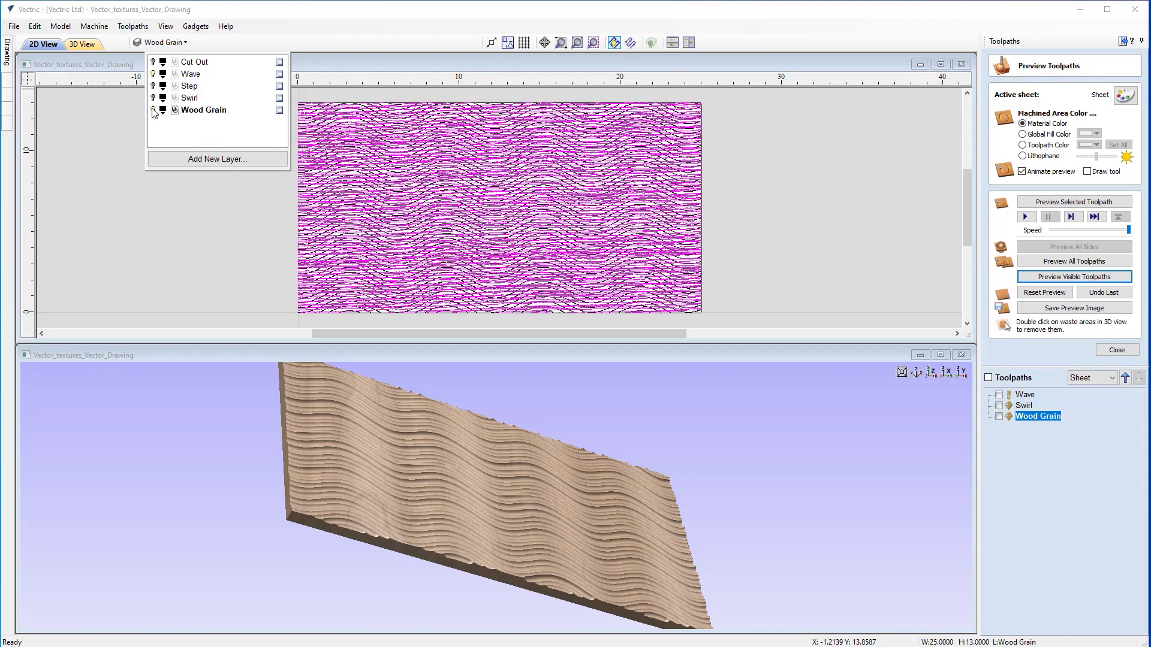
left_click(153, 110)
left_click(192, 75)
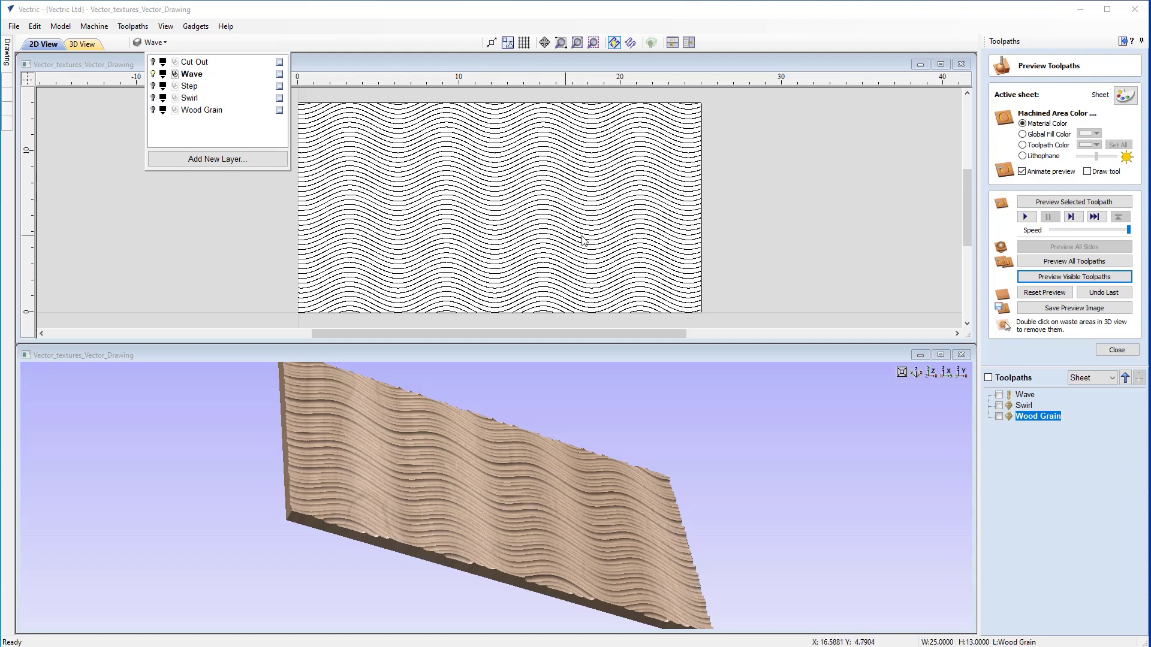
left_click(879, 273)
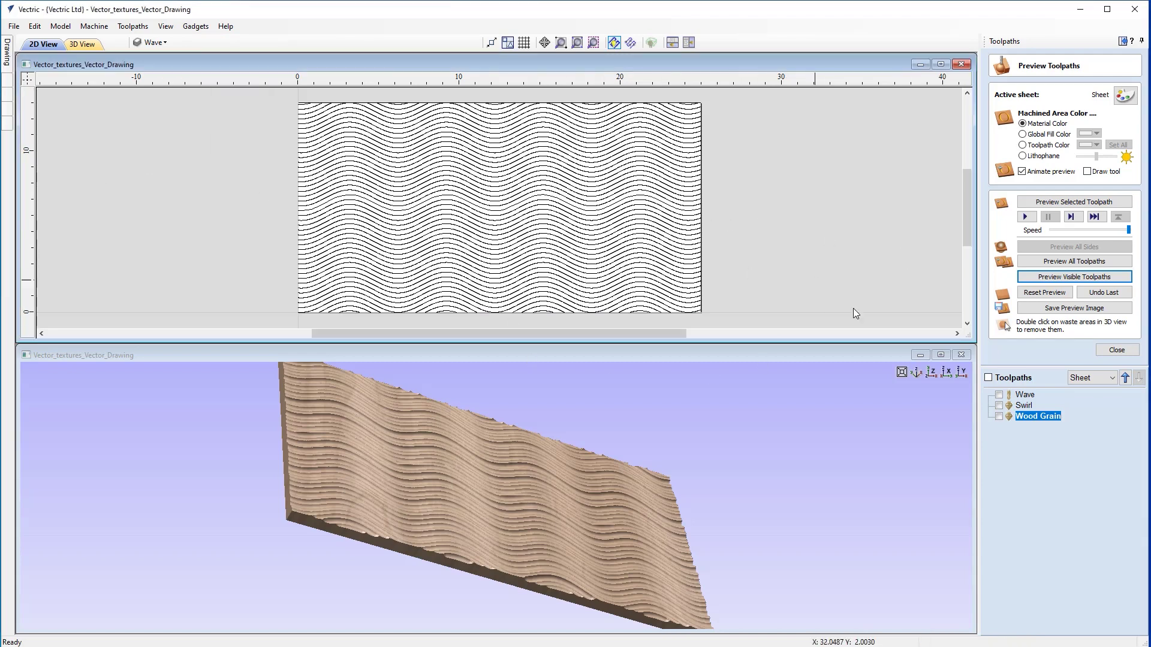
left_click(930, 374)
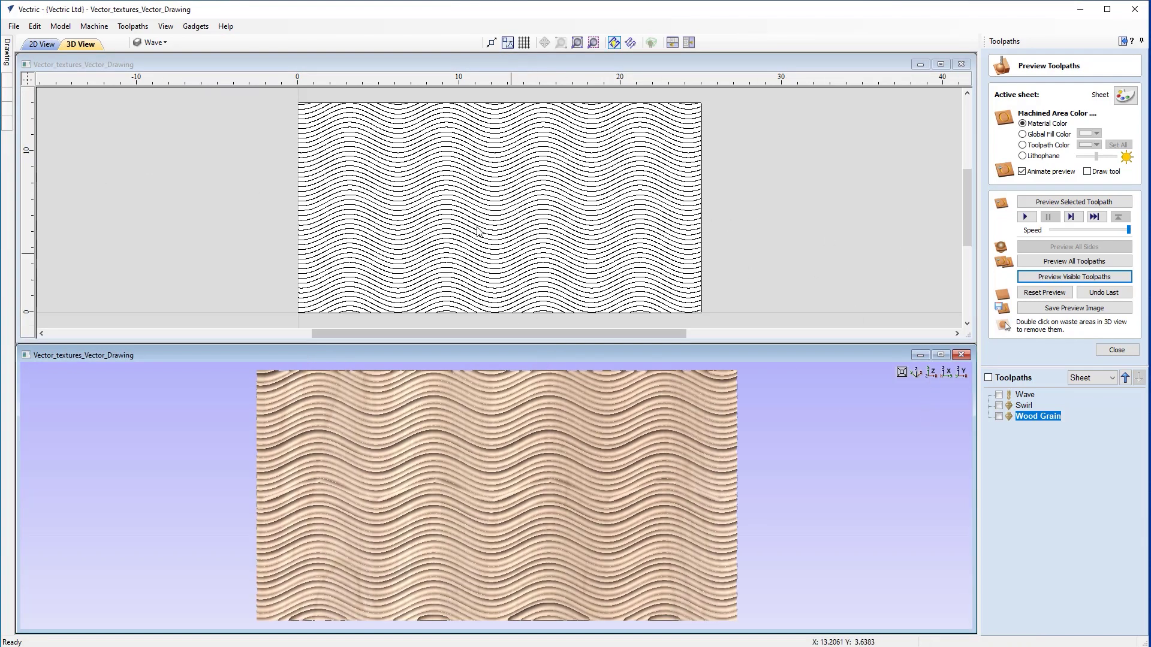
Step: Make the Cut Out layer active and visible, and select its rectangle just inside the edges of the wave pattern
left_click(153, 43)
left_click(193, 63)
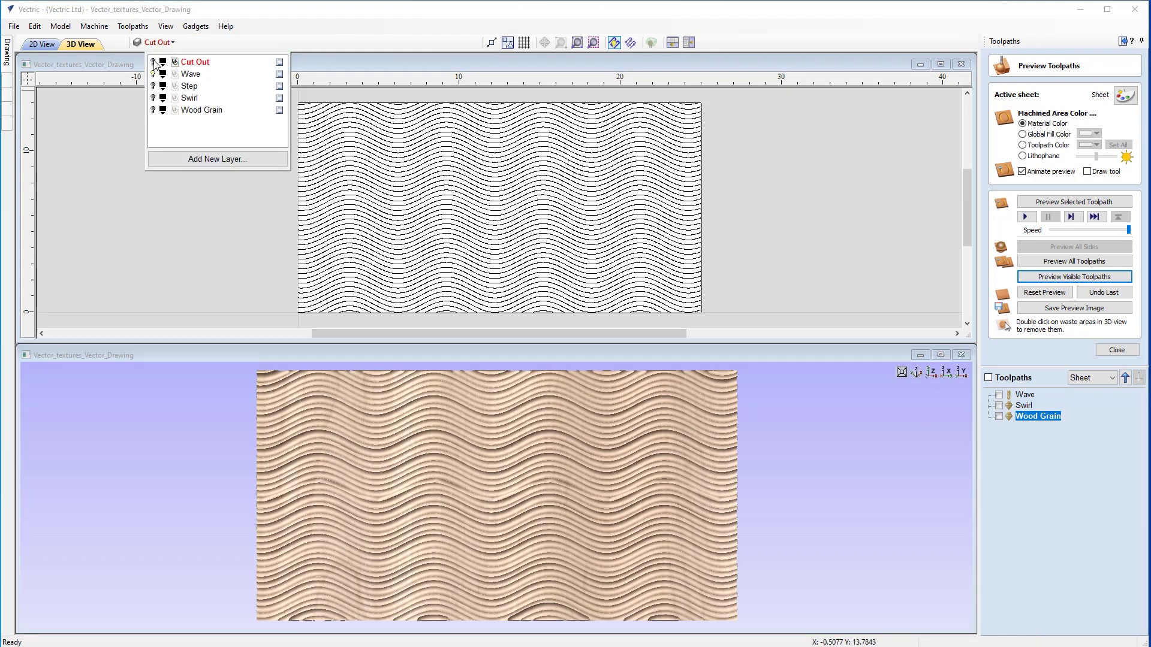
left_click(153, 63)
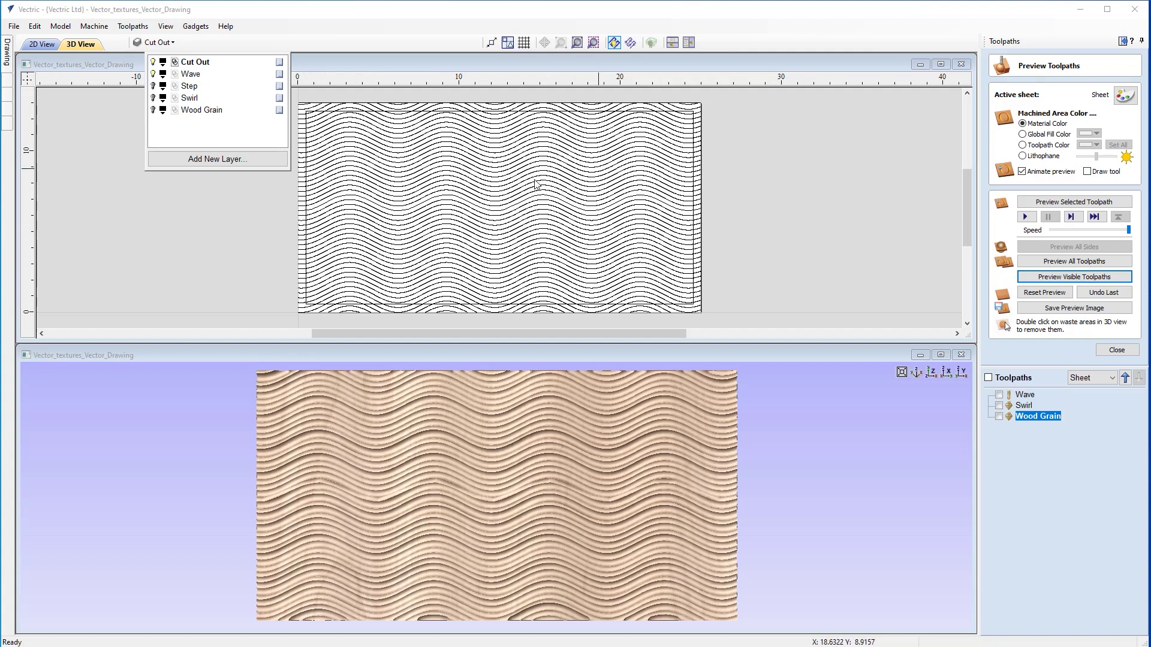
left_click(307, 222)
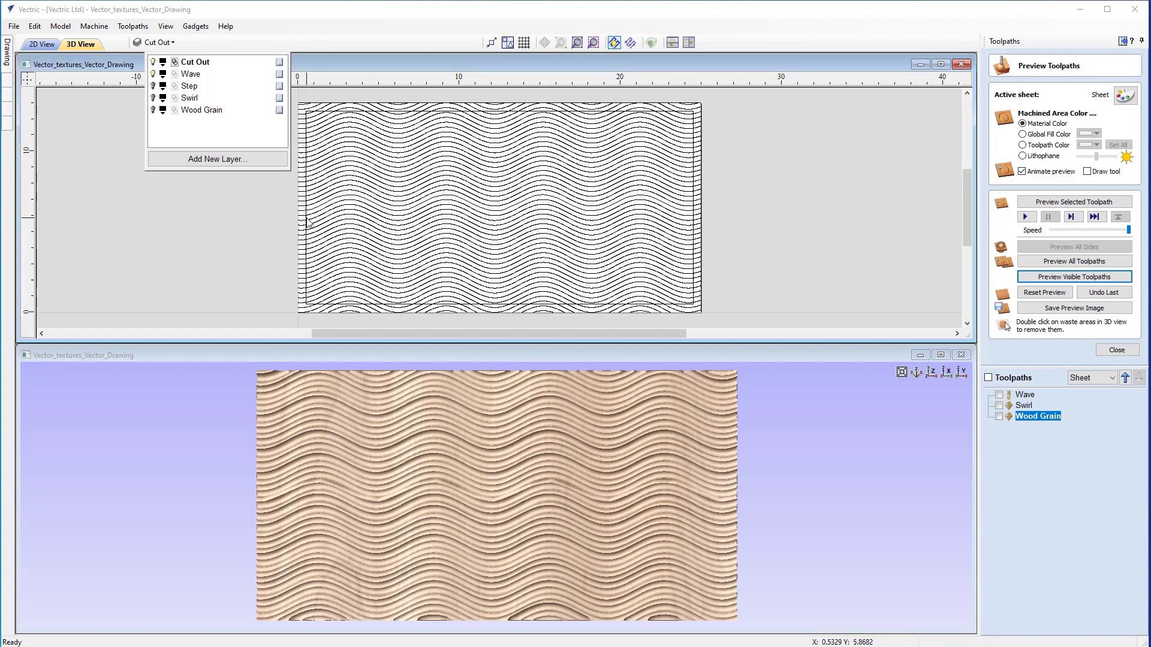
left_click(272, 242)
scroll(272, 242, "up", 3)
Step: Examine the edges of the carved wave board in the 3D preview from several angles
left_click_drag(319, 468, 324, 430)
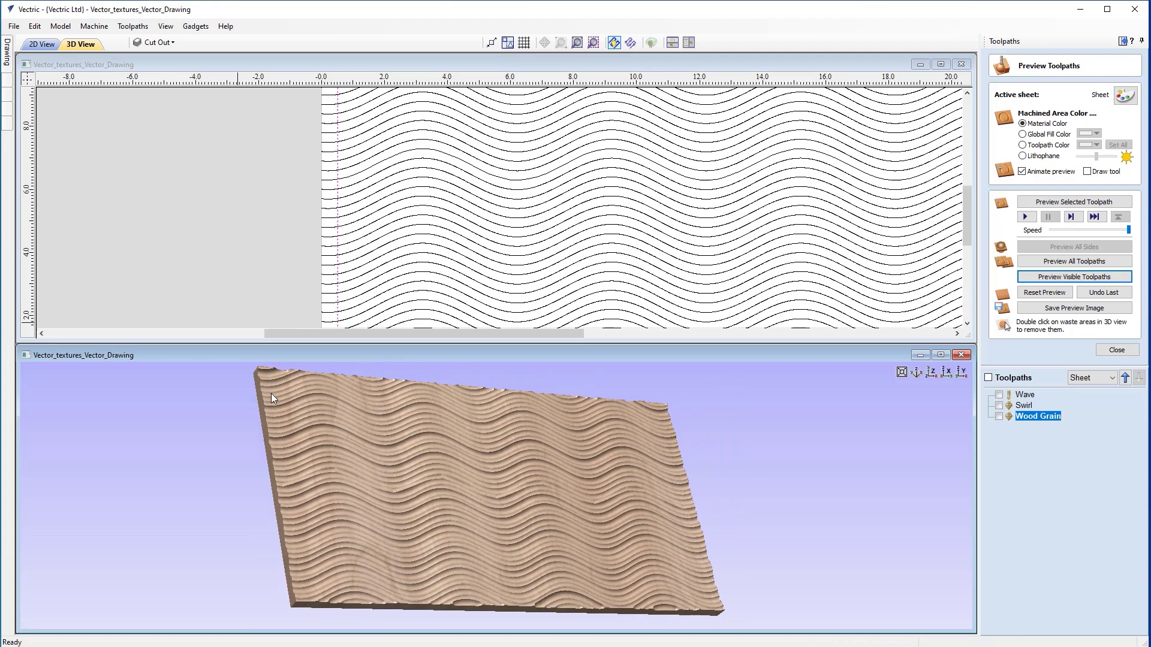
left_click_drag(379, 547, 340, 477)
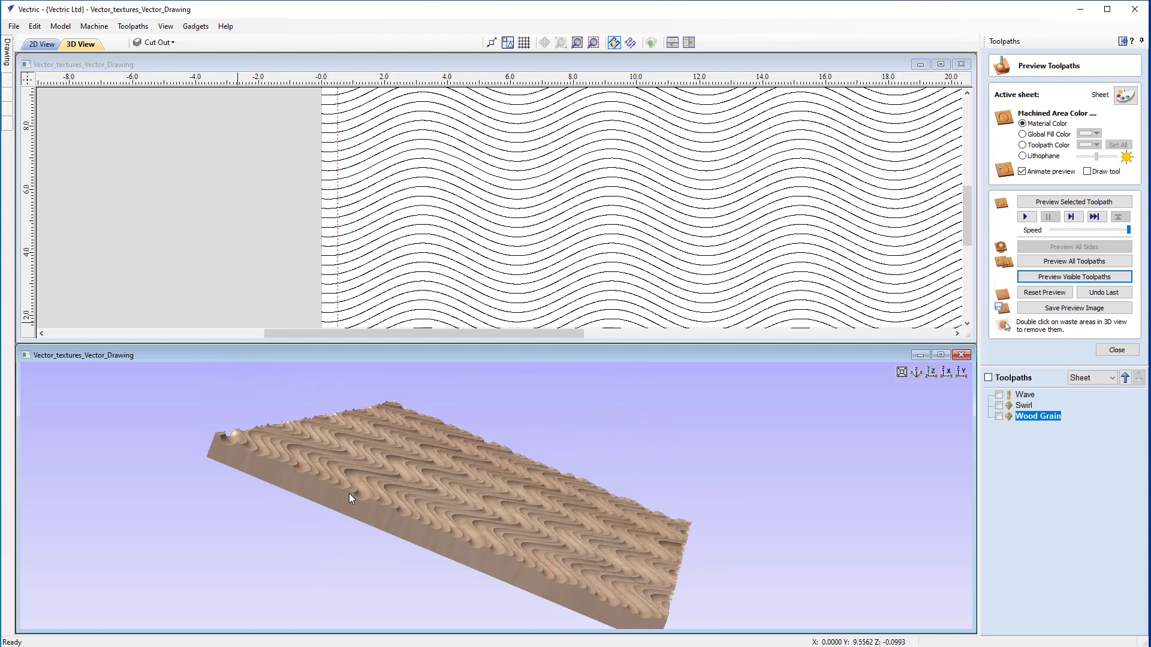
left_click_drag(412, 497, 419, 488)
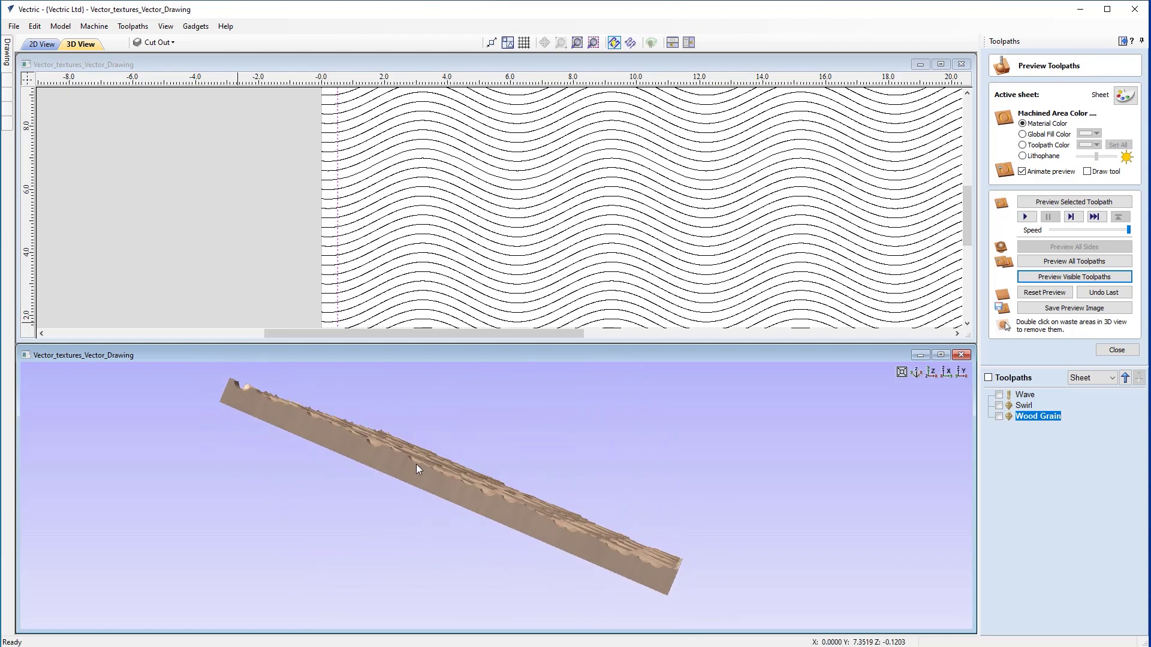
Step: Inspect the whole carved wave board from above and along its sides, and close the toolpath preview
mouse_move(273, 402)
left_mouse_down()
mouse_move(198, 413)
mouse_move(560, 553)
mouse_move(318, 559)
mouse_move(358, 511)
mouse_move(209, 491)
mouse_move(523, 520)
mouse_move(482, 545)
mouse_move(524, 563)
left_mouse_up()
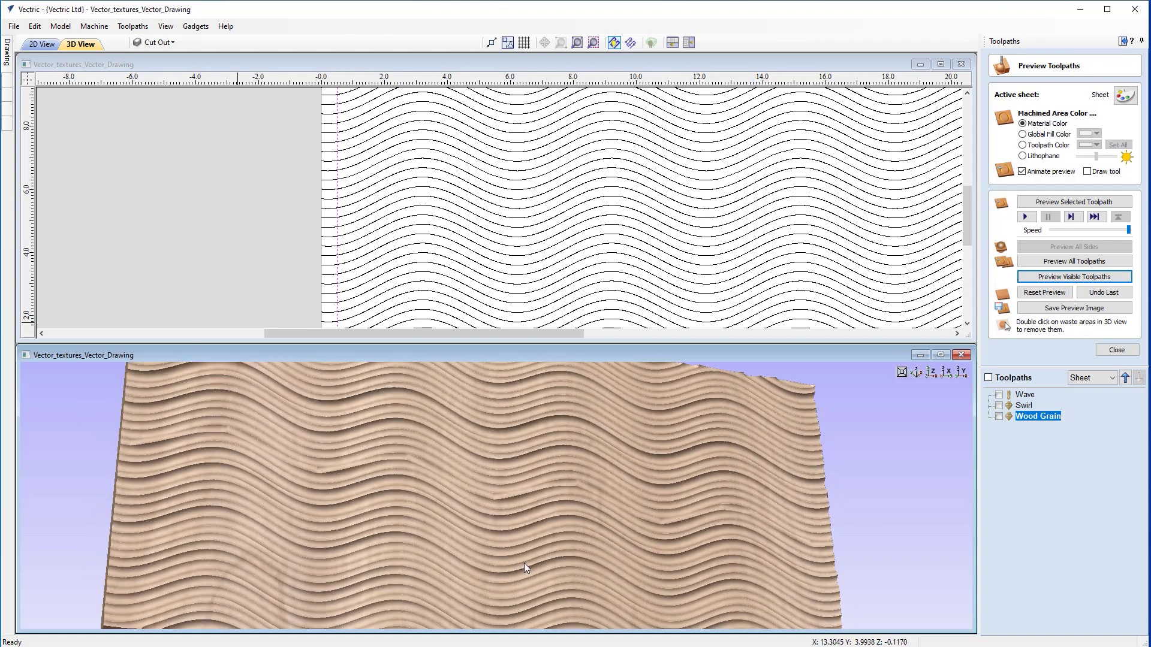
left_click_drag(440, 523, 496, 530)
left_click_drag(629, 537, 580, 484)
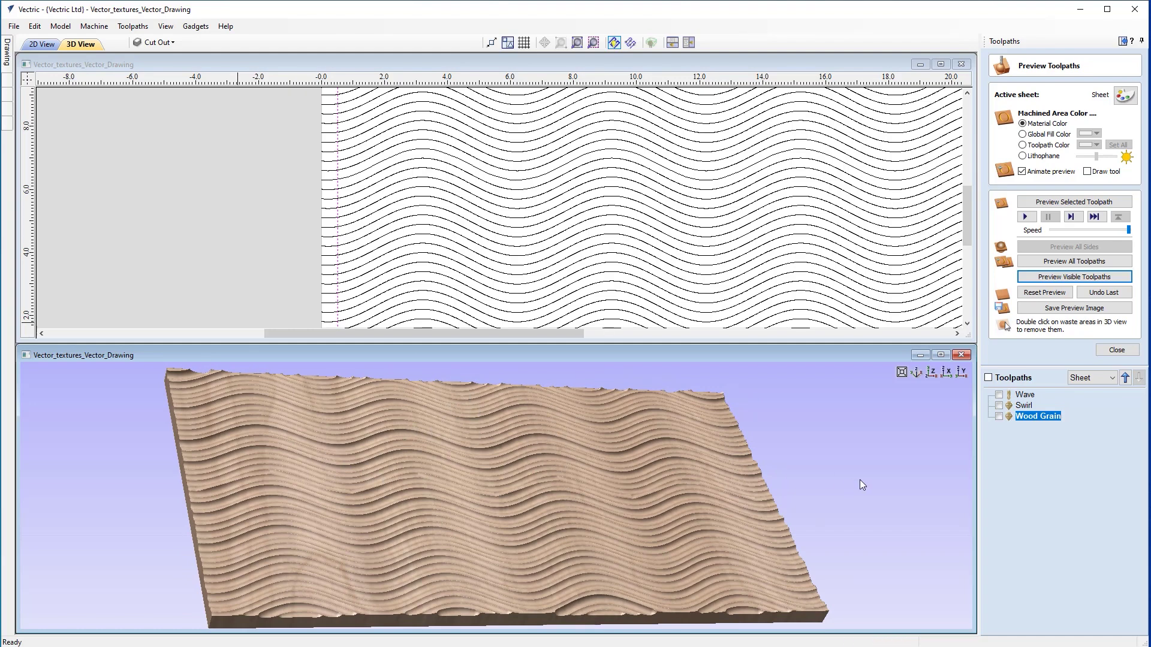
left_click_drag(612, 465, 756, 492)
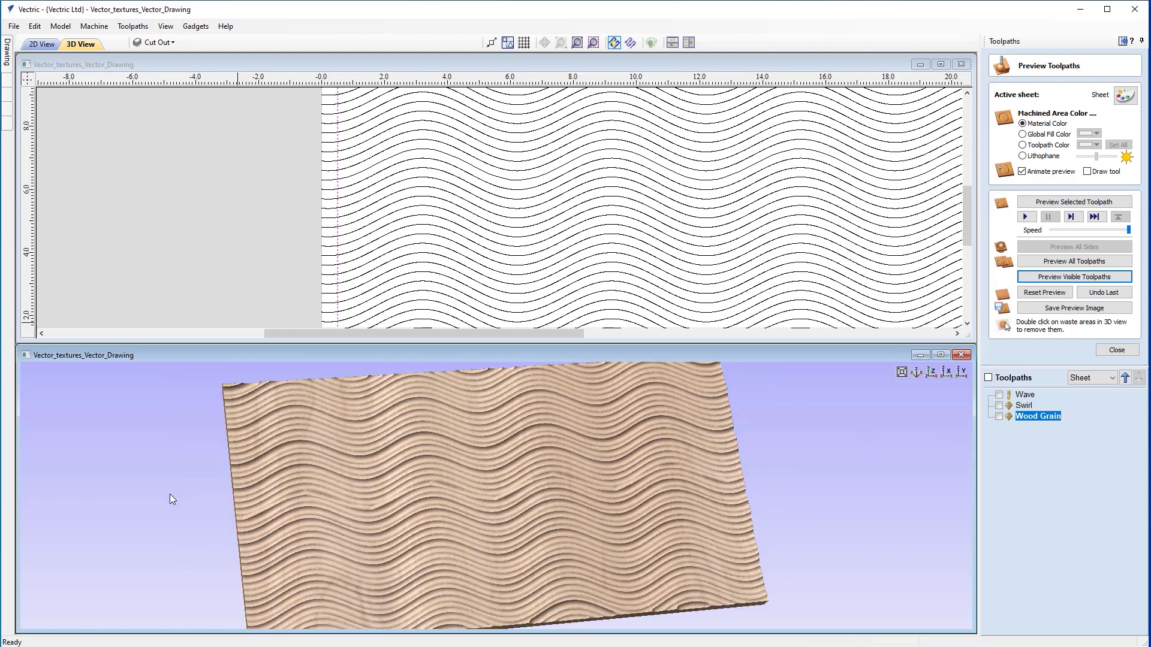
left_click_drag(492, 568, 486, 542)
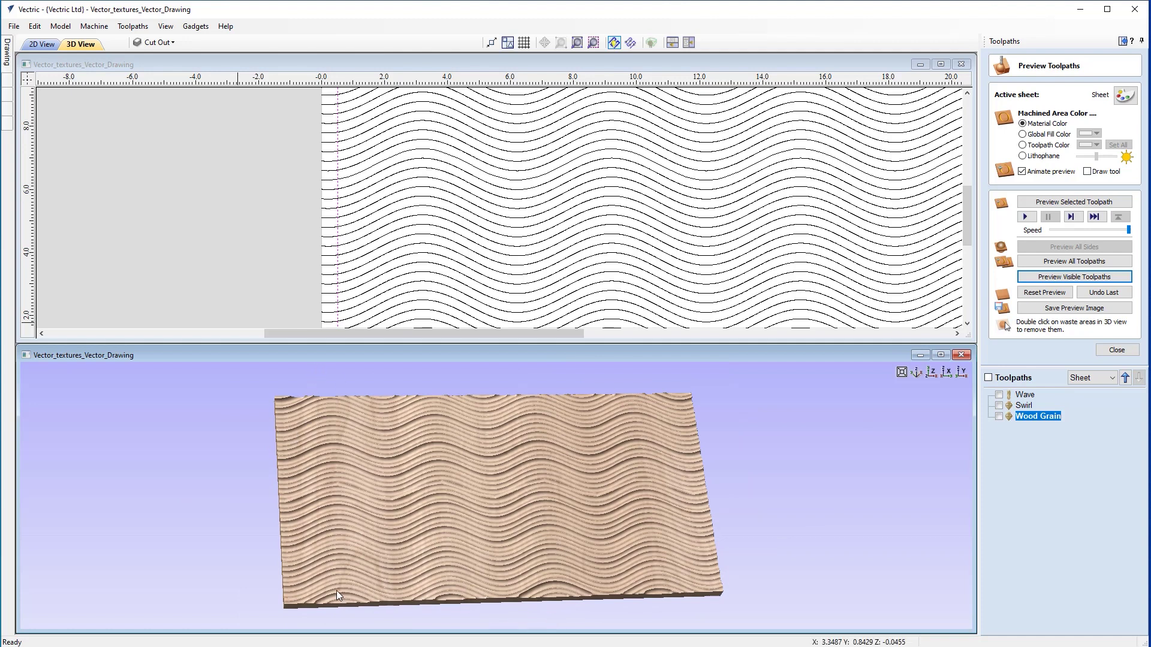
left_click(1115, 350)
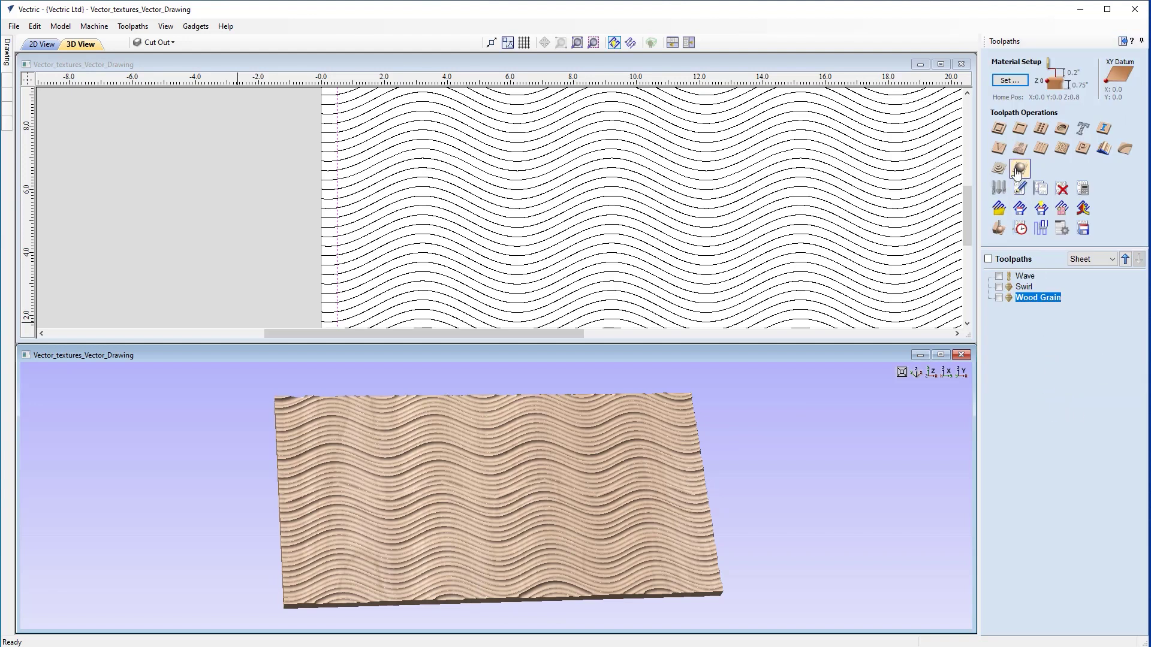
Step: Set up a 2D profile toolpath on the cut-out rectangle with a 0.75 inch cut depth and the 1/4" end mill
left_click(998, 129)
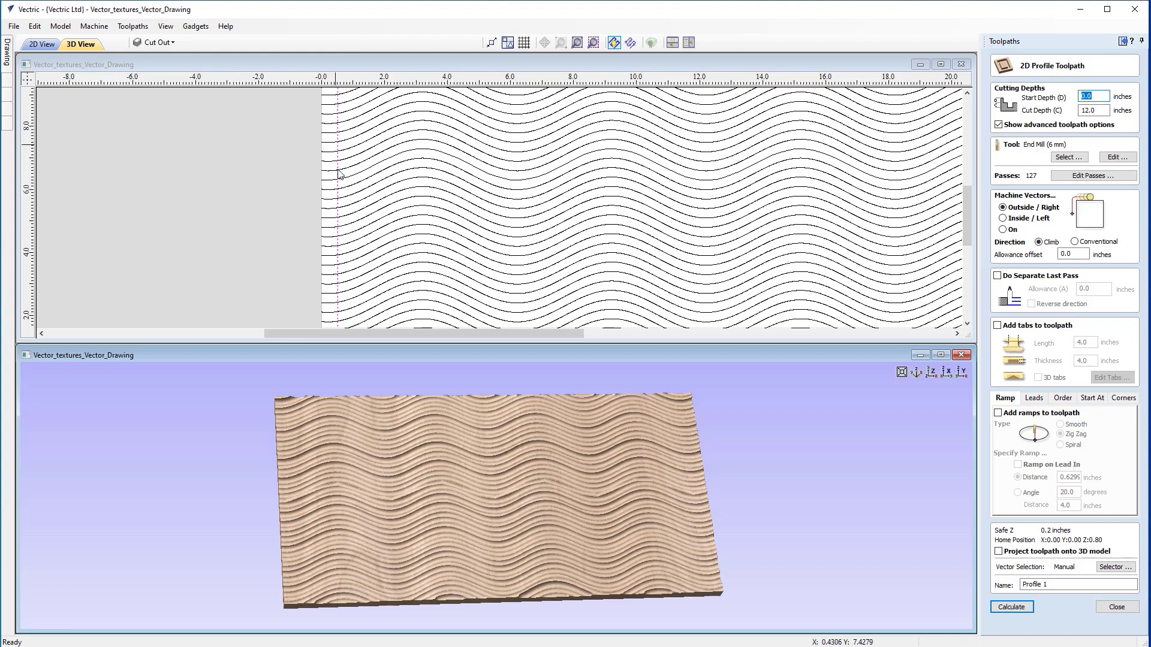
scroll(695, 240, "down", 2)
left_click(1100, 111)
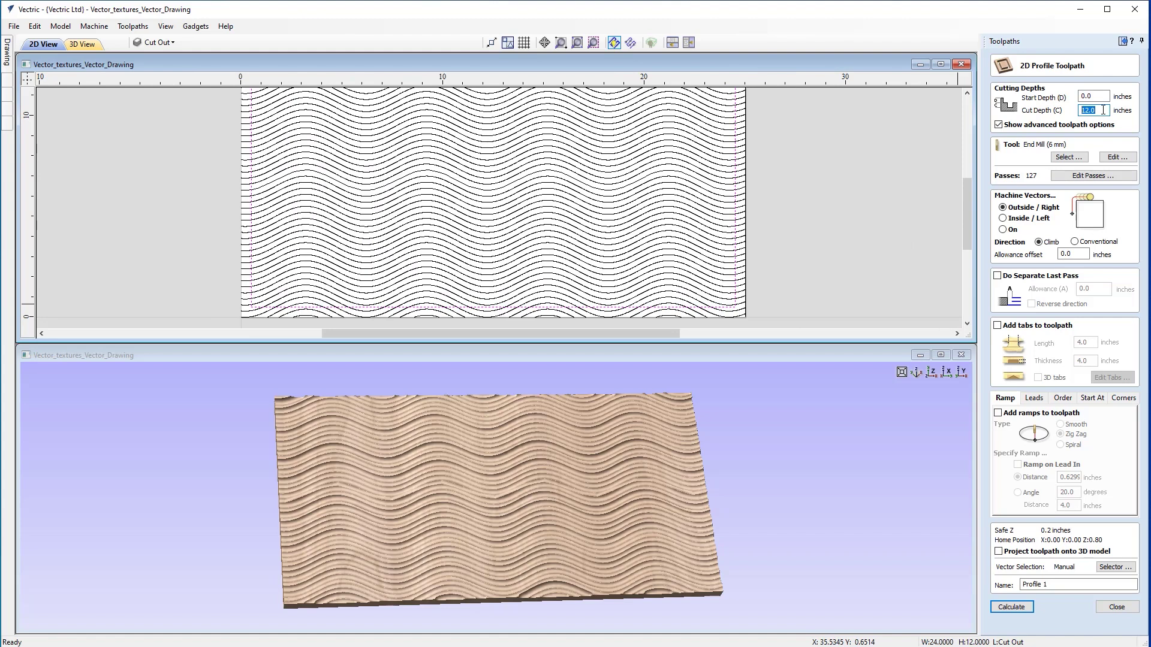
type("2")
left_click(1068, 157)
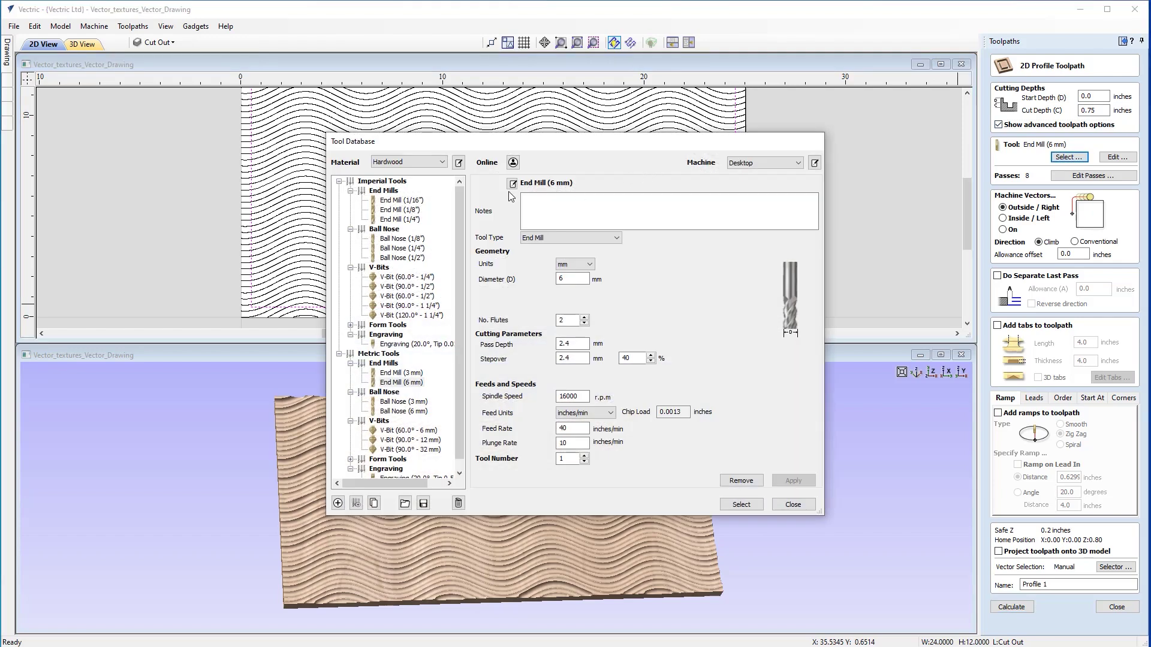
left_click(409, 221)
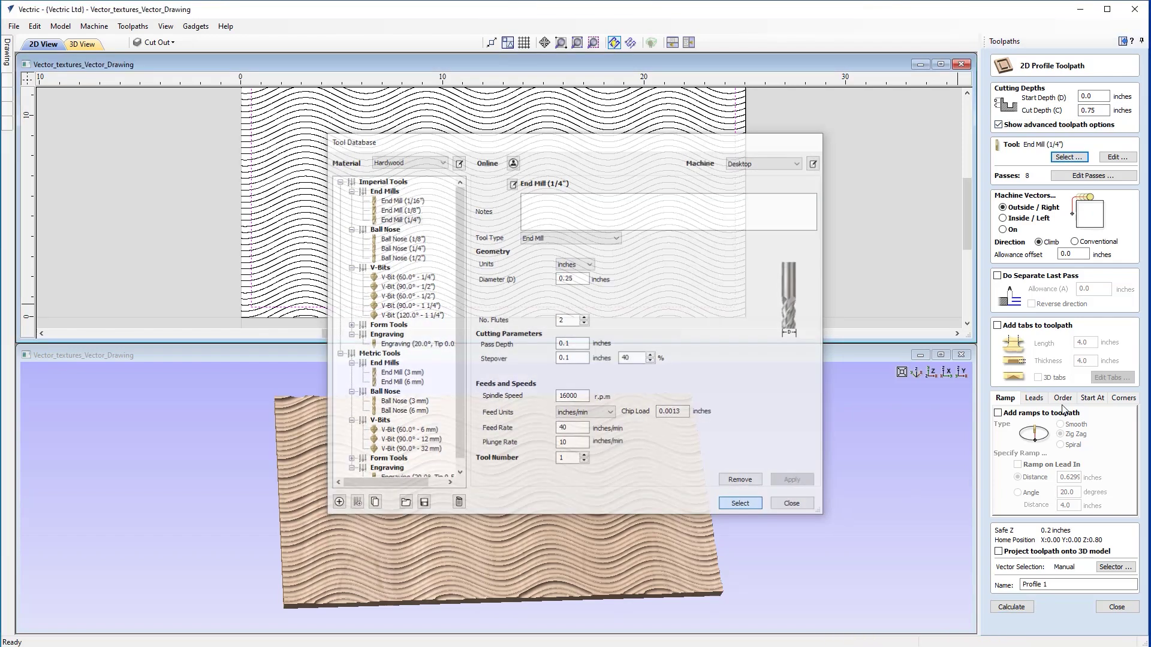
left_click(743, 504)
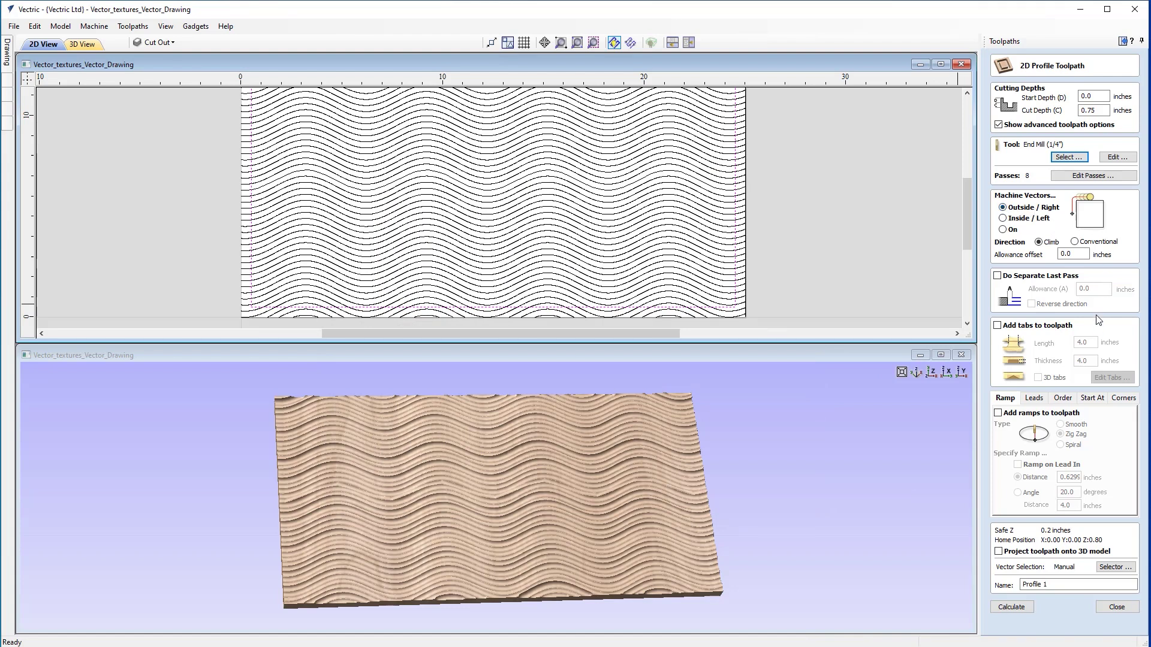
Step: Name the profile toolpath Cutout and calculate it
left_click(1028, 314)
left_click_drag(1124, 584, 988, 586)
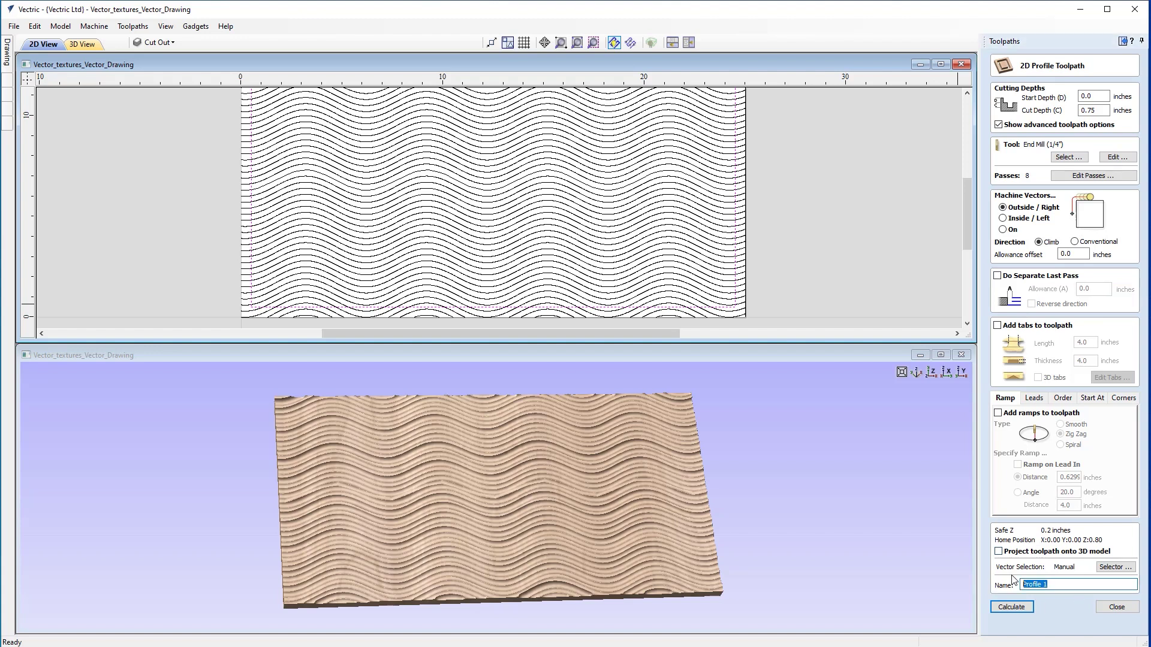
type("Cutout")
left_click(1012, 609)
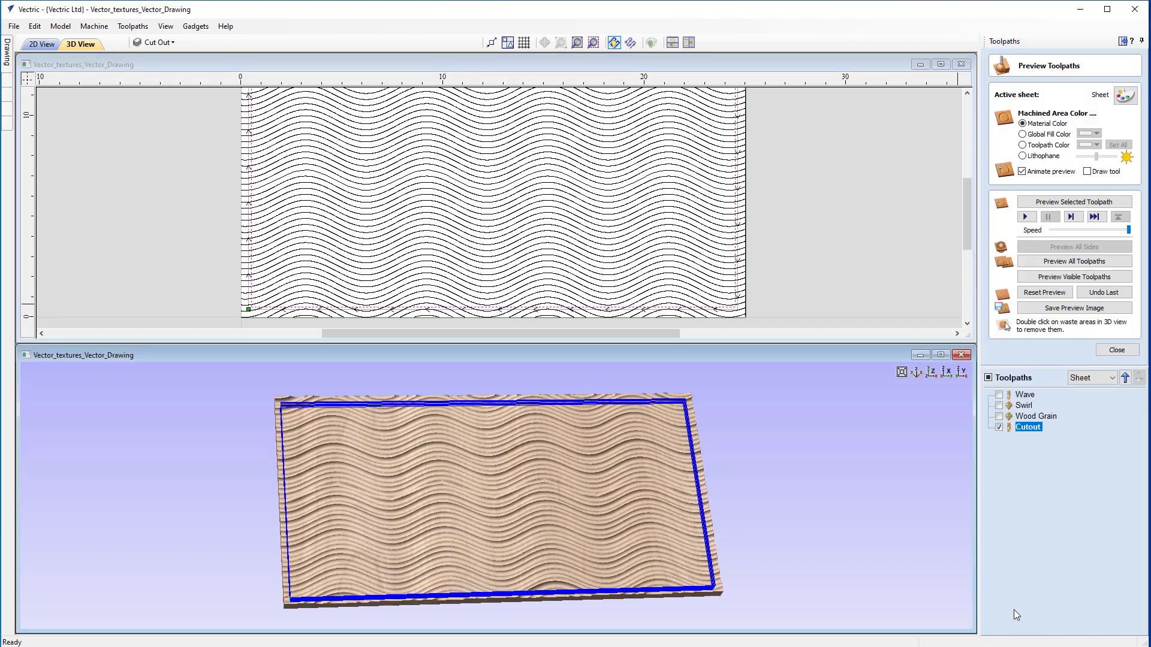
Step: Simulate the Cutout toolpath on the carved wave board in the 3D preview
left_click_drag(512, 560, 538, 555)
scroll(495, 567, "up", 5)
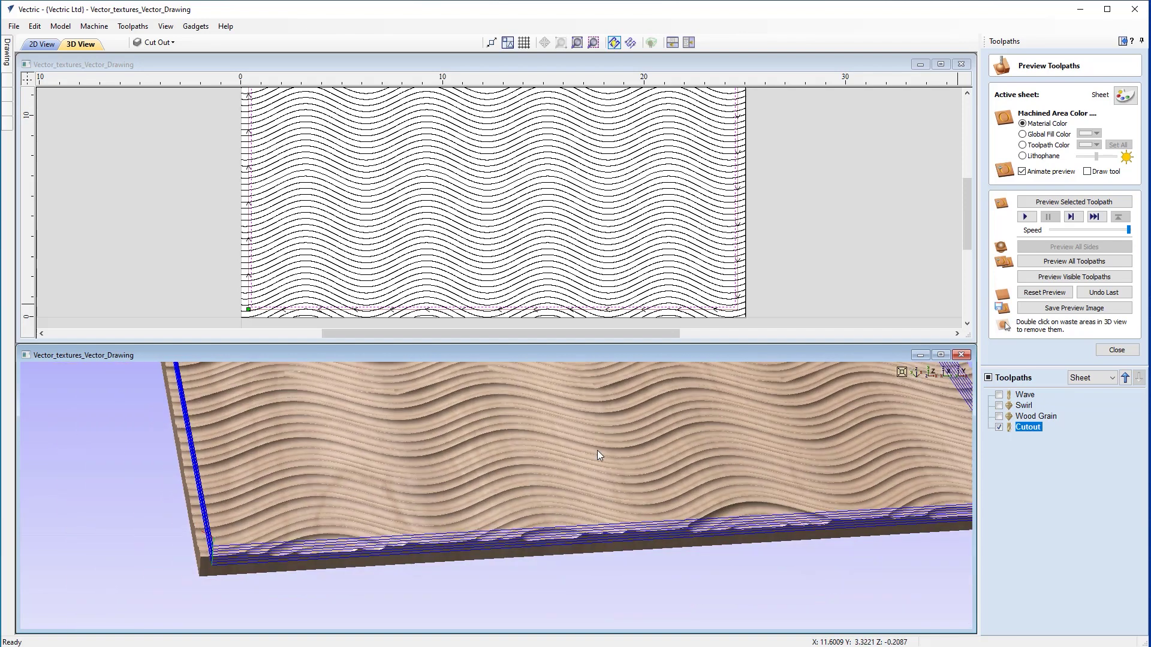
scroll(597, 451, "down", 1)
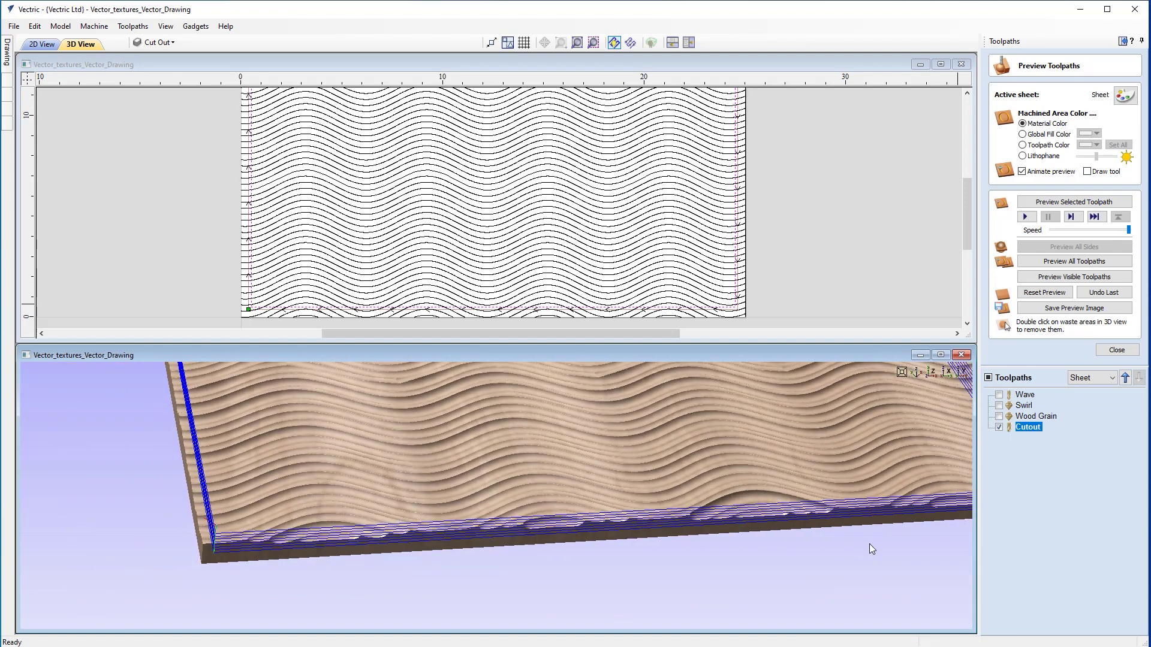
left_click(1054, 277)
scroll(791, 413, "down", 3)
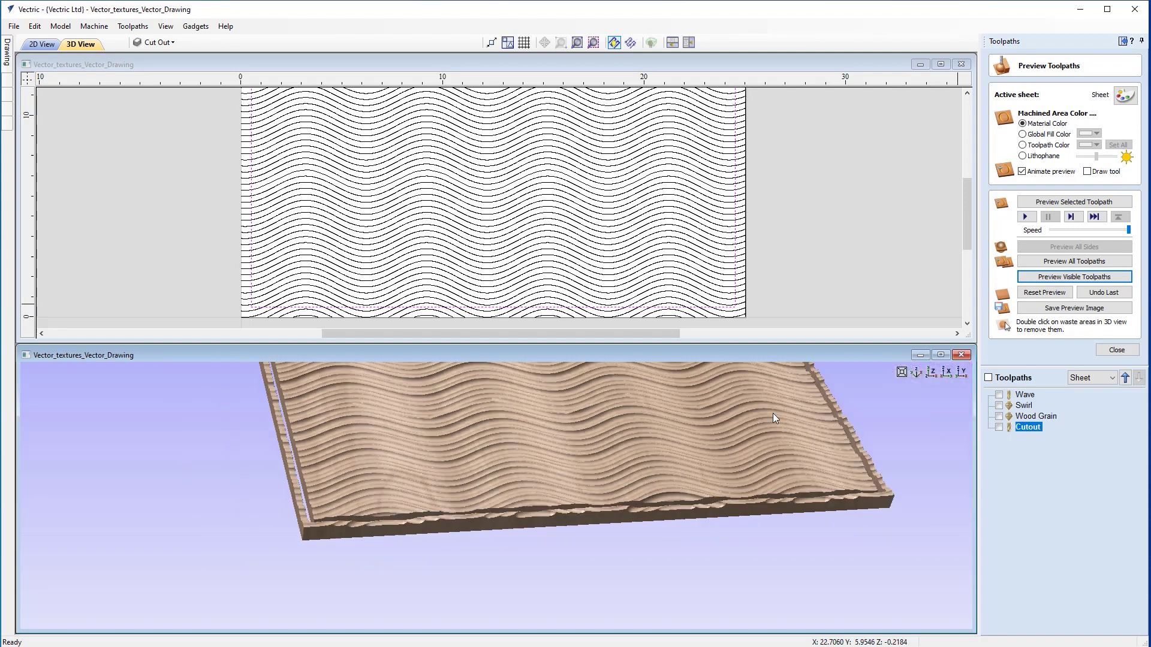
left_click_drag(707, 440, 742, 519)
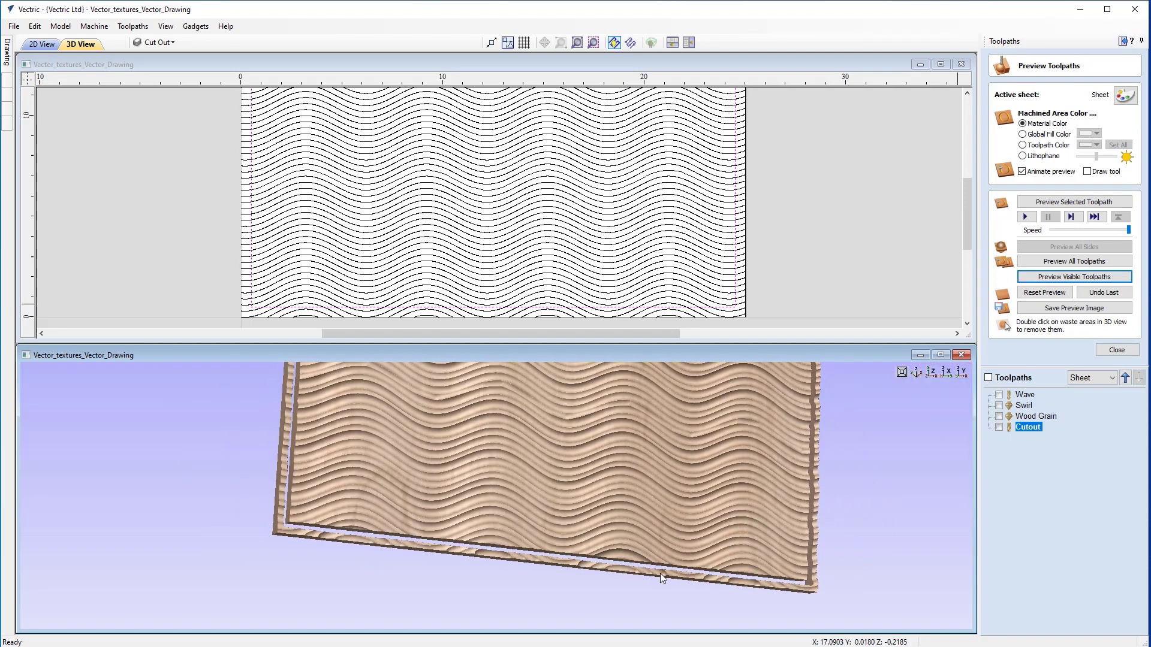
Step: Remove the waste border around the cut-out board and examine its trimmed edges up close
left_click_drag(660, 573, 605, 466)
scroll(605, 468, "up", 2)
left_click_drag(744, 476, 661, 477)
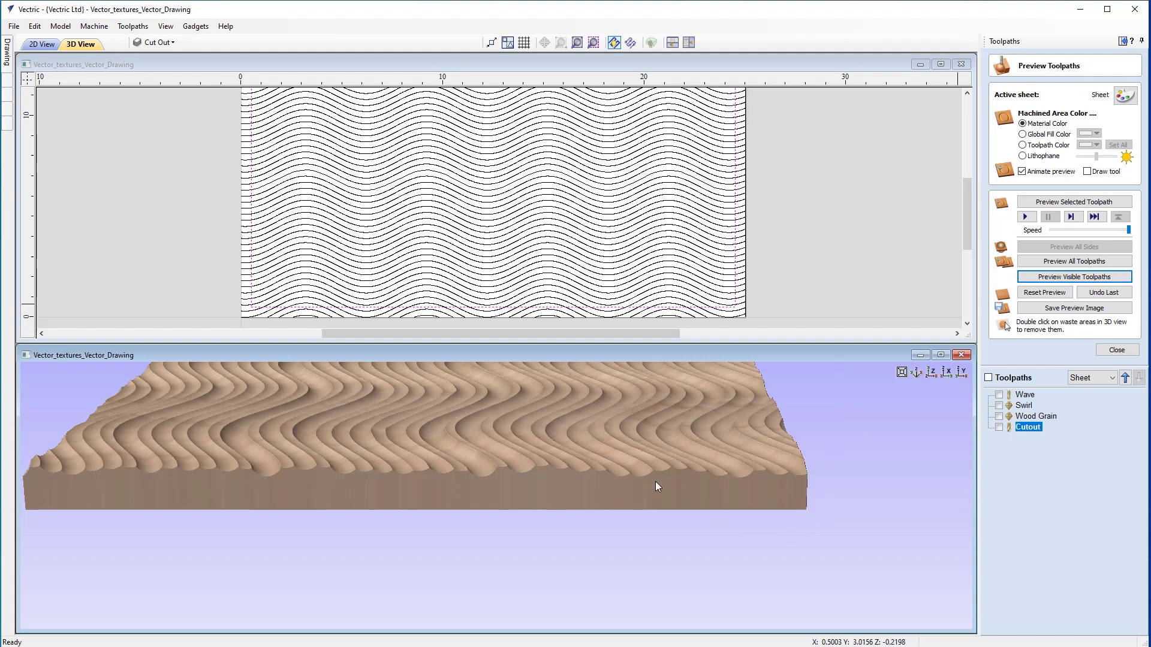
left_click_drag(711, 476, 631, 480)
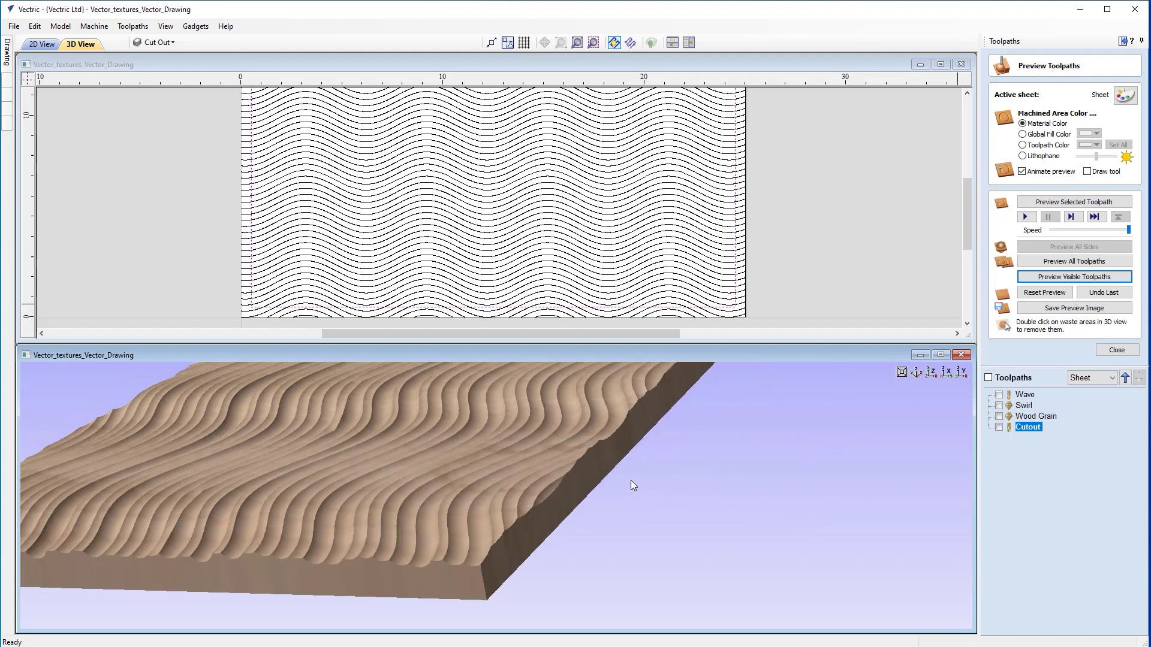
mouse_move(603, 440)
left_mouse_down()
mouse_move(605, 454)
mouse_move(533, 530)
mouse_move(645, 398)
mouse_move(721, 470)
mouse_move(728, 509)
mouse_move(706, 466)
mouse_move(599, 412)
mouse_move(648, 379)
mouse_move(696, 376)
left_mouse_up()
left_click_drag(560, 395, 568, 501)
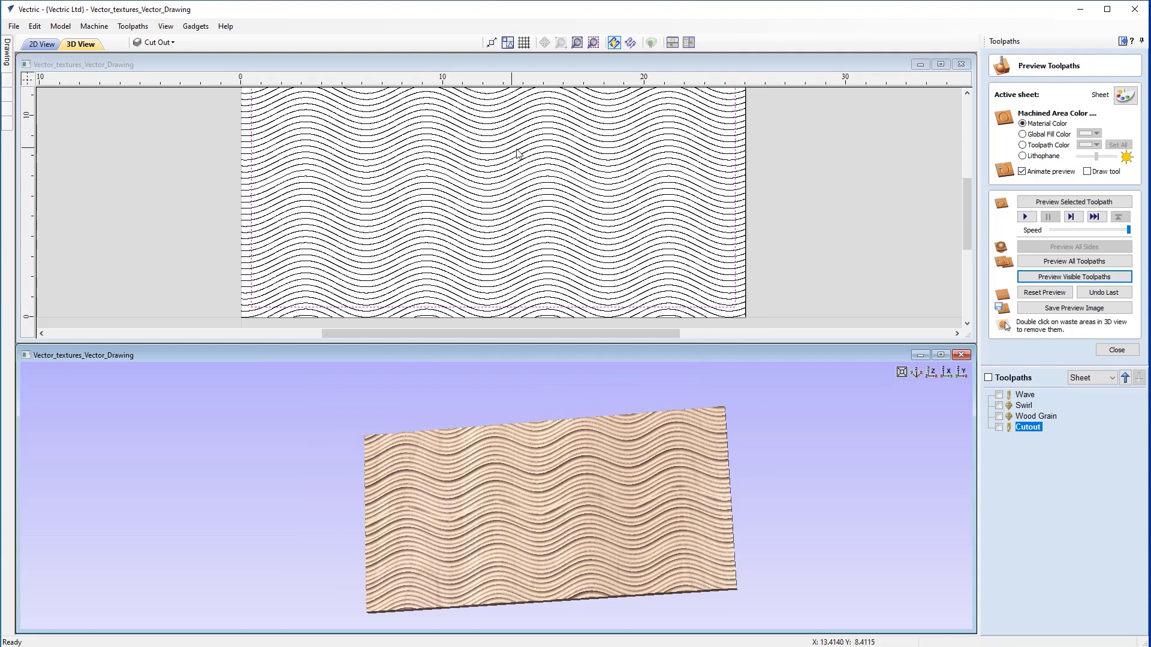
Step: Show the trimmed wave board in a maximized 3D view and close the toolpath preview
left_click(43, 44)
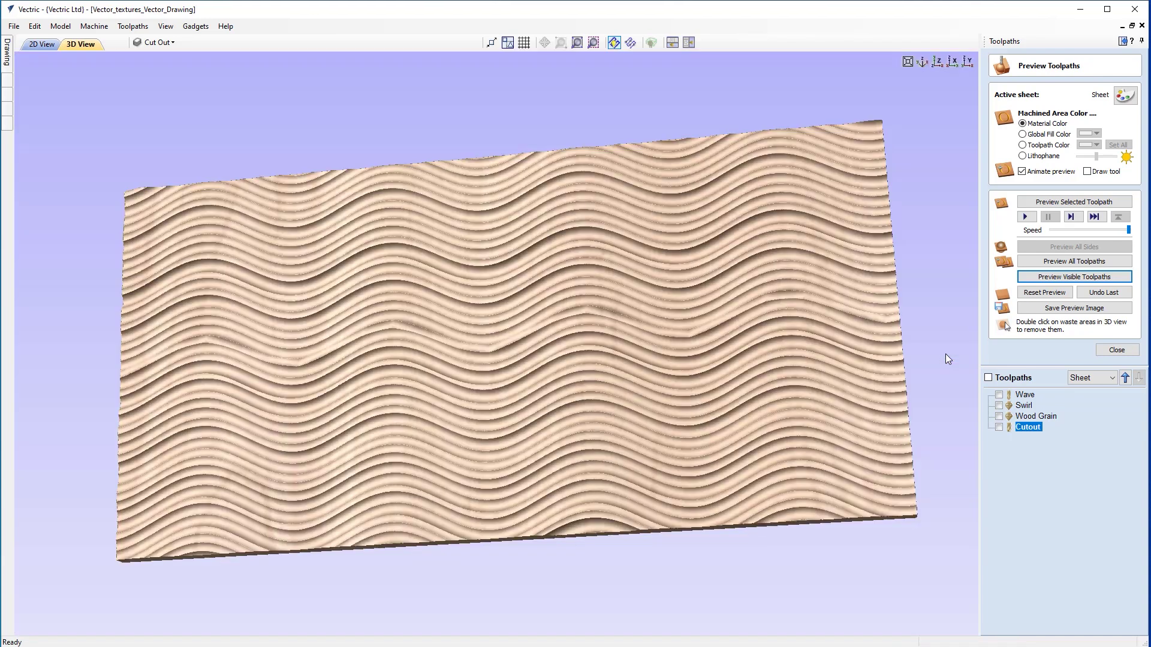
left_click(940, 354)
left_click_drag(814, 327, 838, 351)
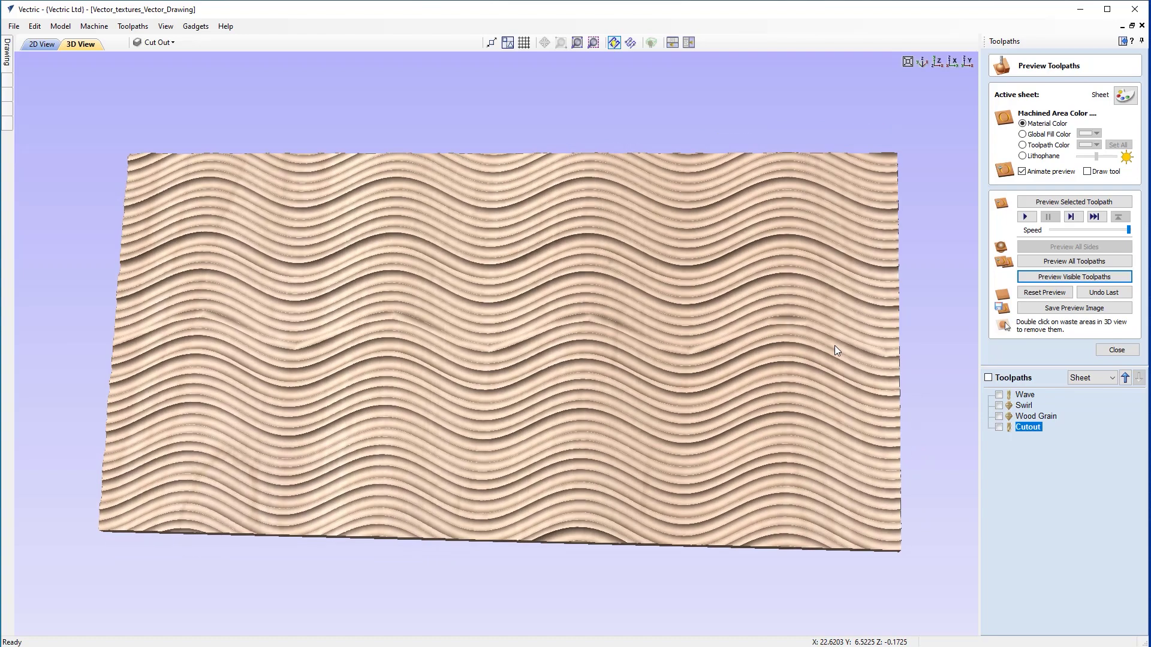
left_click_drag(727, 313, 739, 317)
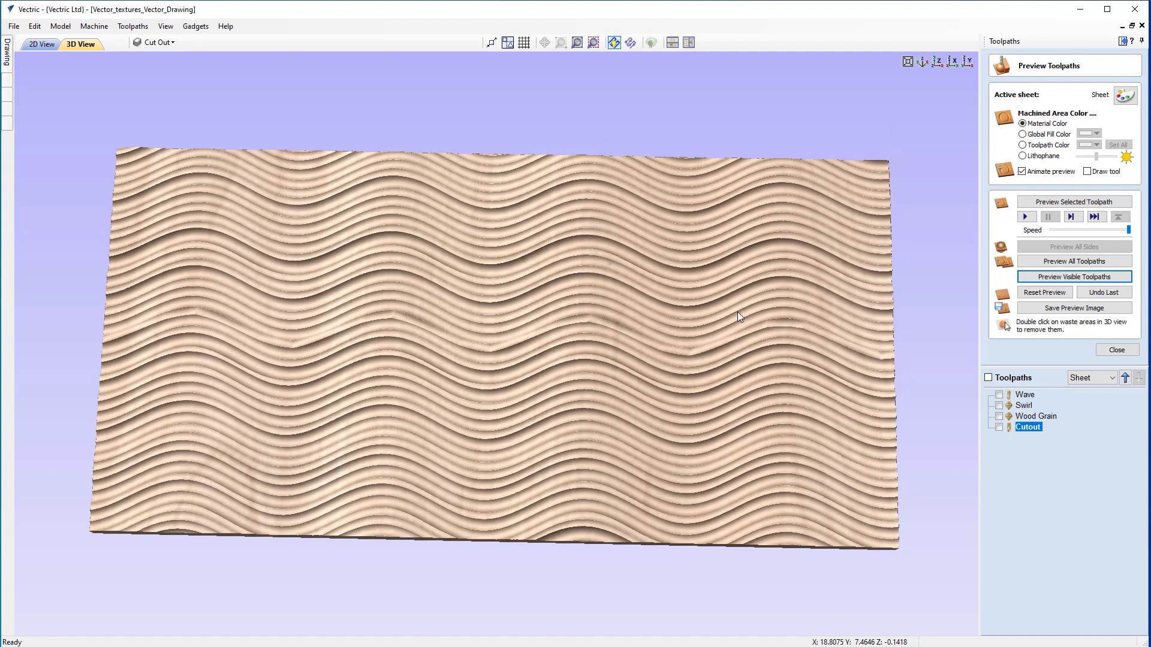
left_click(1101, 351)
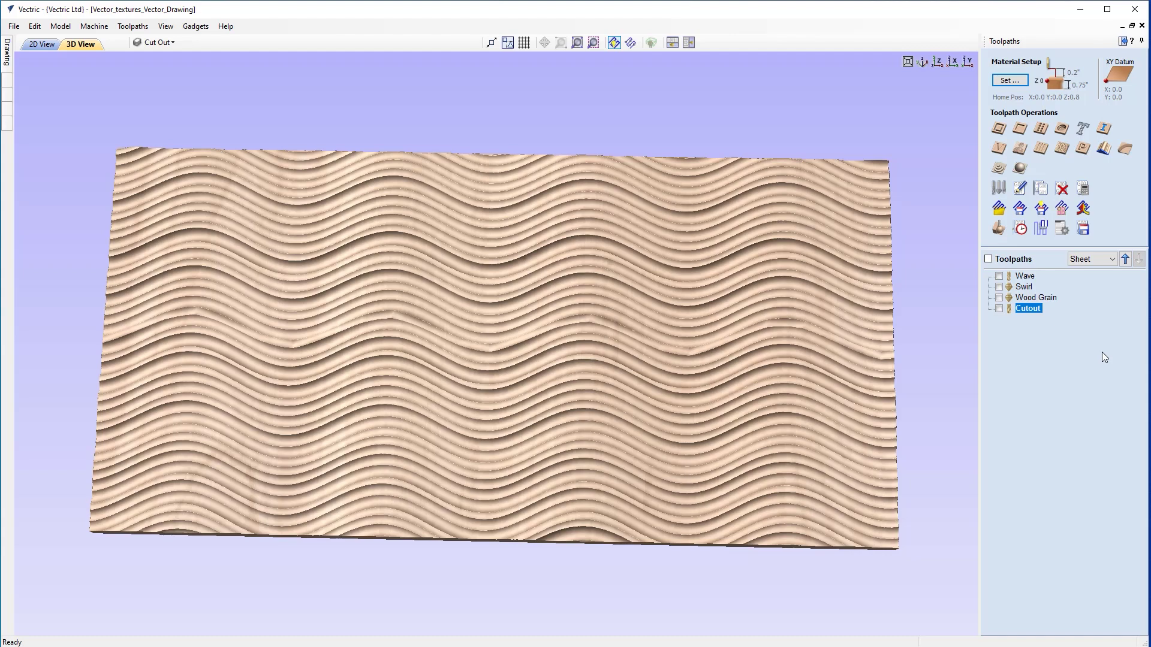
left_click_drag(821, 369, 881, 336)
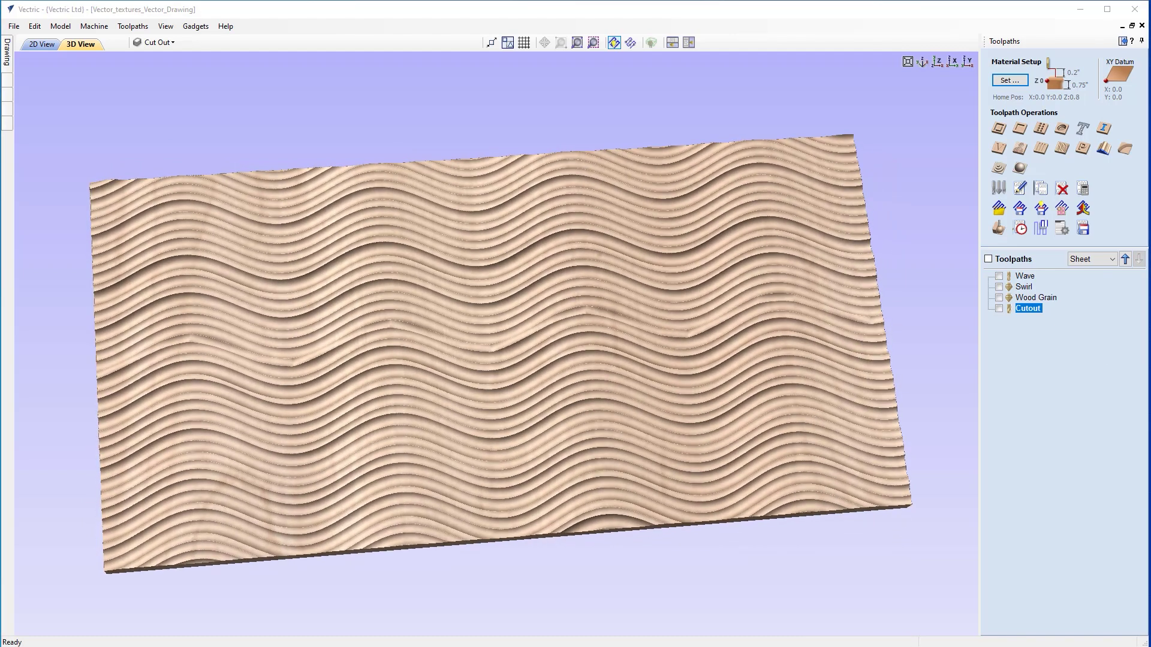